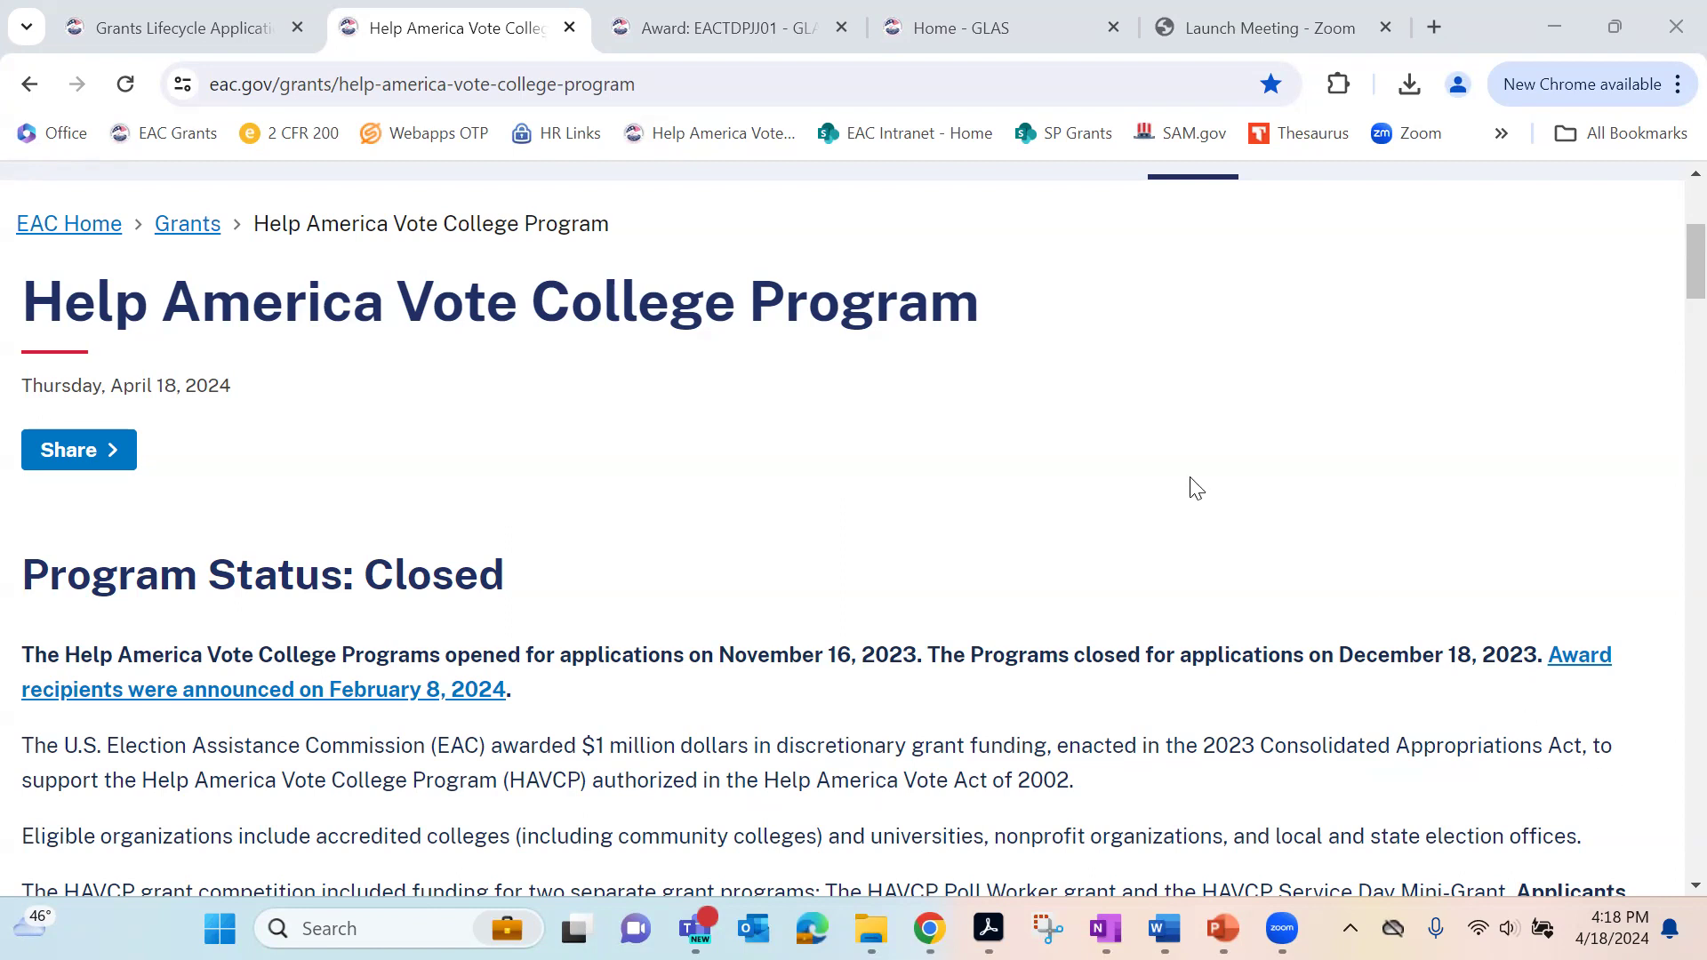
Step: Open the Help America Vote College Program page among the EAC website's grants pages
scroll(1170, 487, "up", 3)
scroll(1169, 487, "up", 2)
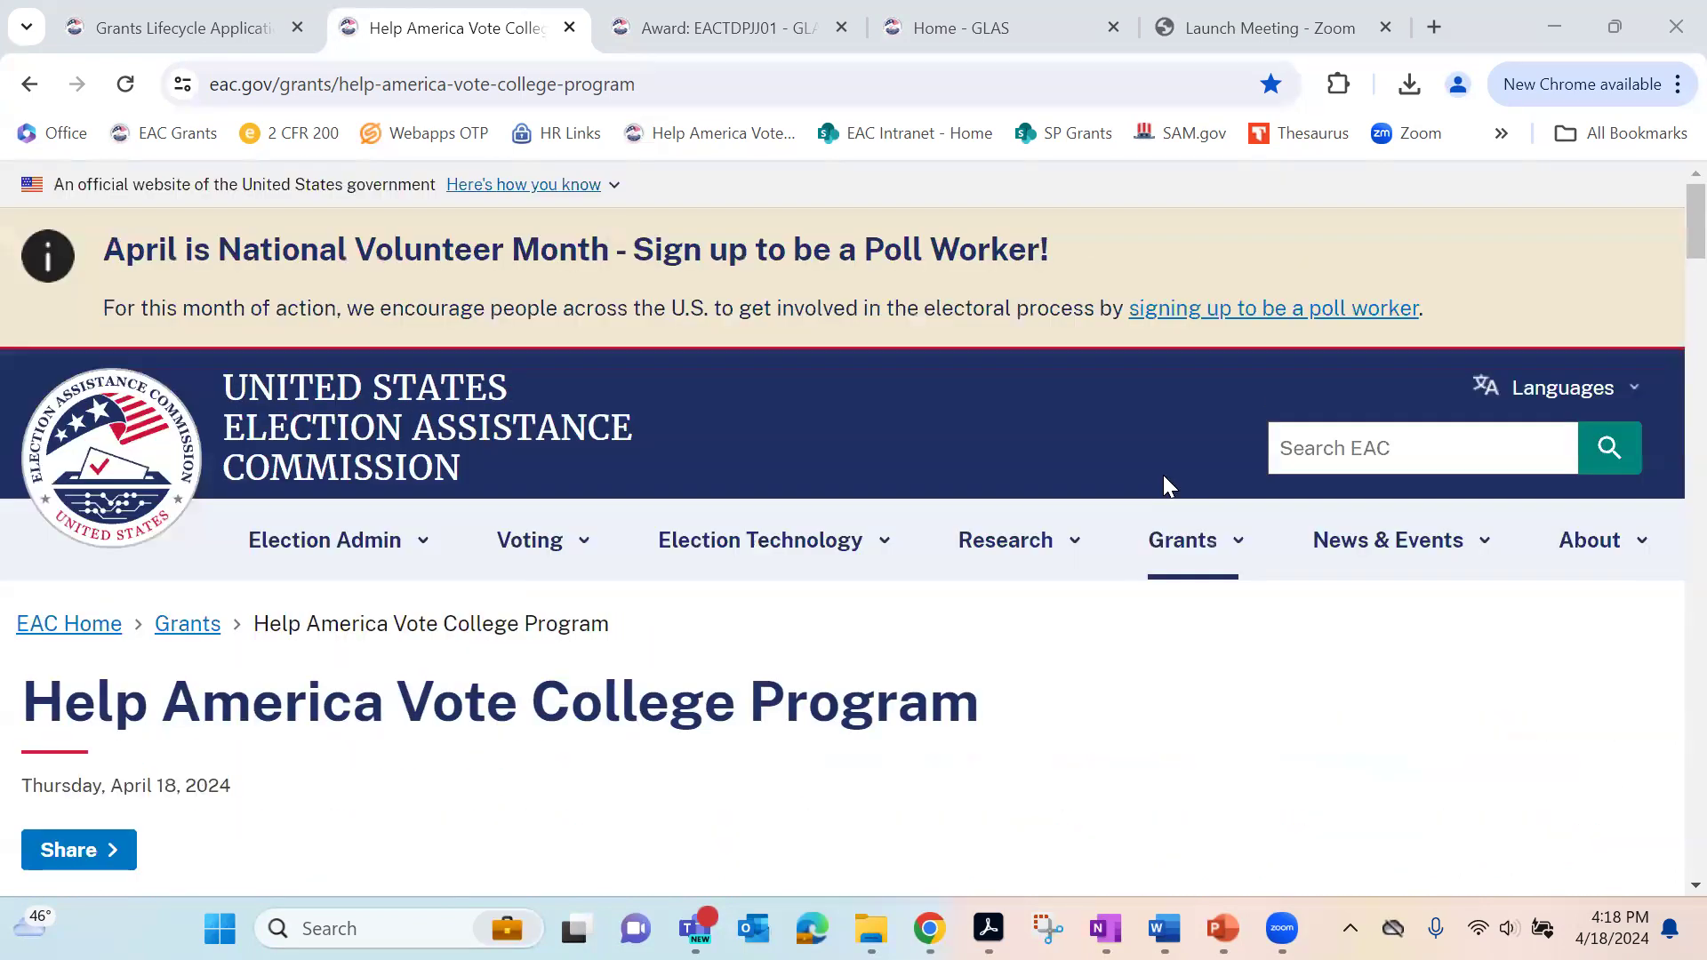
left_click(1237, 544)
left_click(1163, 831)
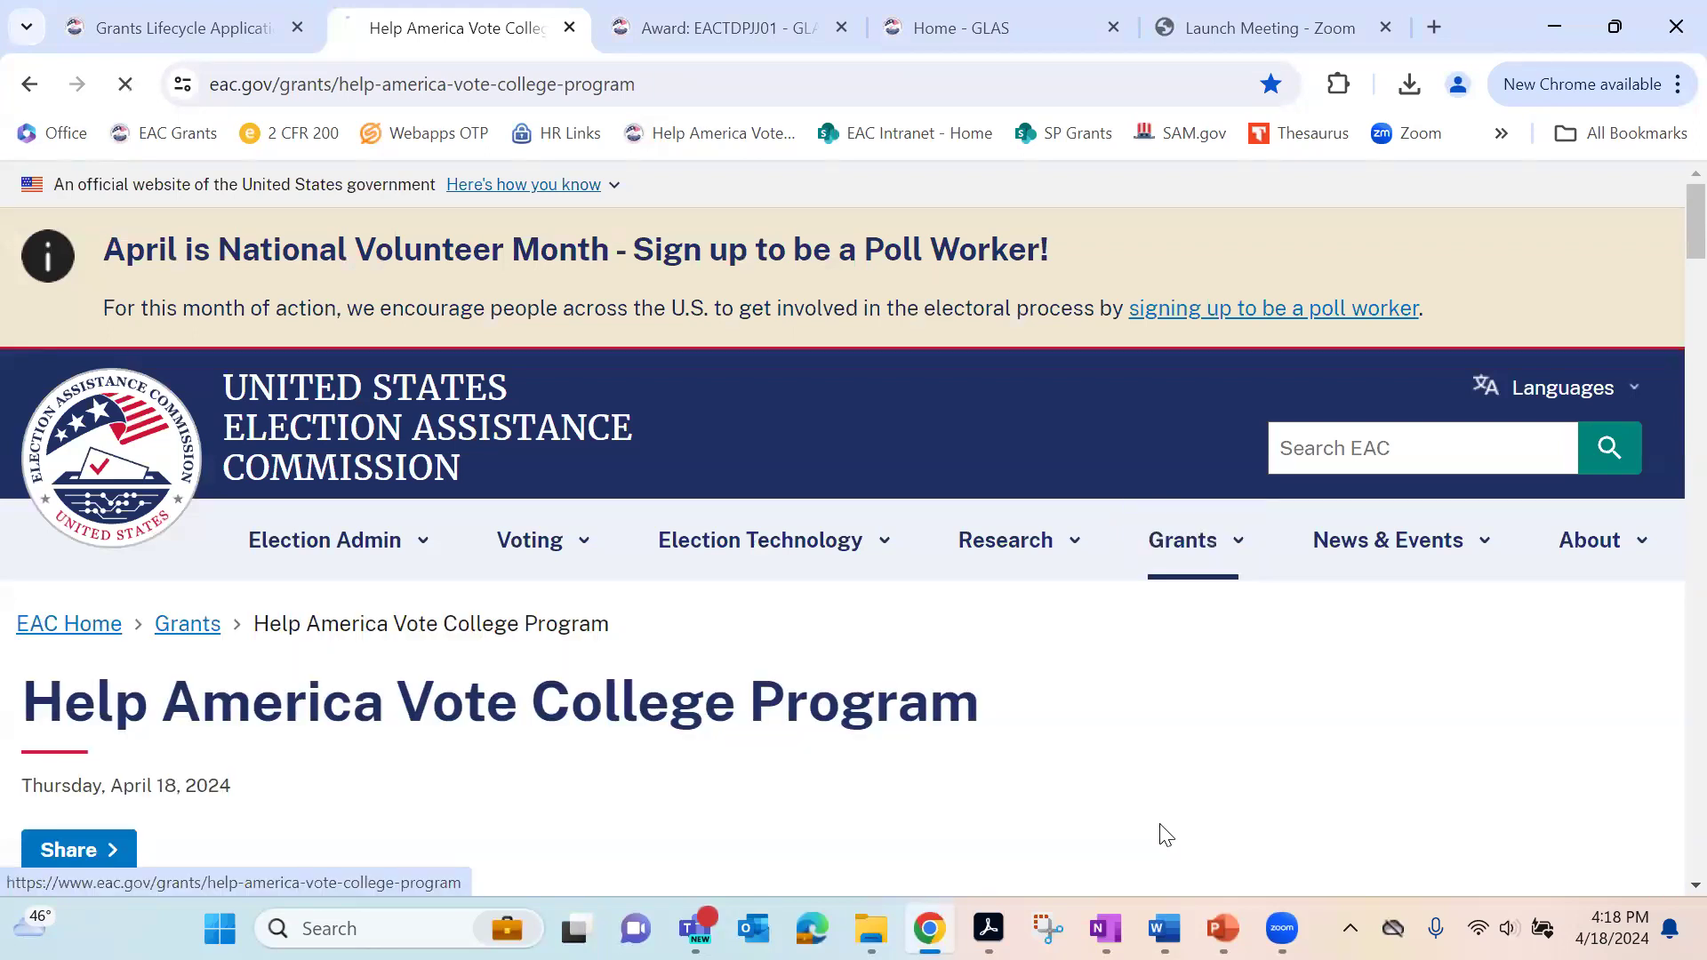
Step: Find the HAVCP progress report forms in the Reporting section of the page's Grantee Resources
scroll(1105, 507, "down", 7)
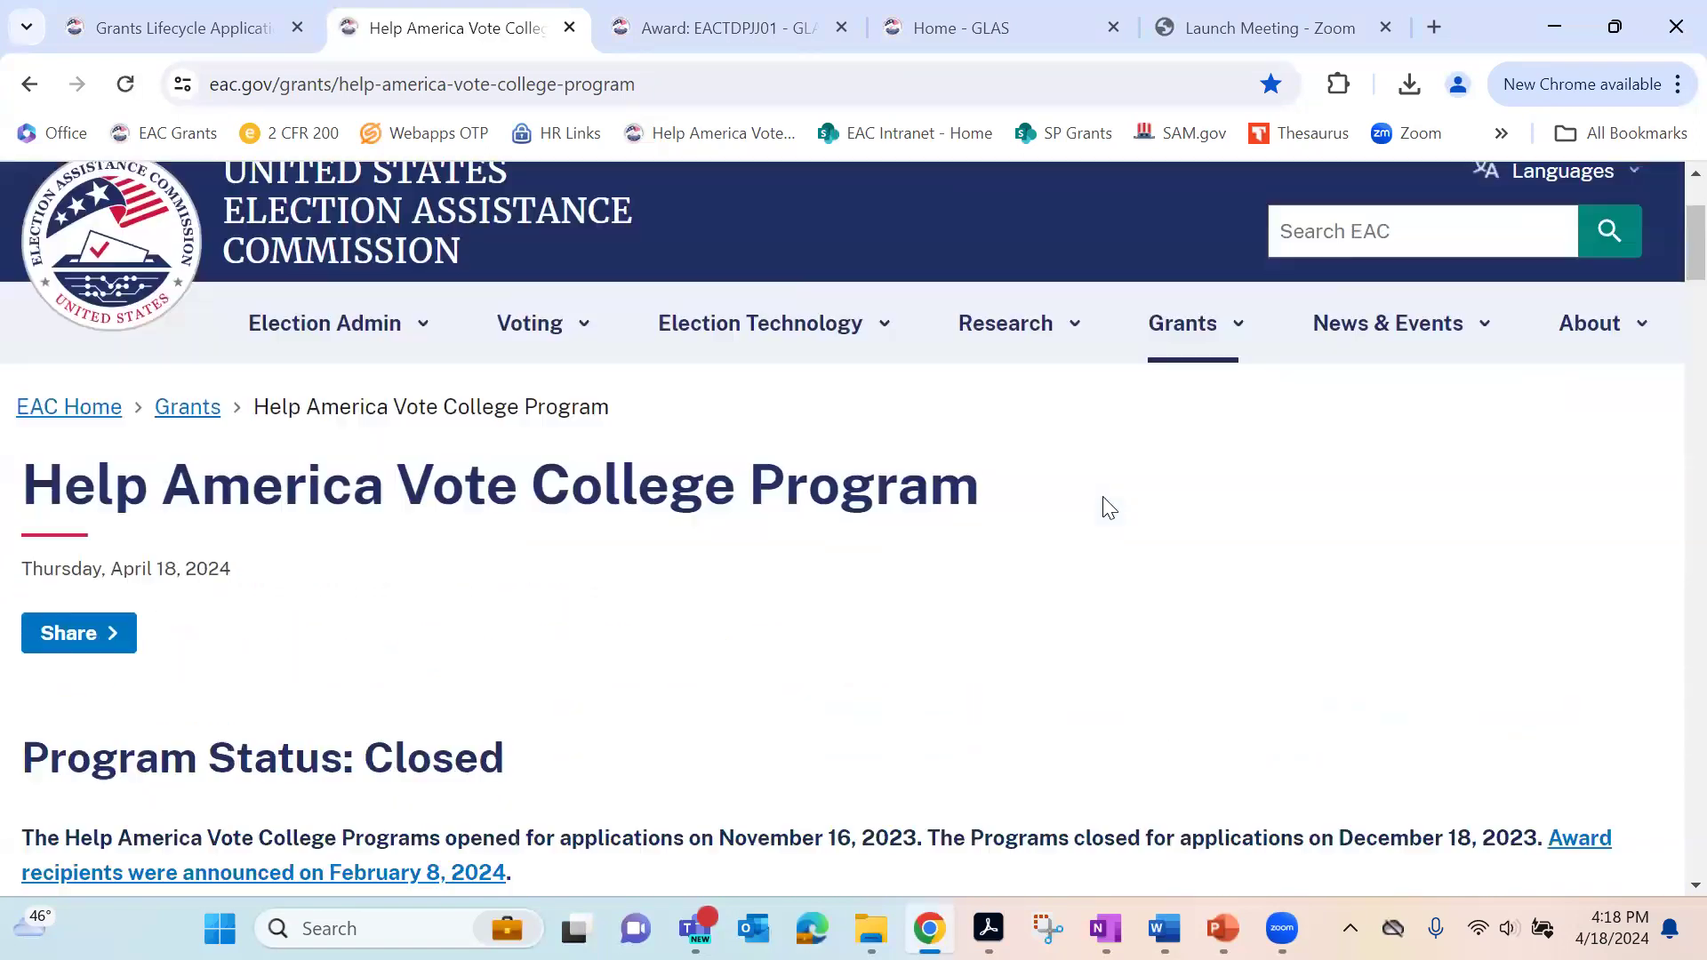
scroll(1108, 507, "down", 6)
scroll(1108, 506, "down", 12)
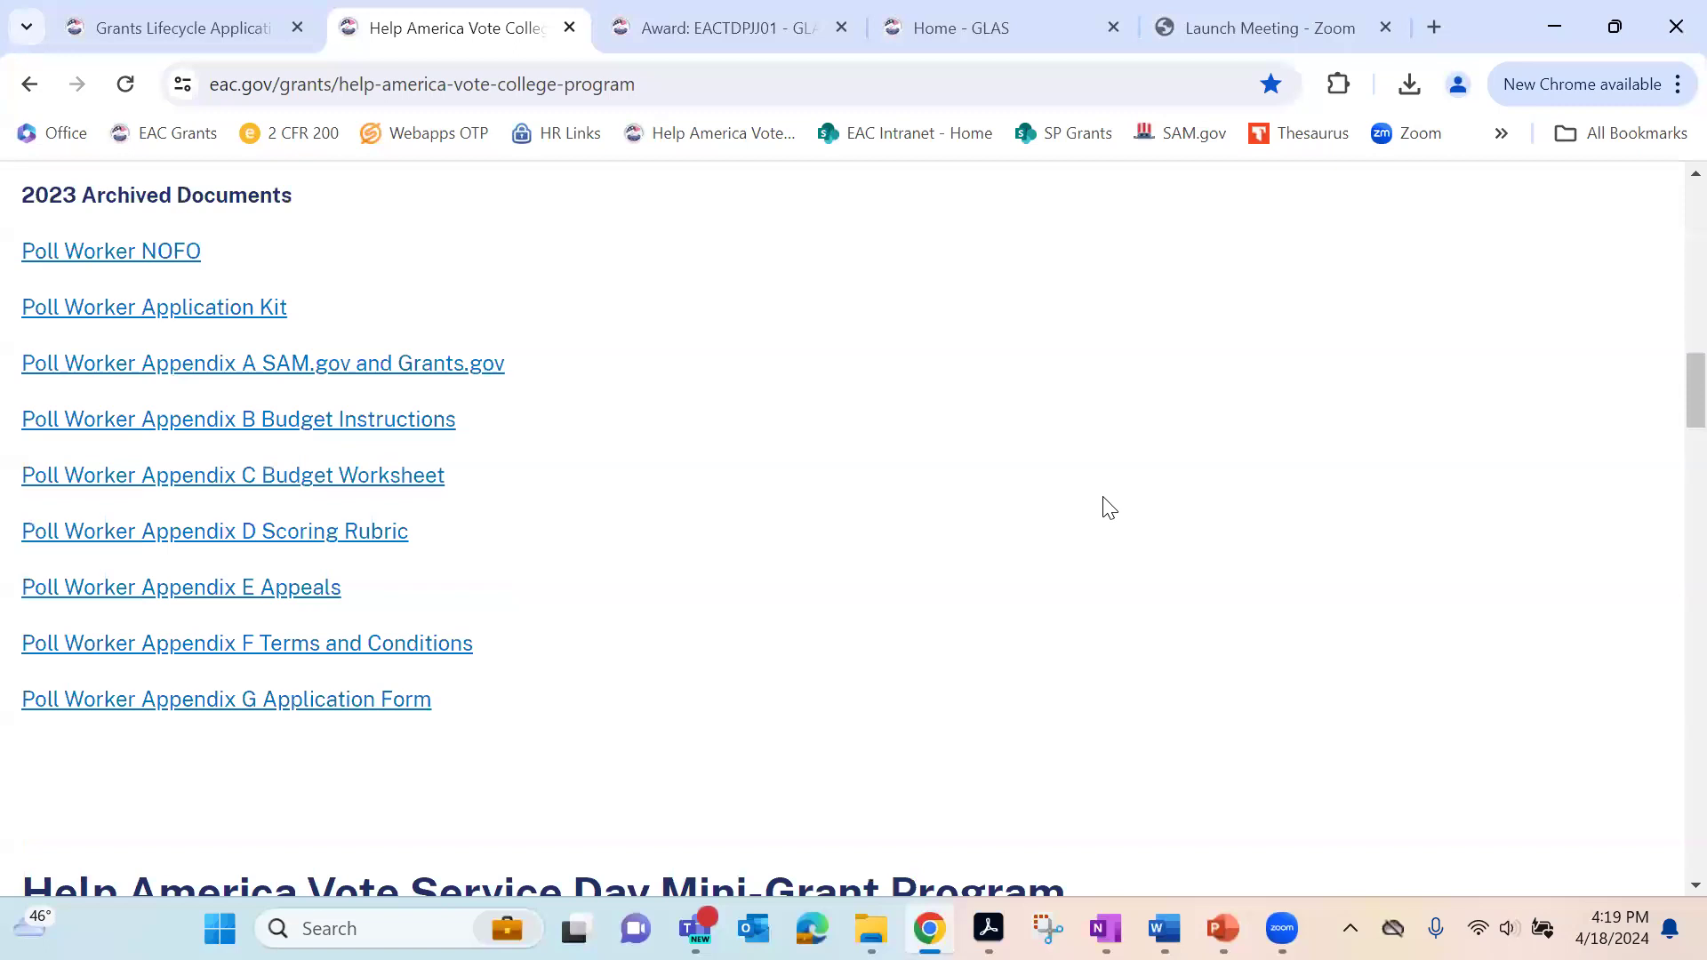
scroll(1106, 507, "down", 10)
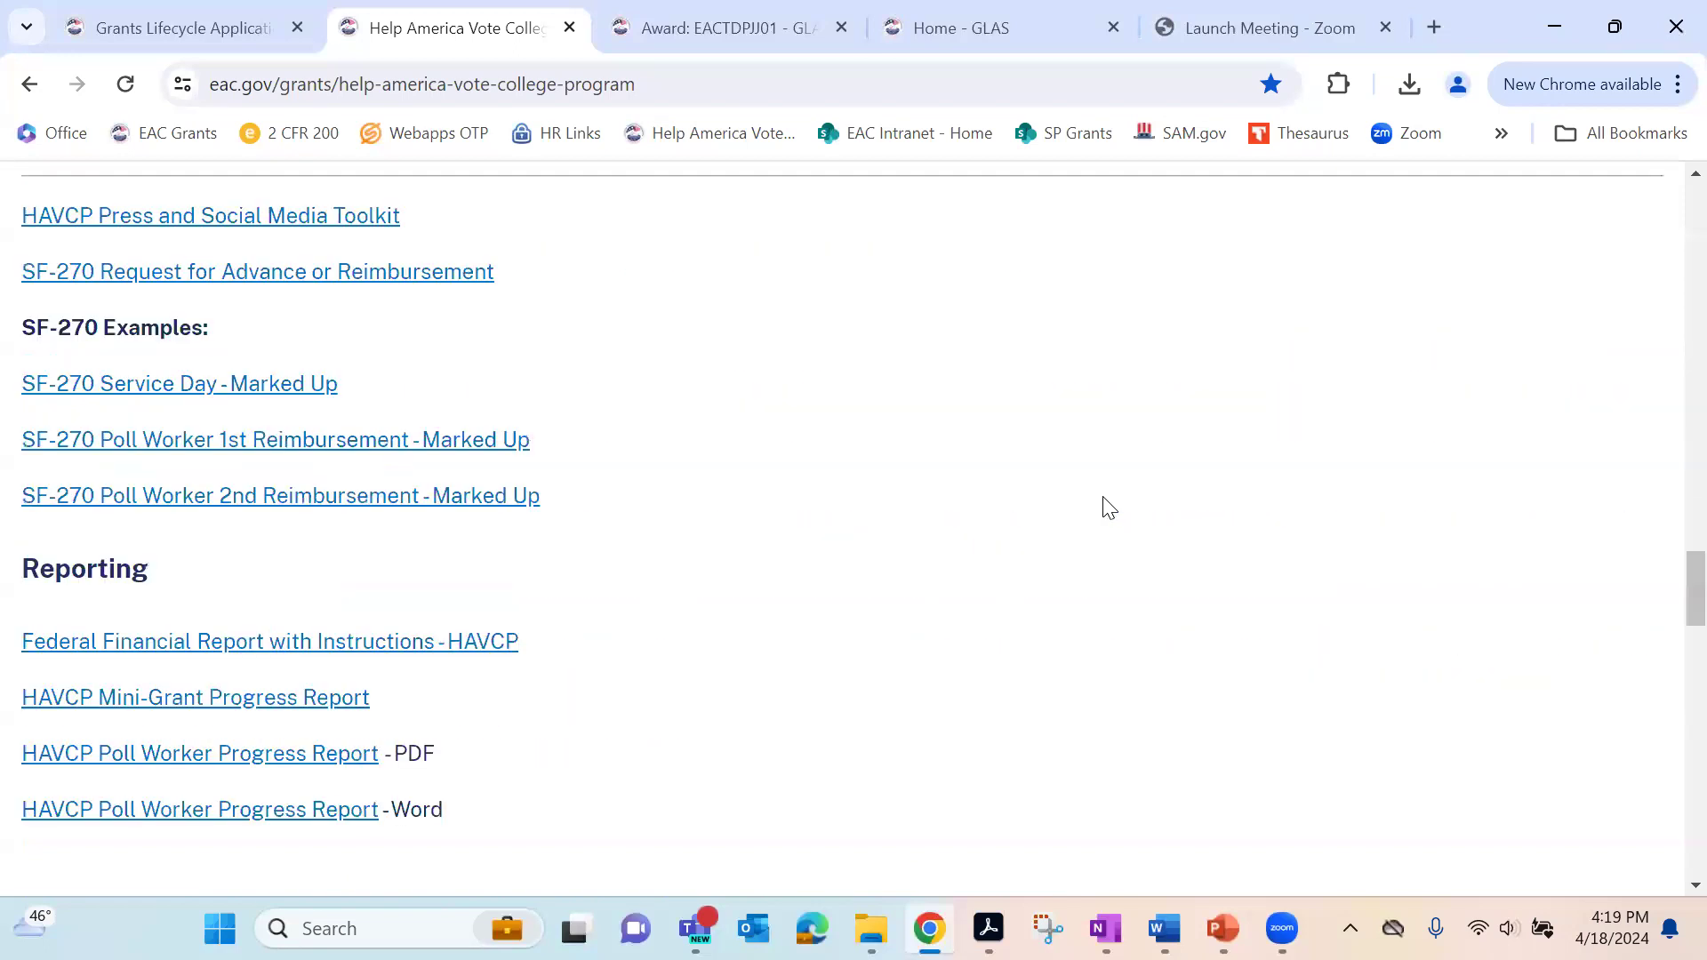
scroll(1108, 507, "down", 2)
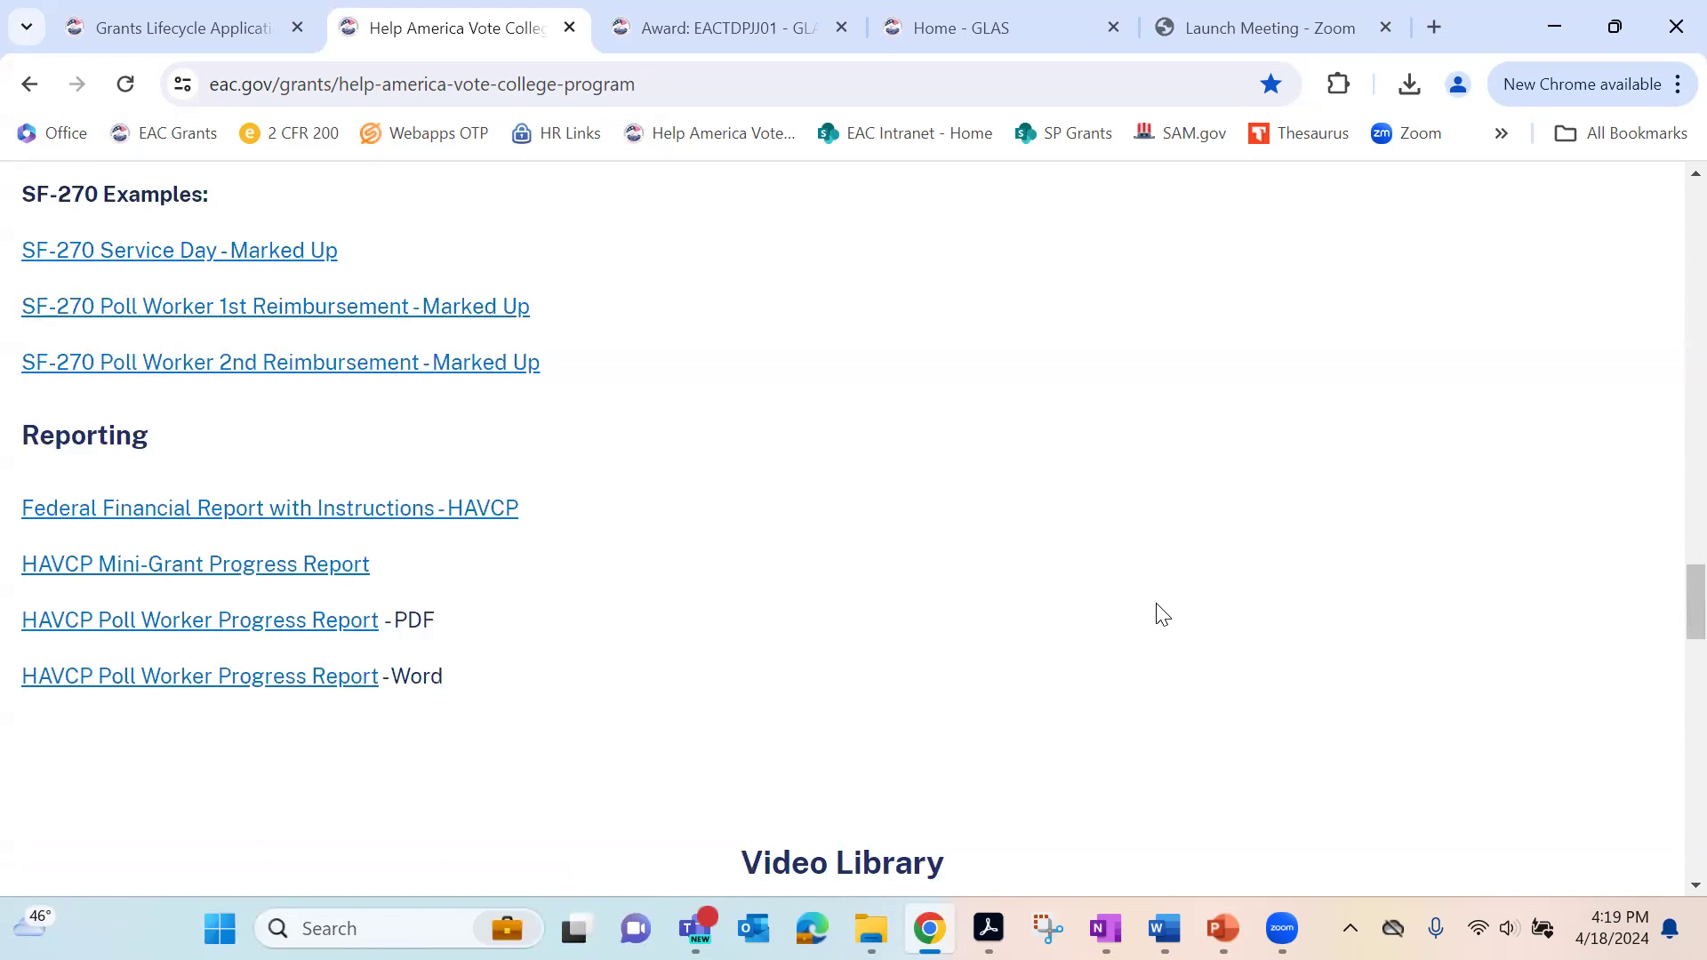
Step: Switch to the HAVCP_Poll_Worker_Progress_Report document in Word and review its instructions, cover page, Program Activities and Training items
mouse_move(1173, 911)
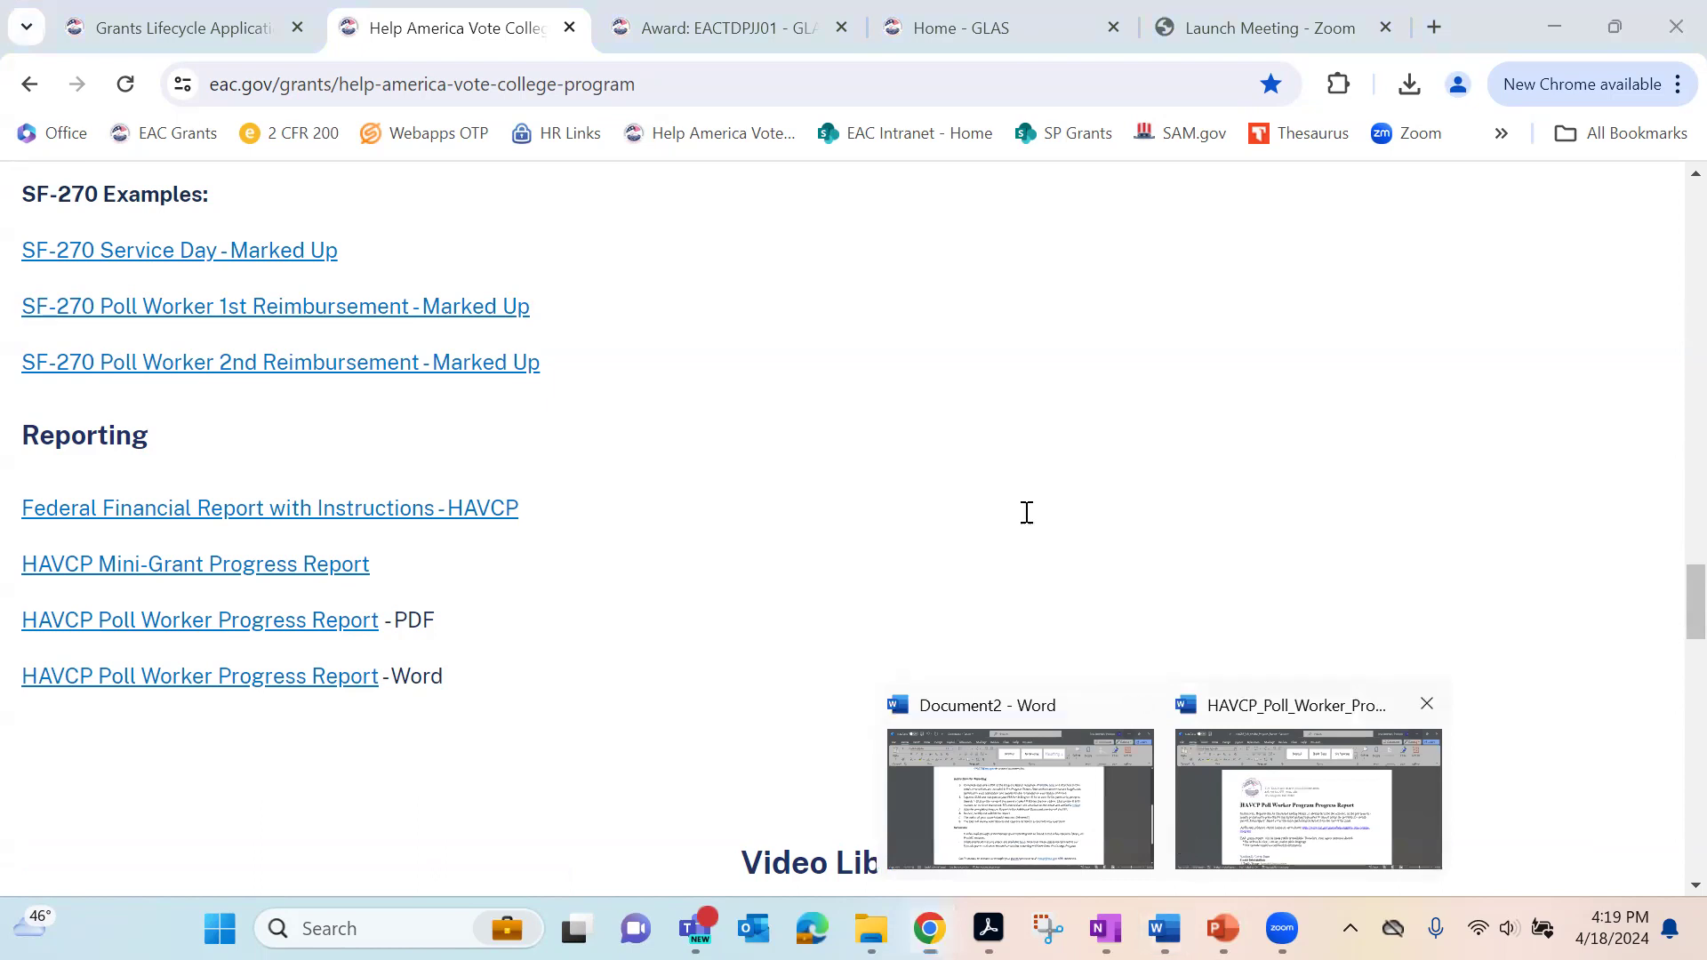
left_click(1180, 825)
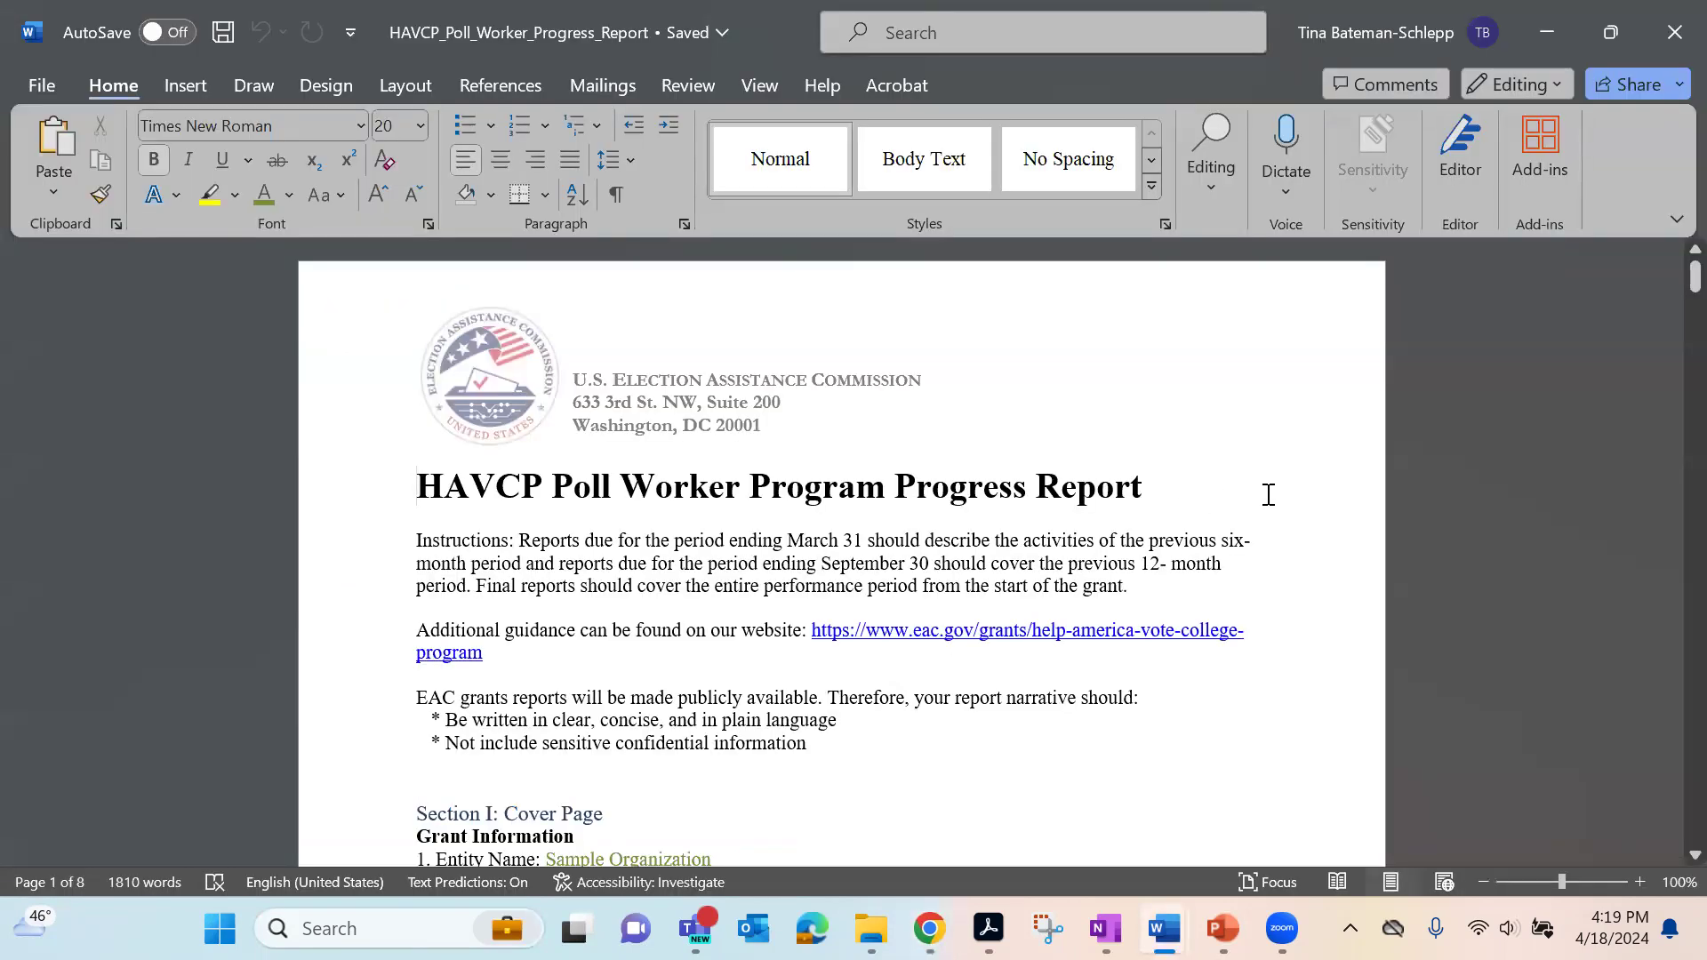
scroll(1305, 547, "down", 5)
scroll(1306, 549, "down", 2)
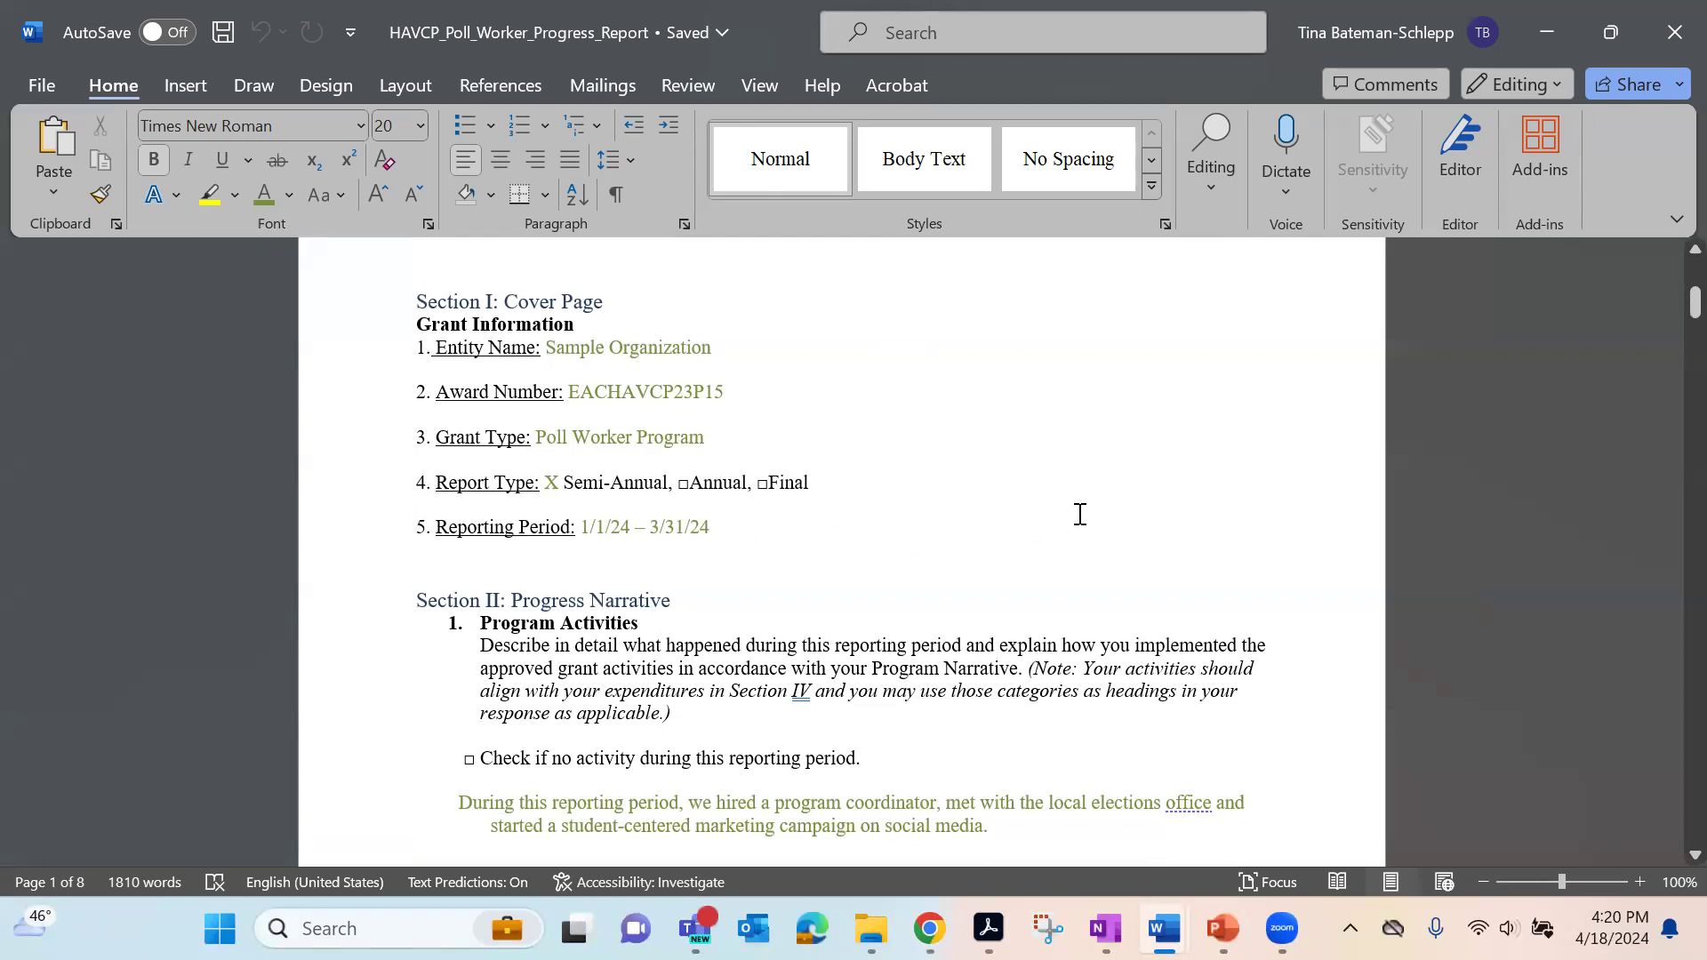
scroll(1078, 511, "down", 3)
scroll(1078, 512, "down", 2)
scroll(1078, 513, "up", 1)
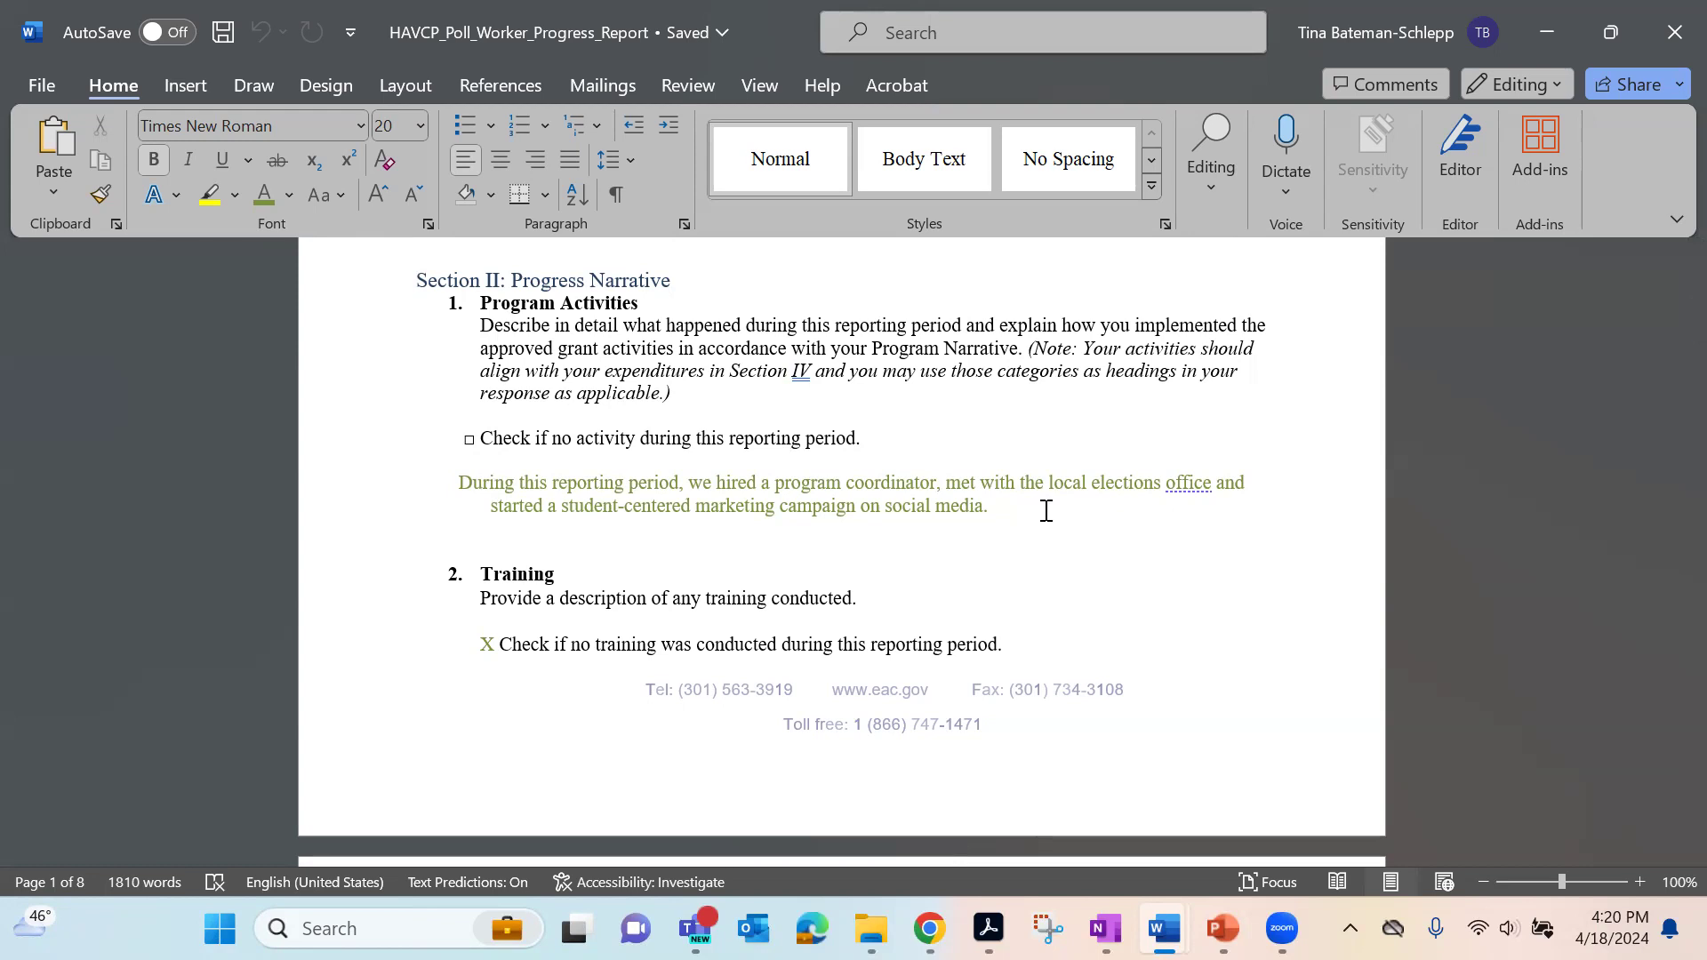
Step: Review the report's narrative items from Partnerships through the College Students Served and Additional Performance Measures tables
scroll(1045, 511, "down", 5)
scroll(1231, 455, "down", 4)
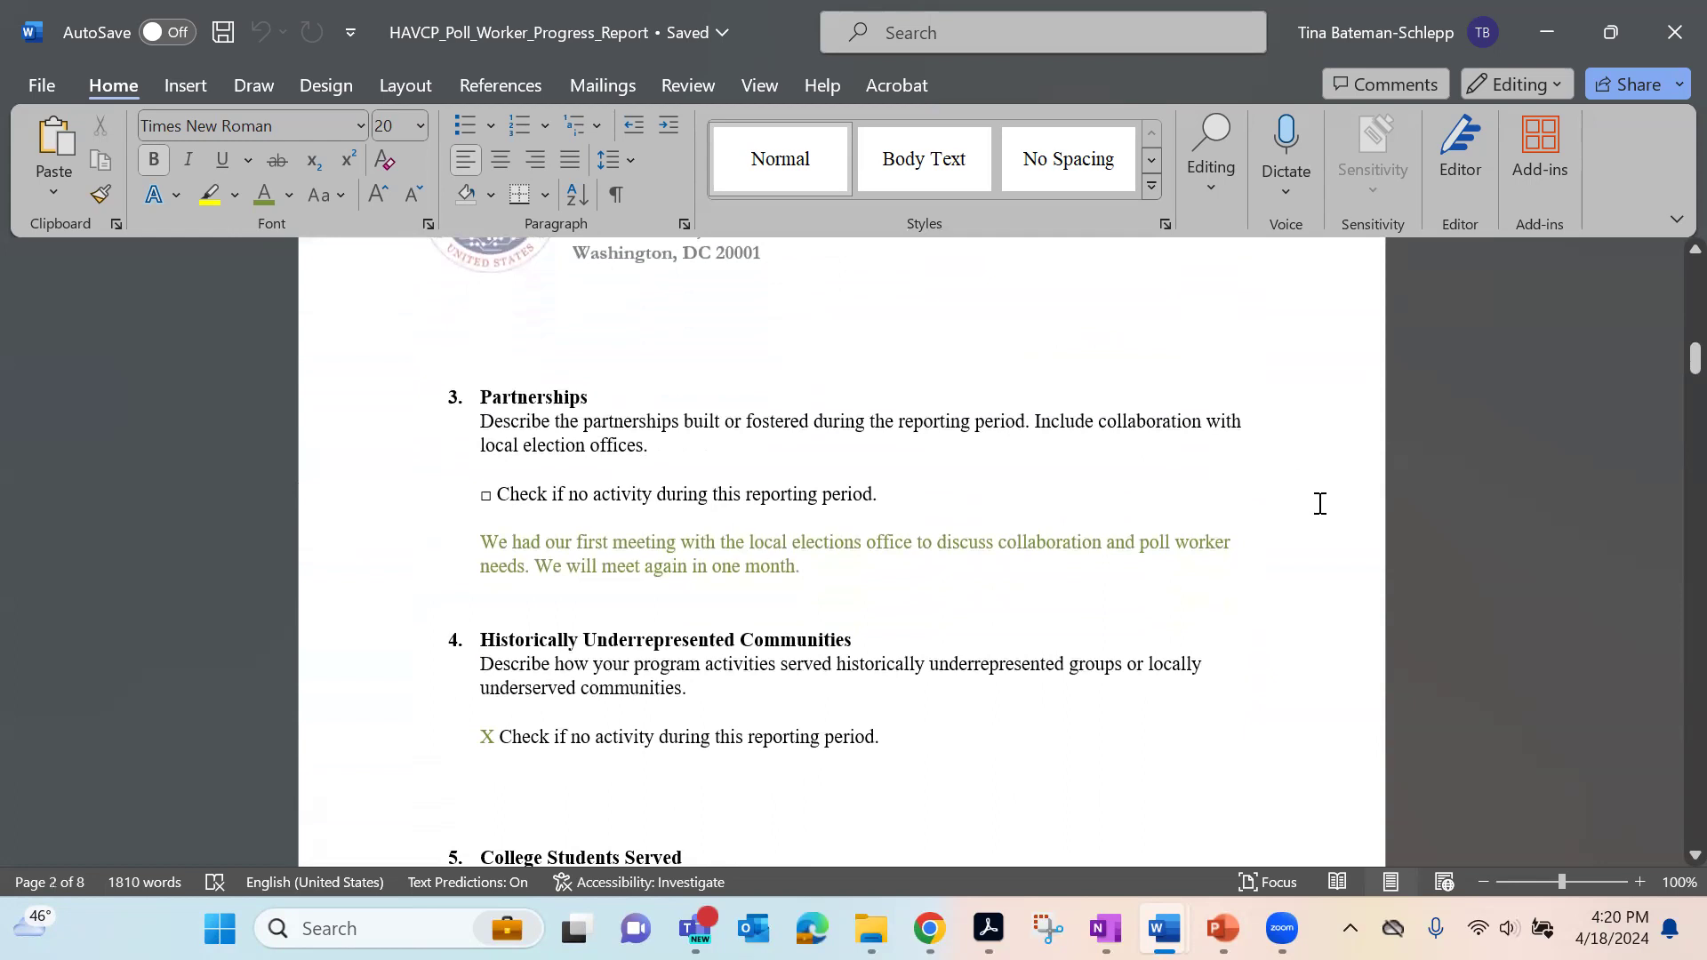
scroll(1319, 504, "down", 1)
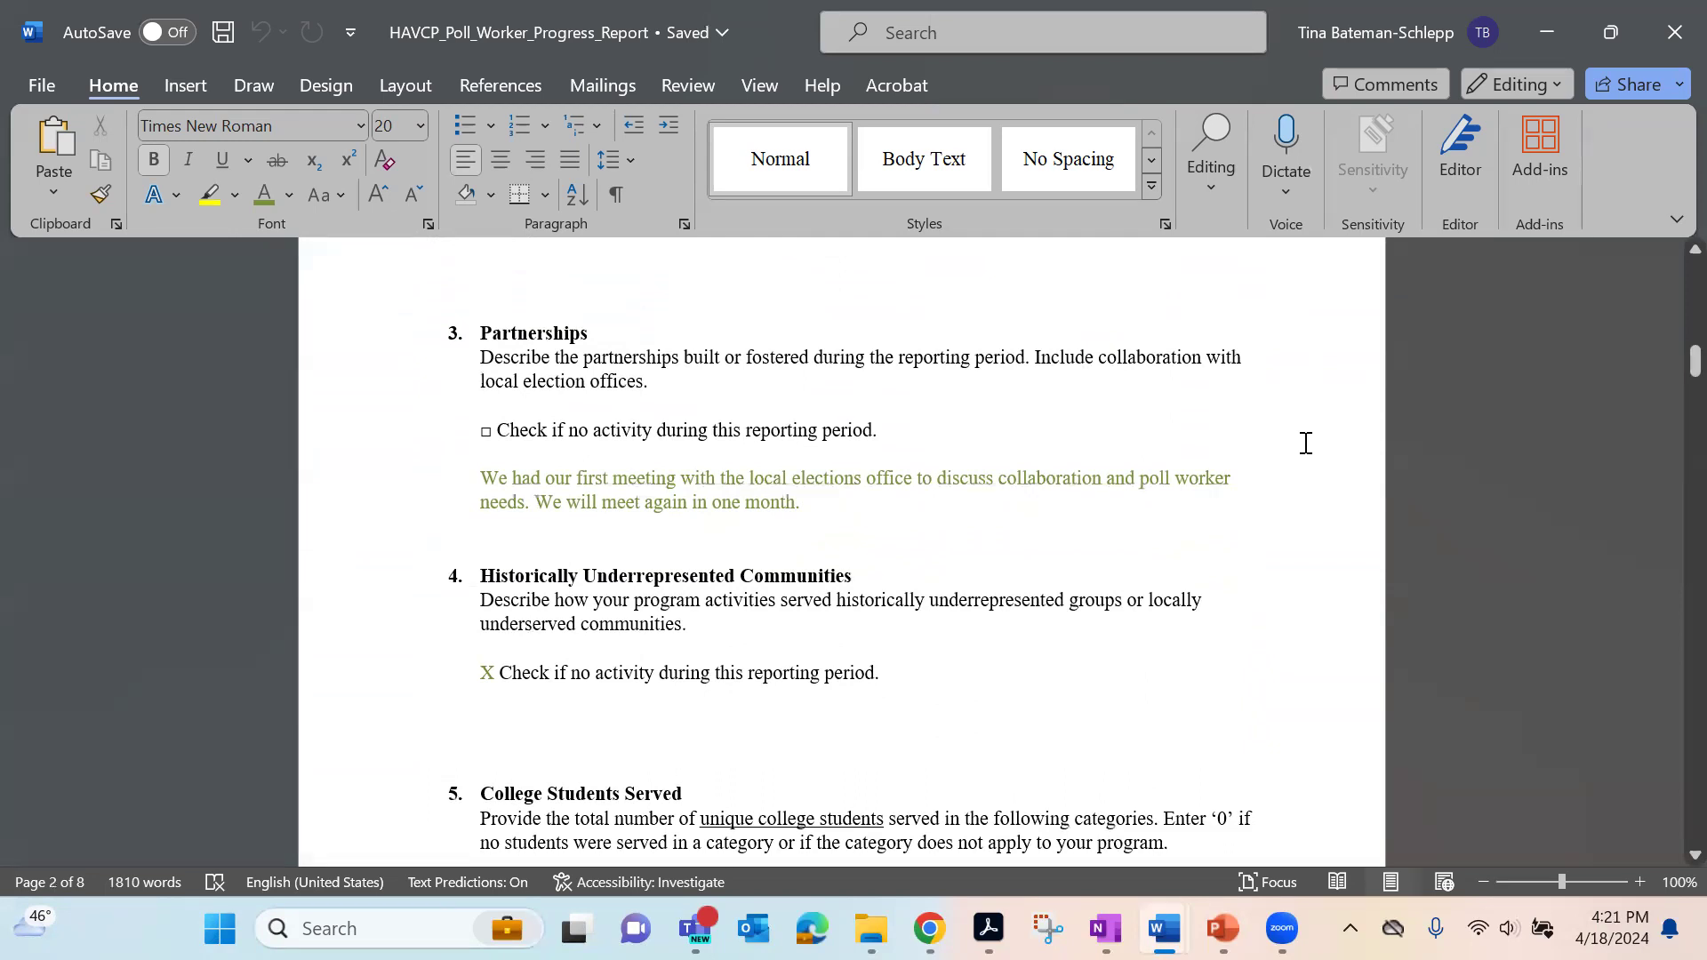
scroll(1305, 443, "down", 3)
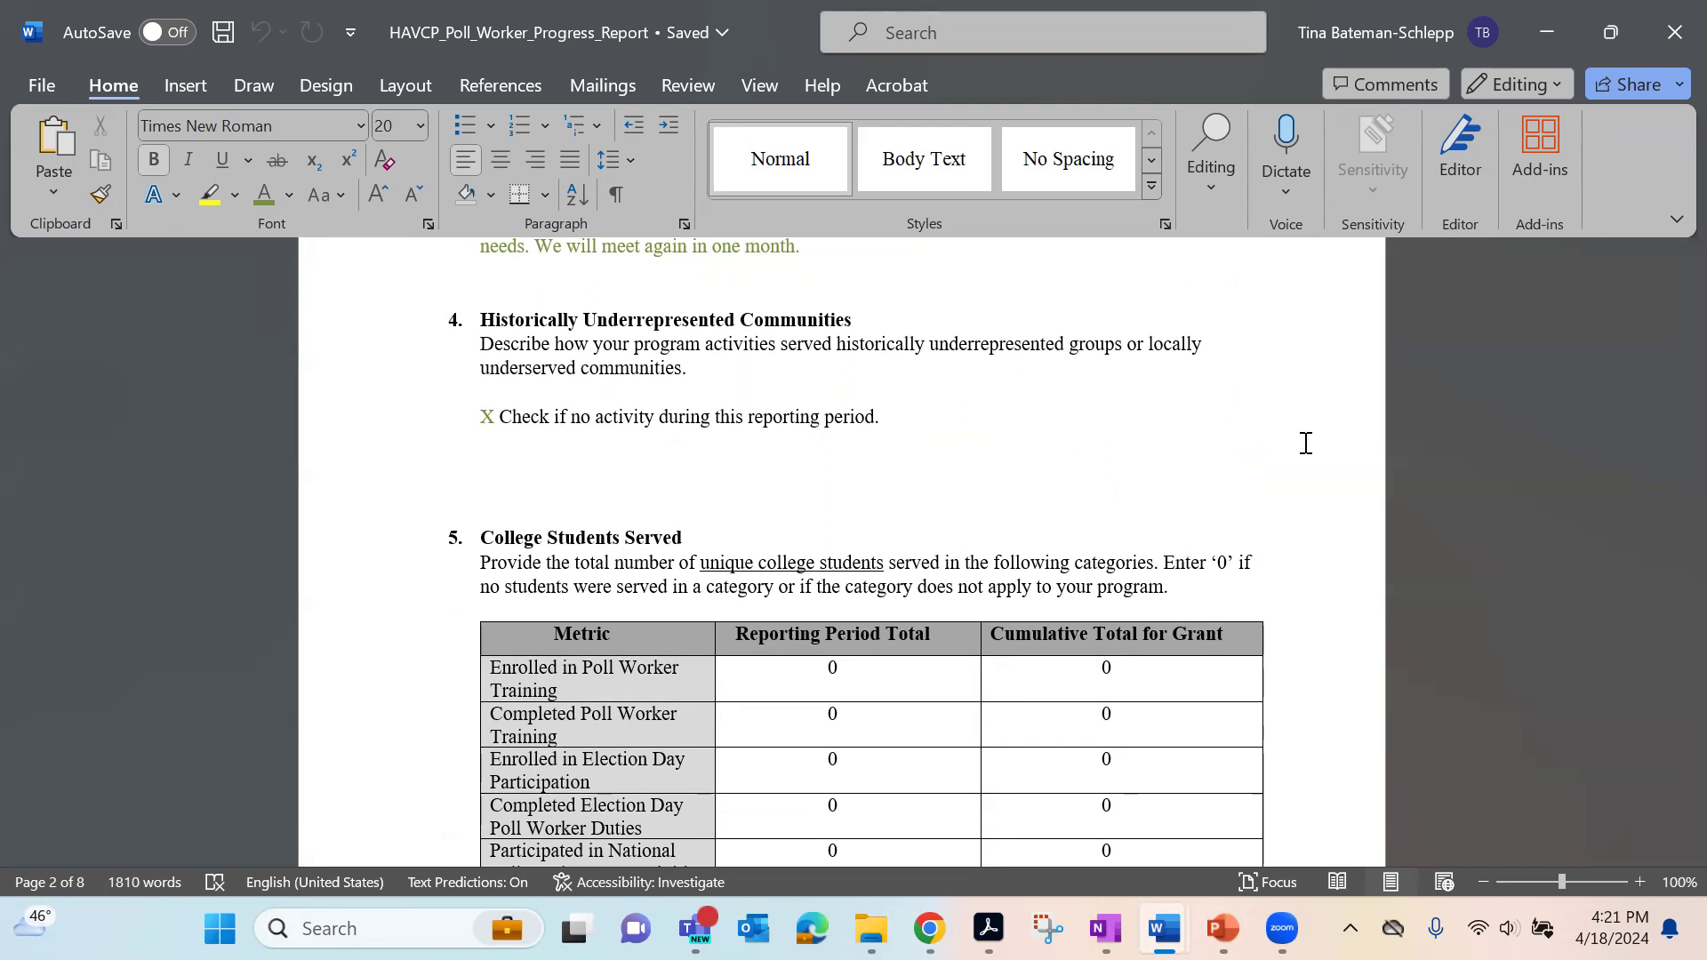
scroll(1343, 398, "down", 3)
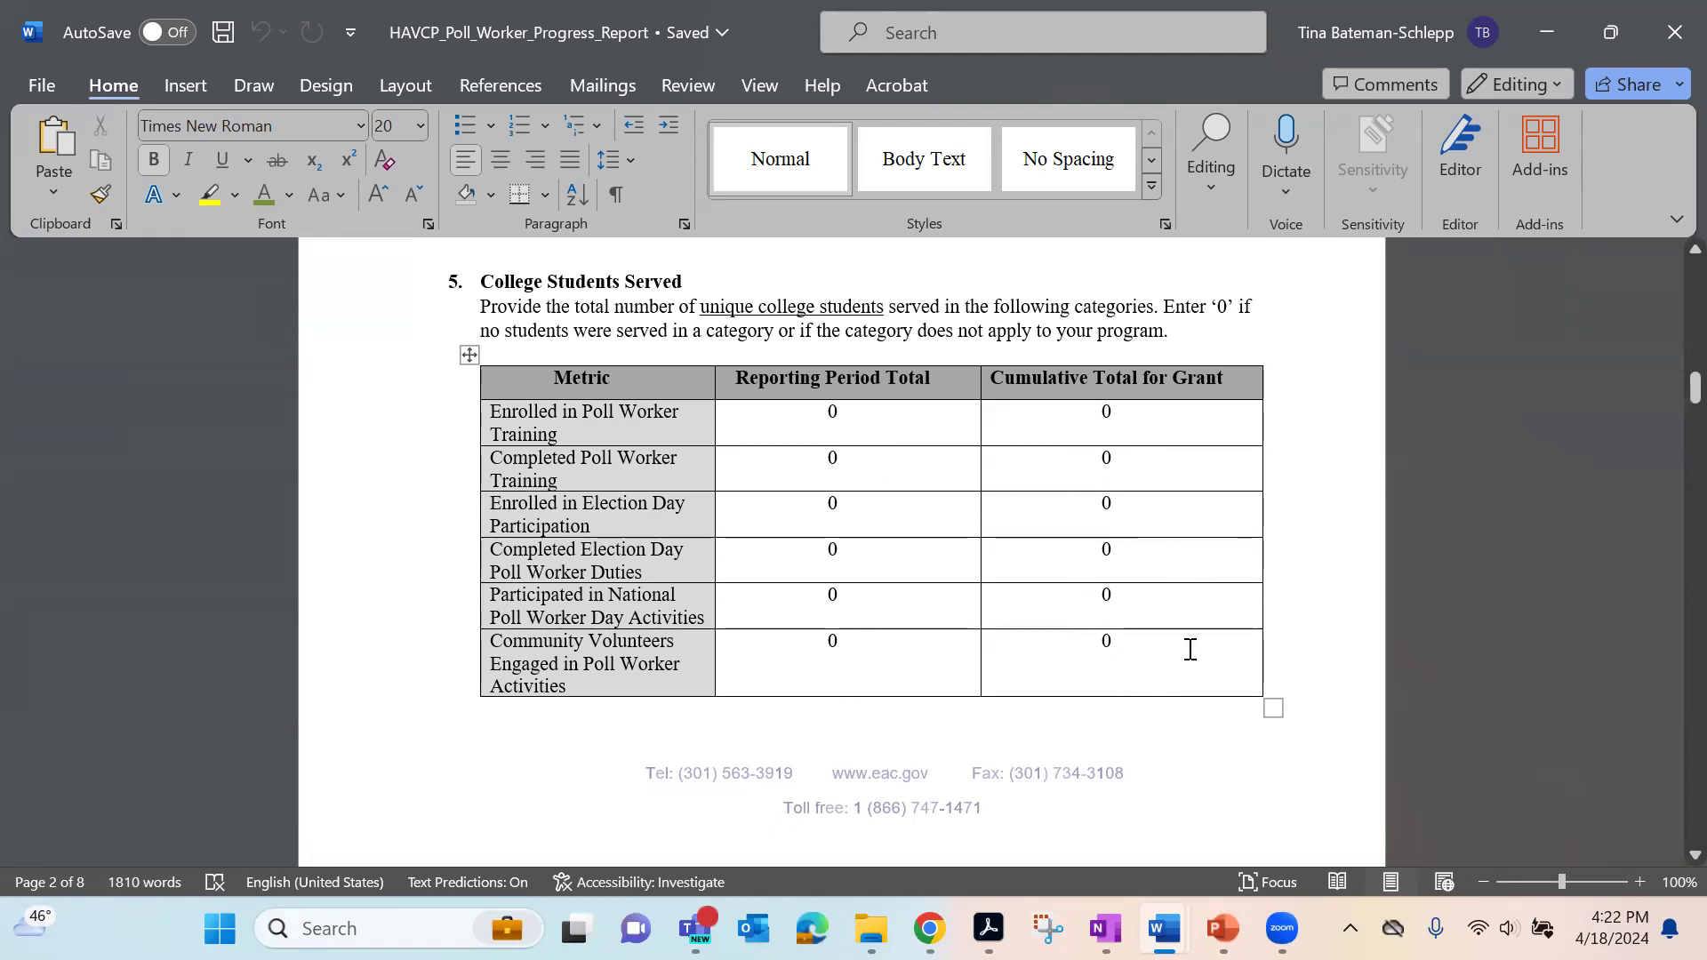
scroll(1397, 478, "down", 7)
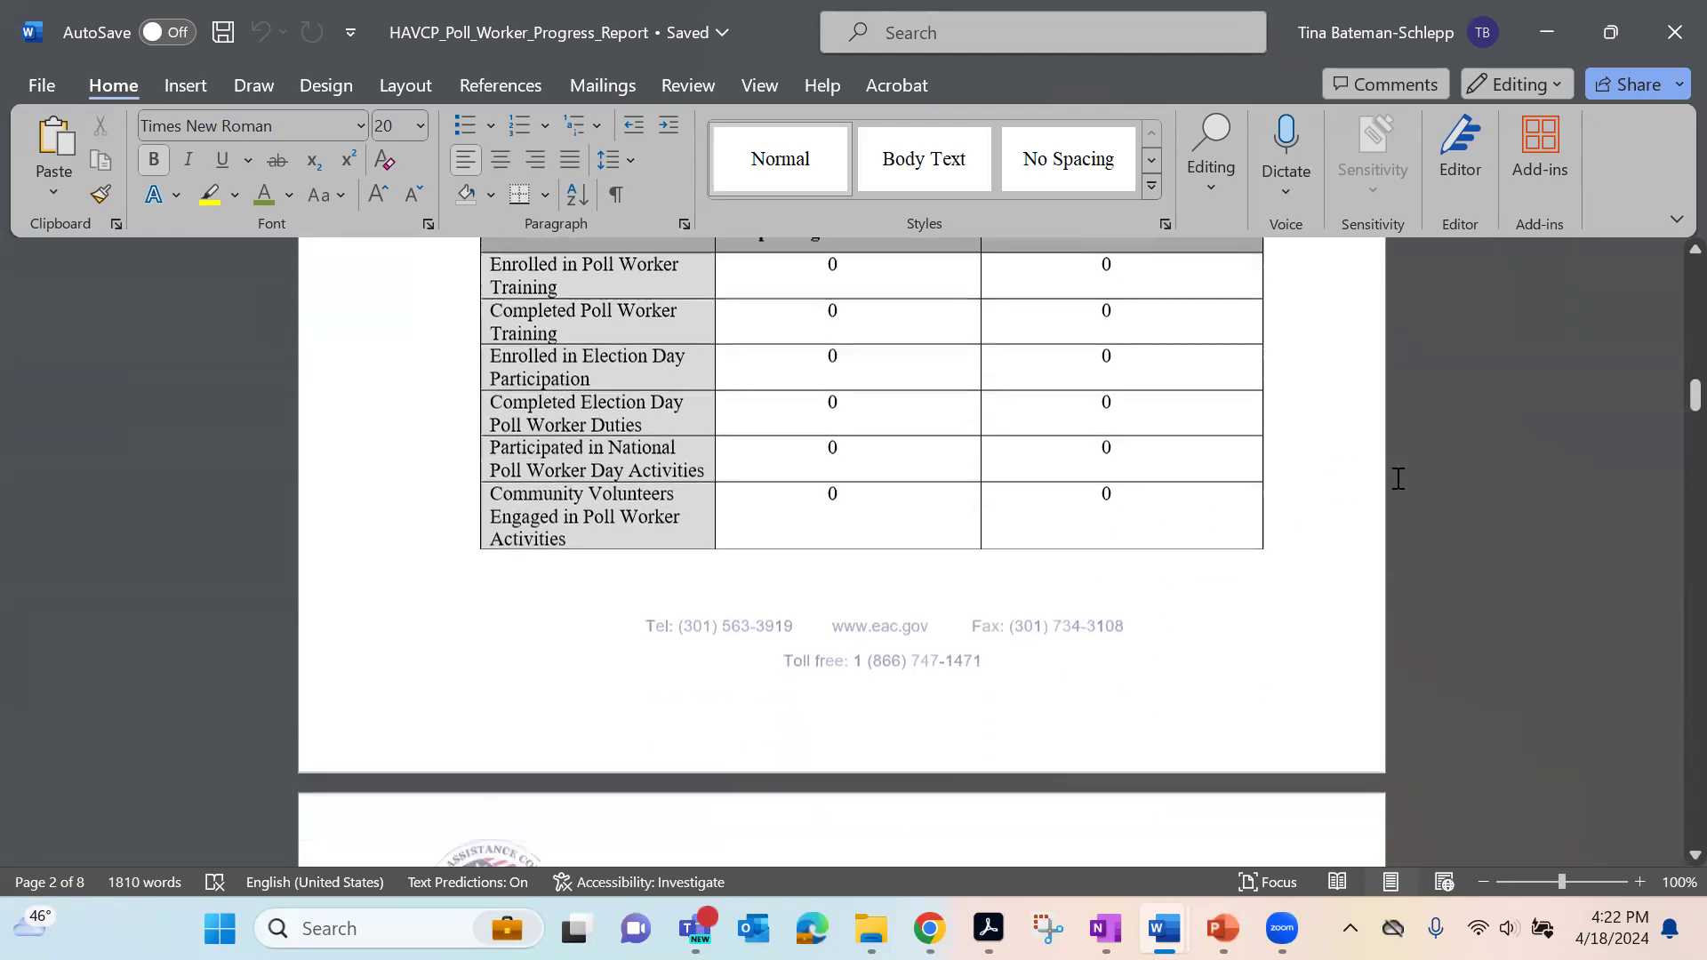
scroll(1398, 480, "down", 3)
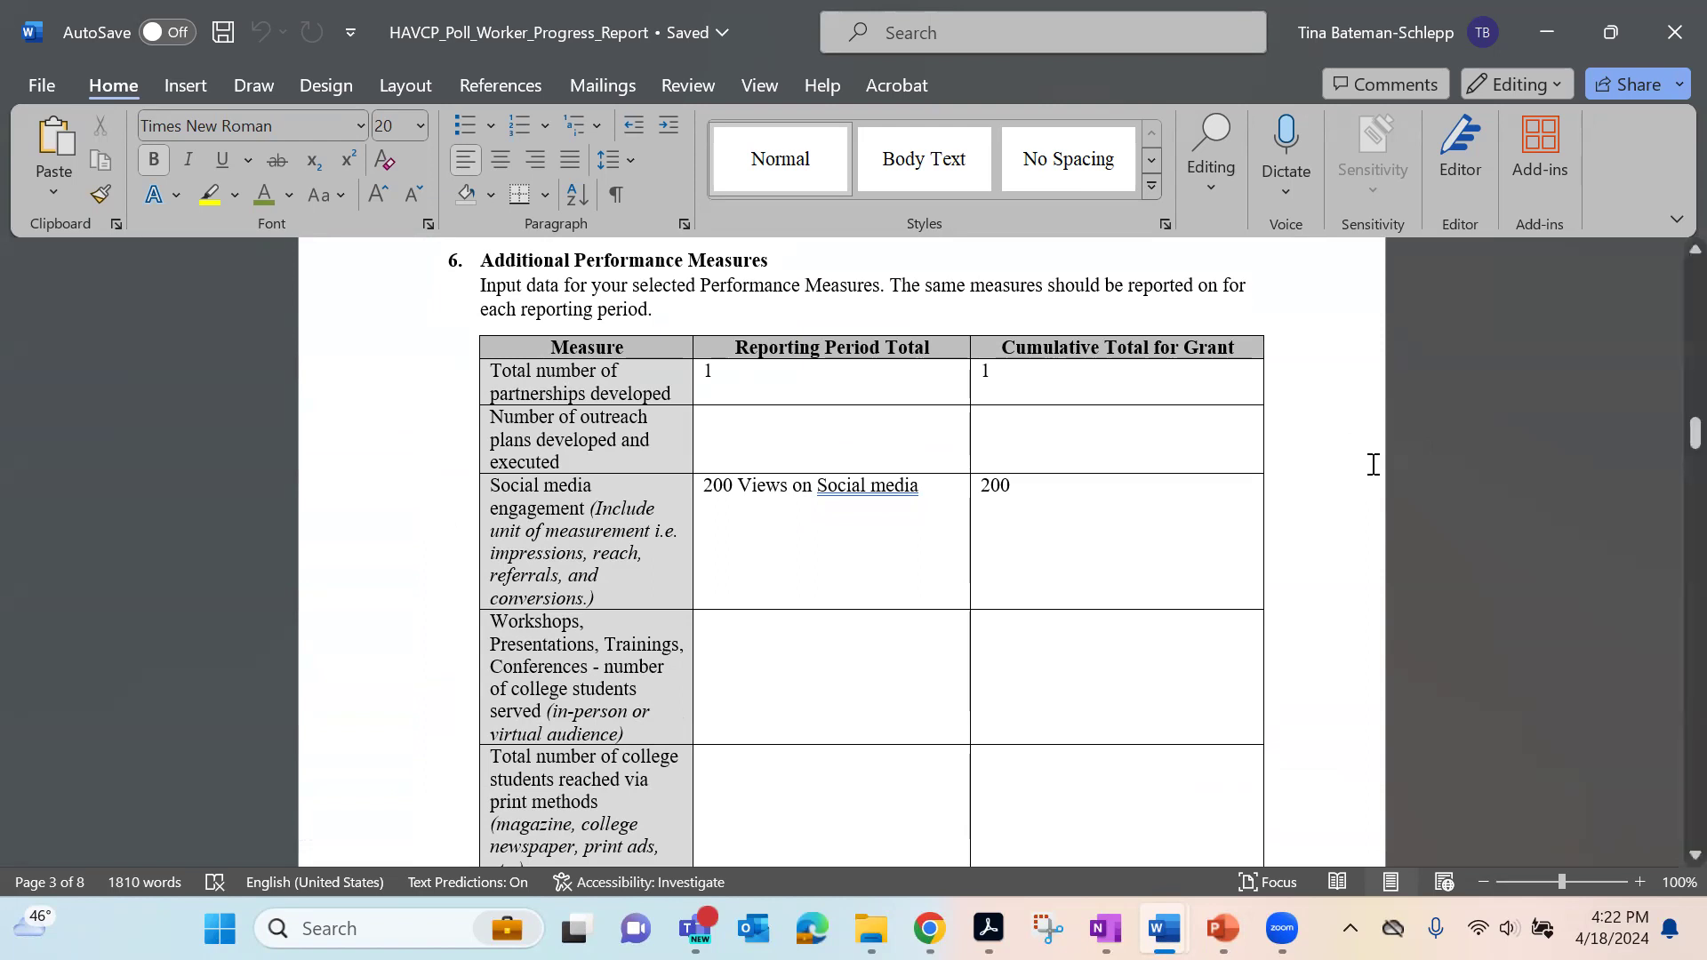
Step: Review the Performance Measure Narrative, Matching Requirement and Section III Challenges and Changes items
left_click_drag(1694, 433, 1664, 484)
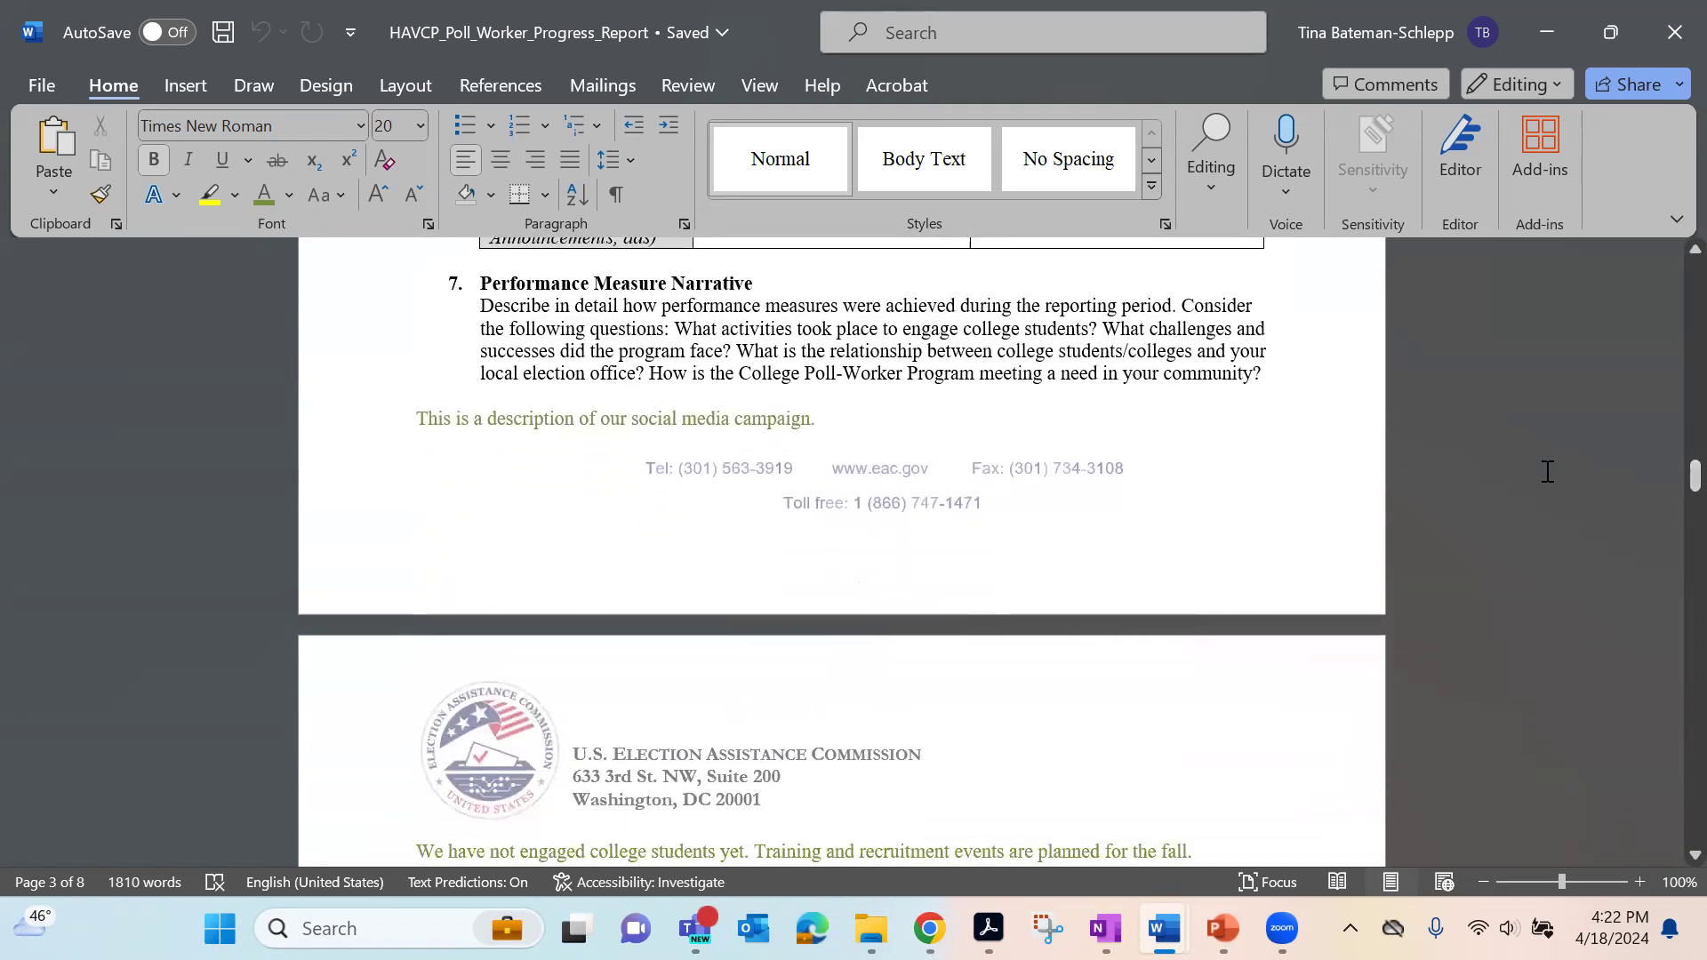
left_click(915, 414)
scroll(915, 414, "down", 5)
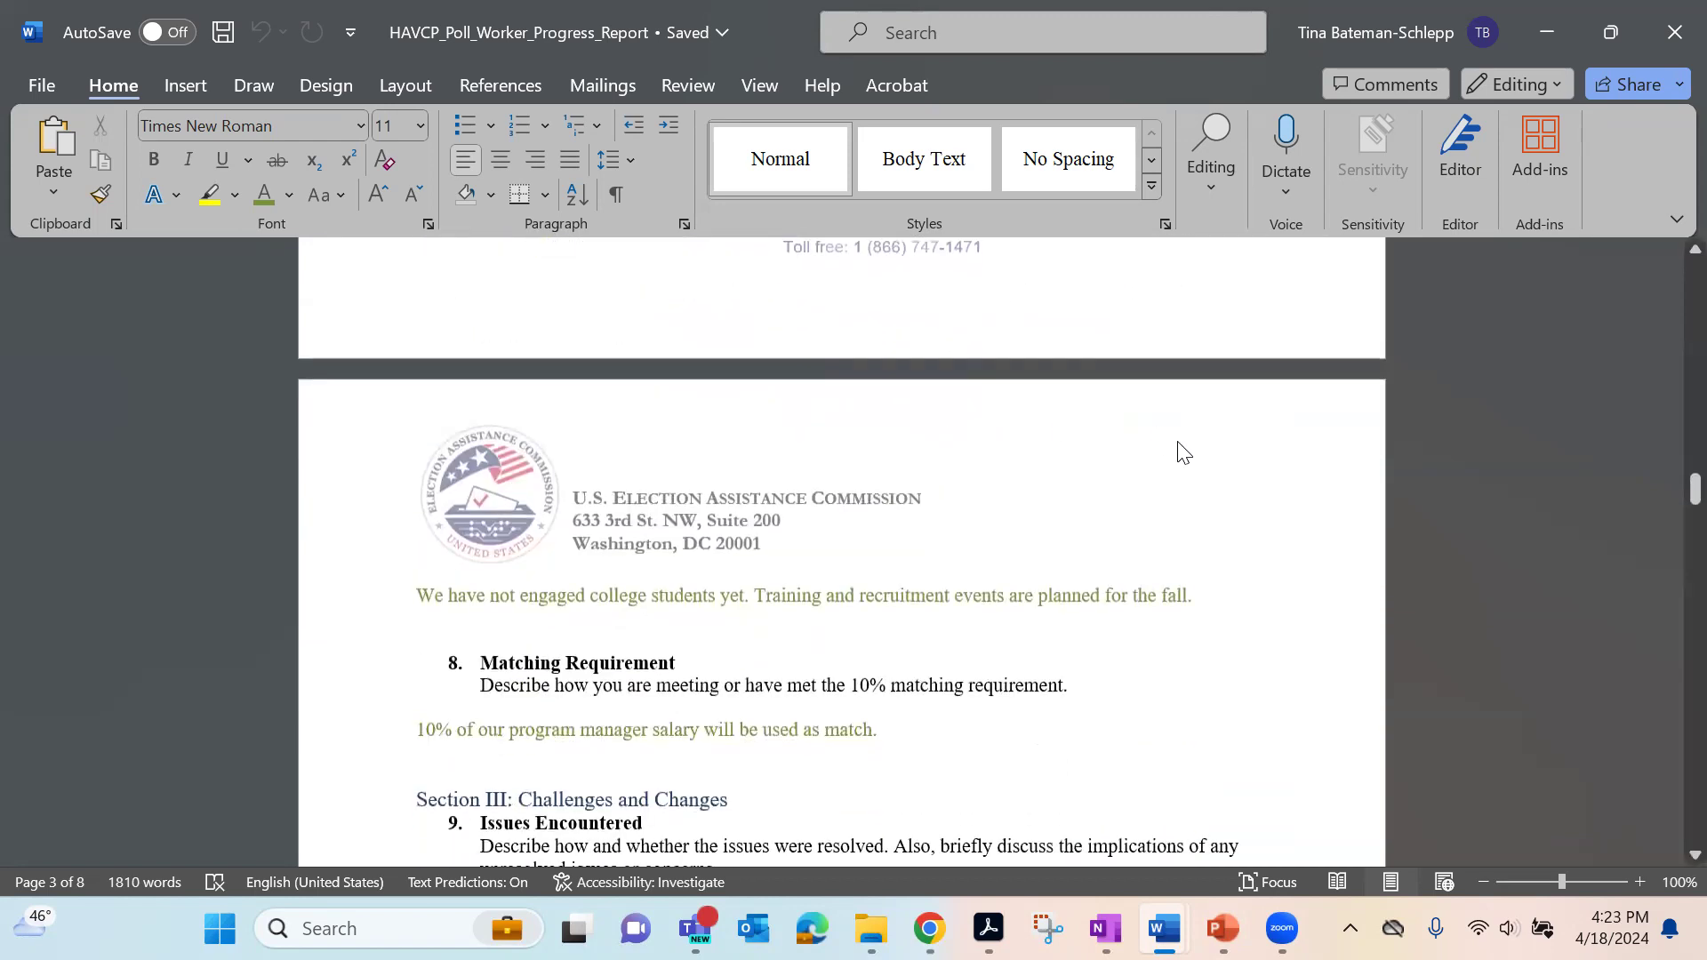
scroll(1178, 446, "down", 5)
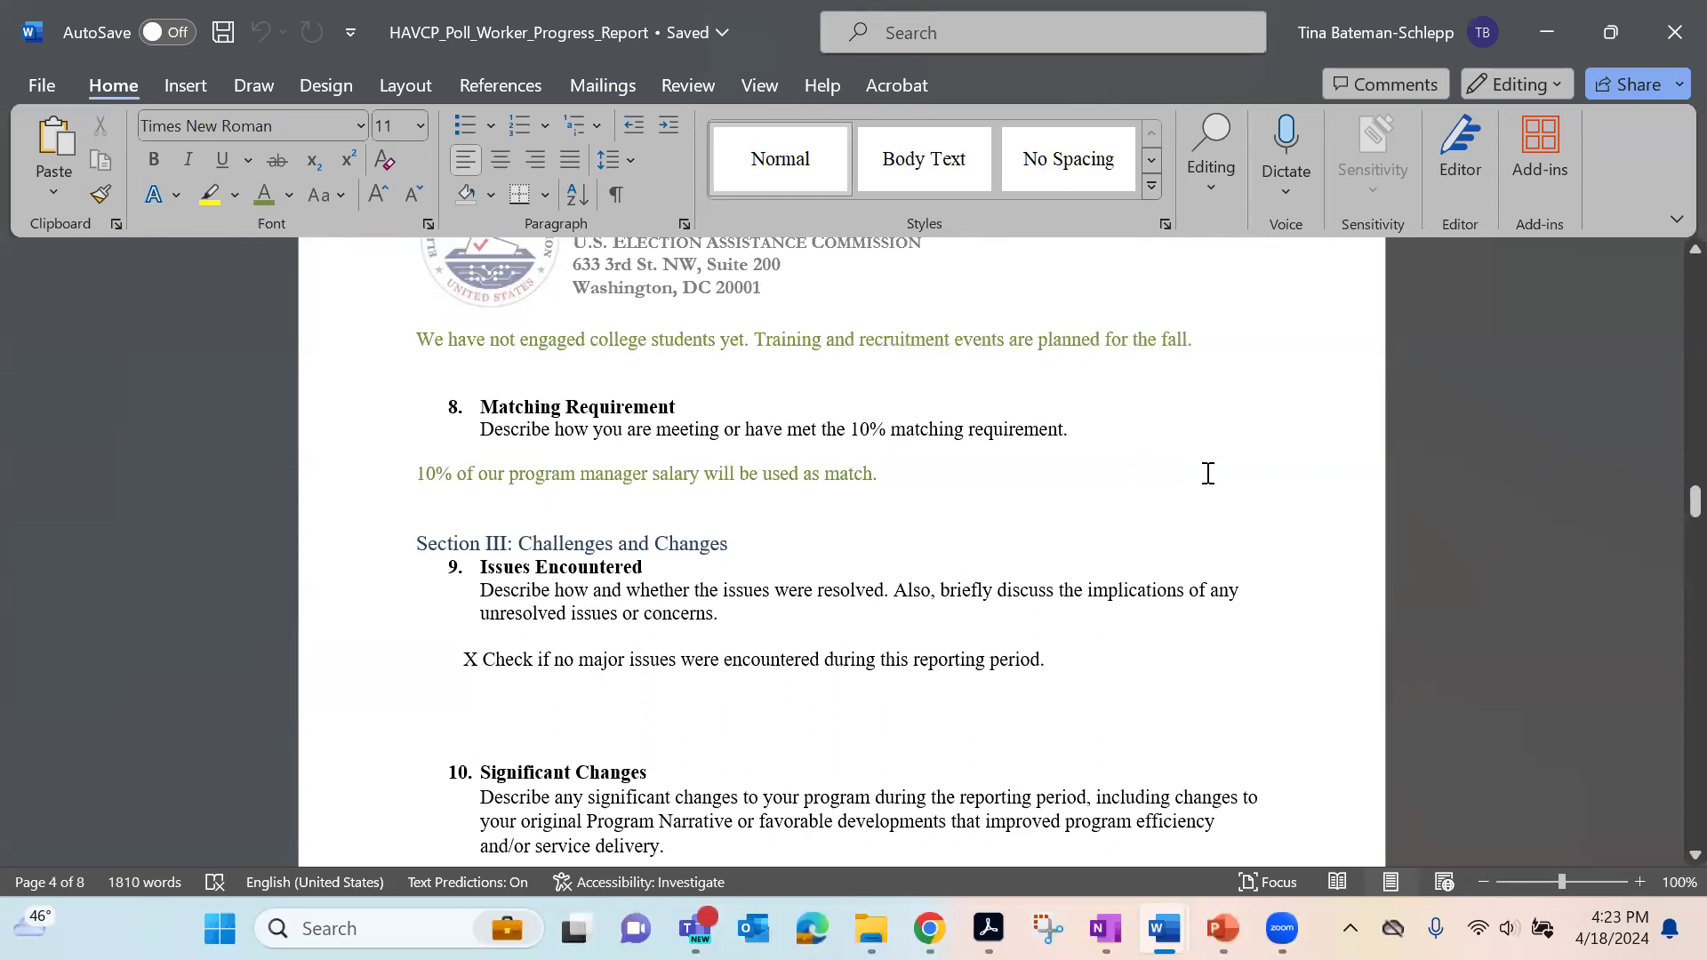
scroll(1207, 480, "down", 3)
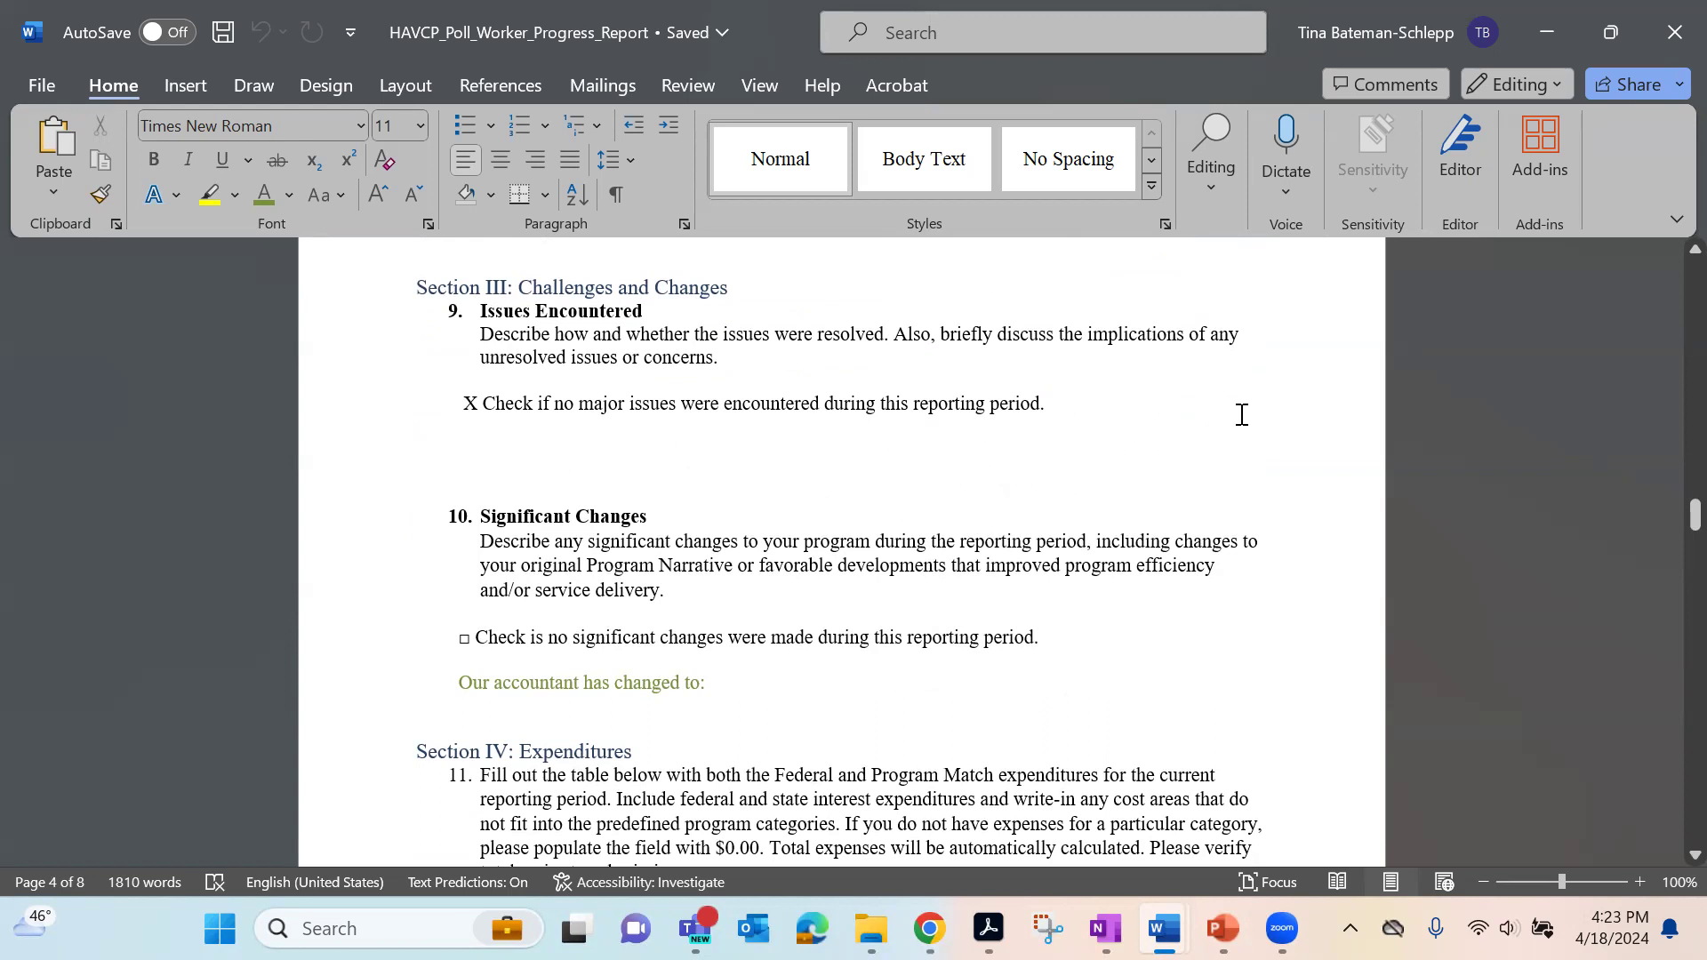
Step: Examine the Section IV Expenditures instructions and the table of Federal and Program Match amounts by category
scroll(1235, 416, "down", 3)
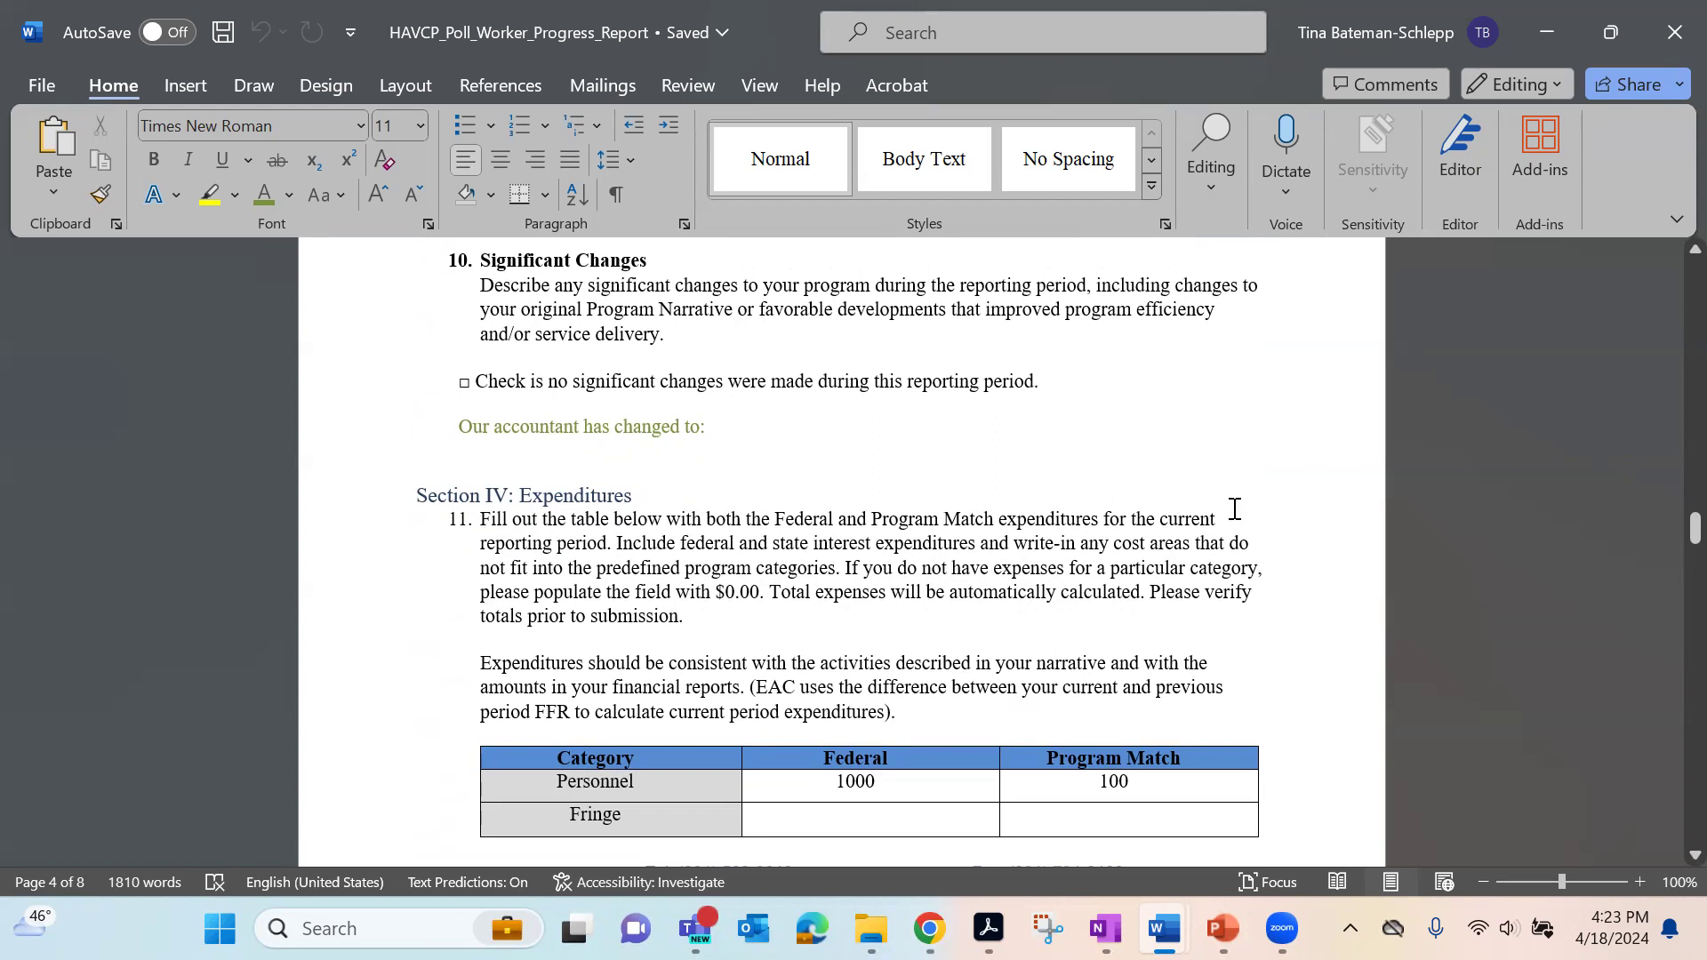
scroll(1329, 426, "down", 3)
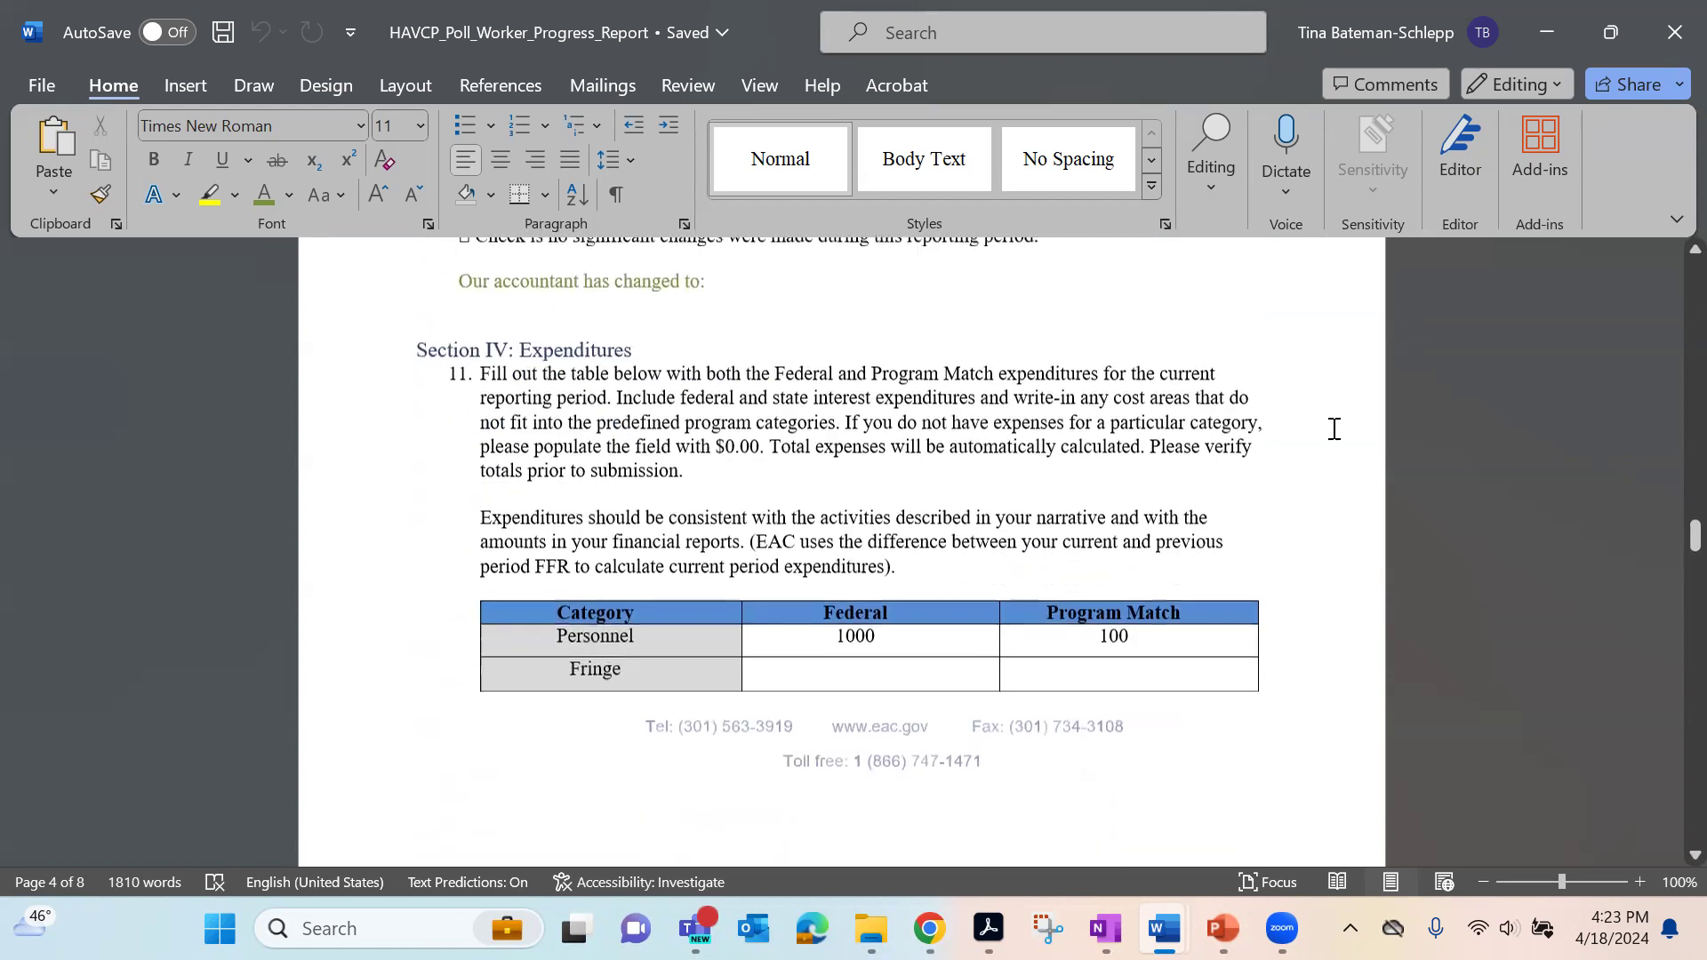
scroll(1333, 428, "down", 6)
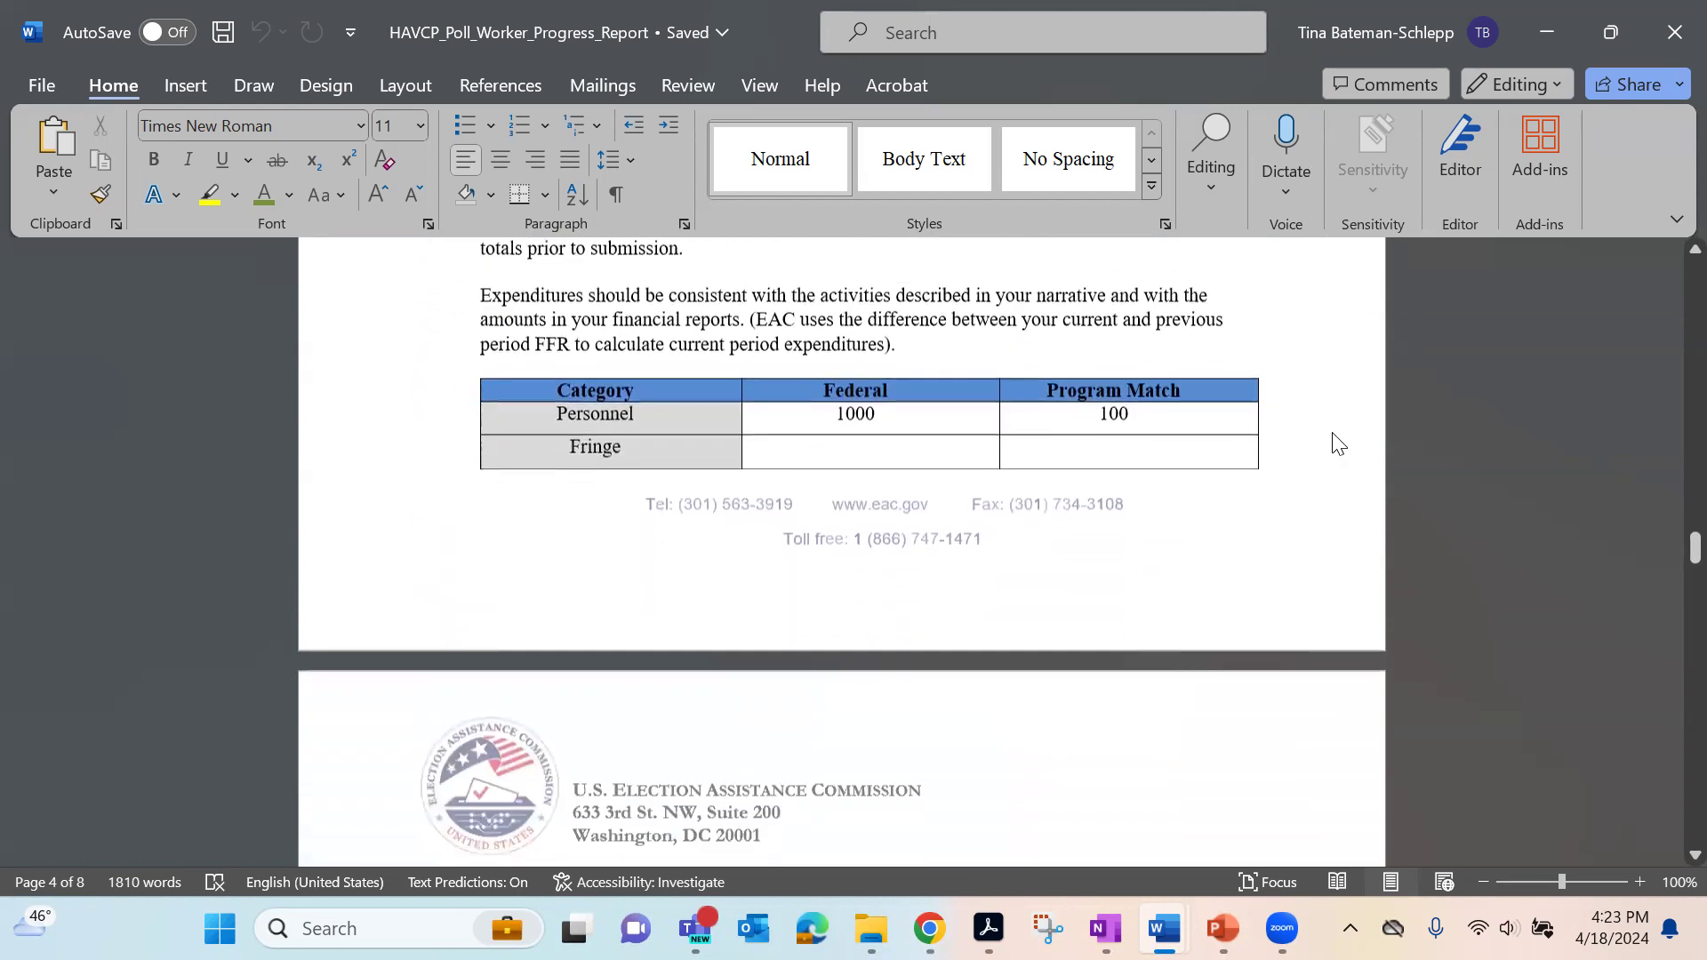
scroll(1332, 432, "up", 2)
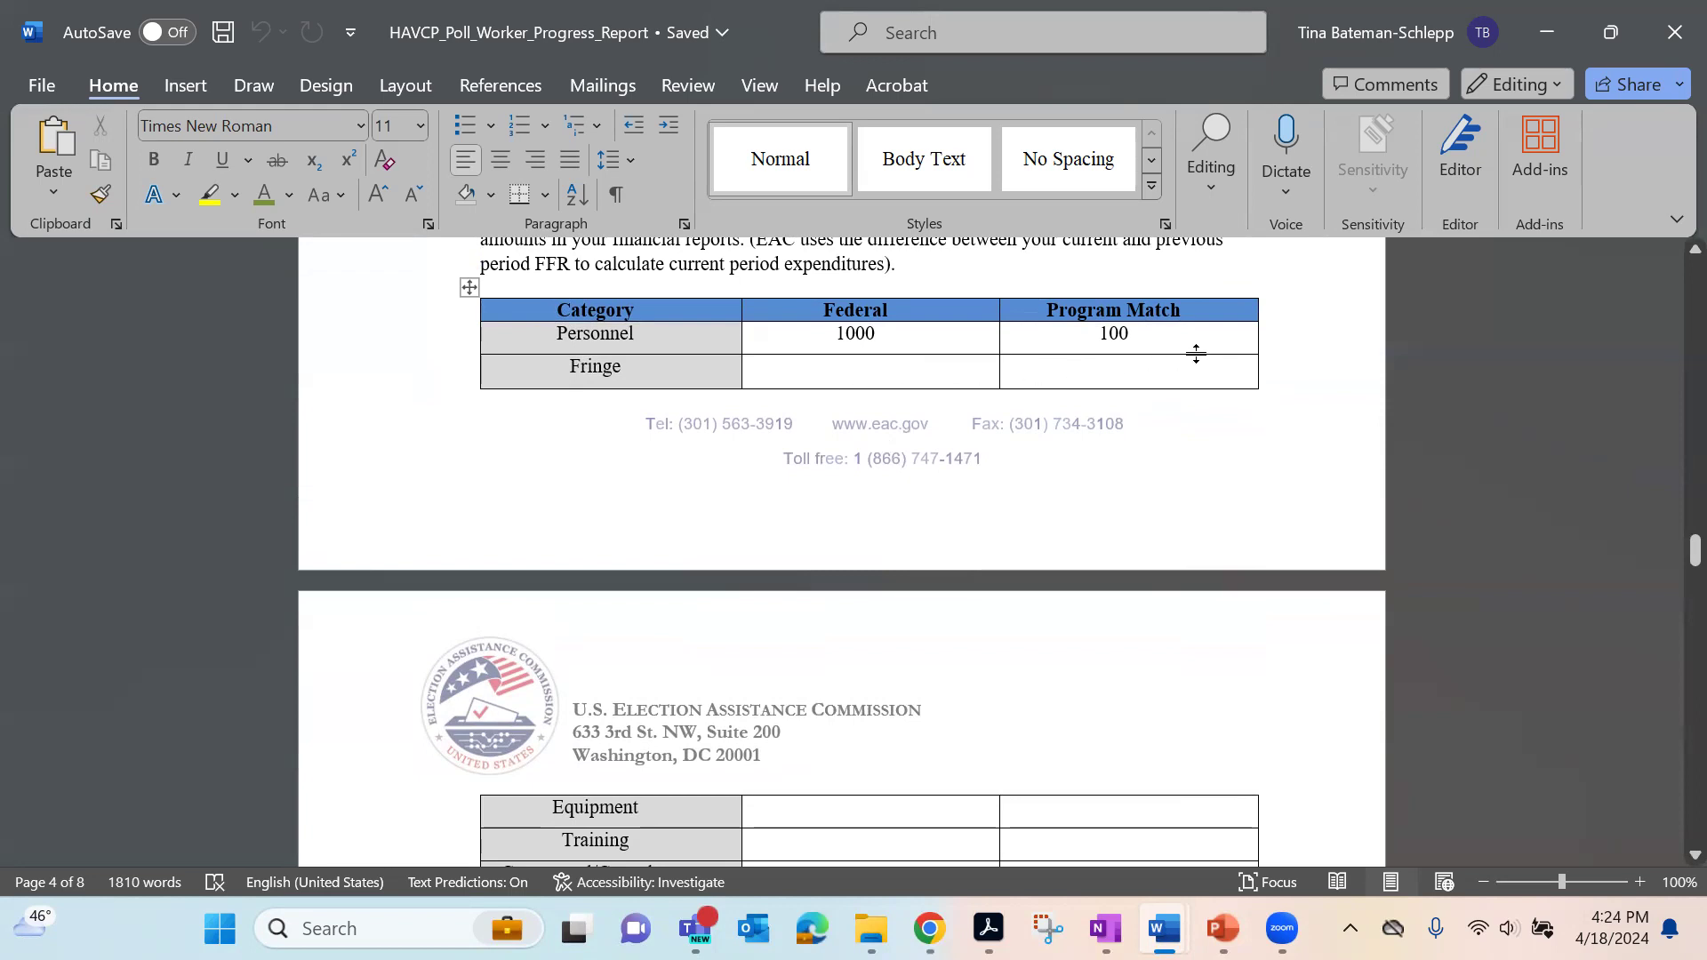
scroll(1431, 656, "down", 8)
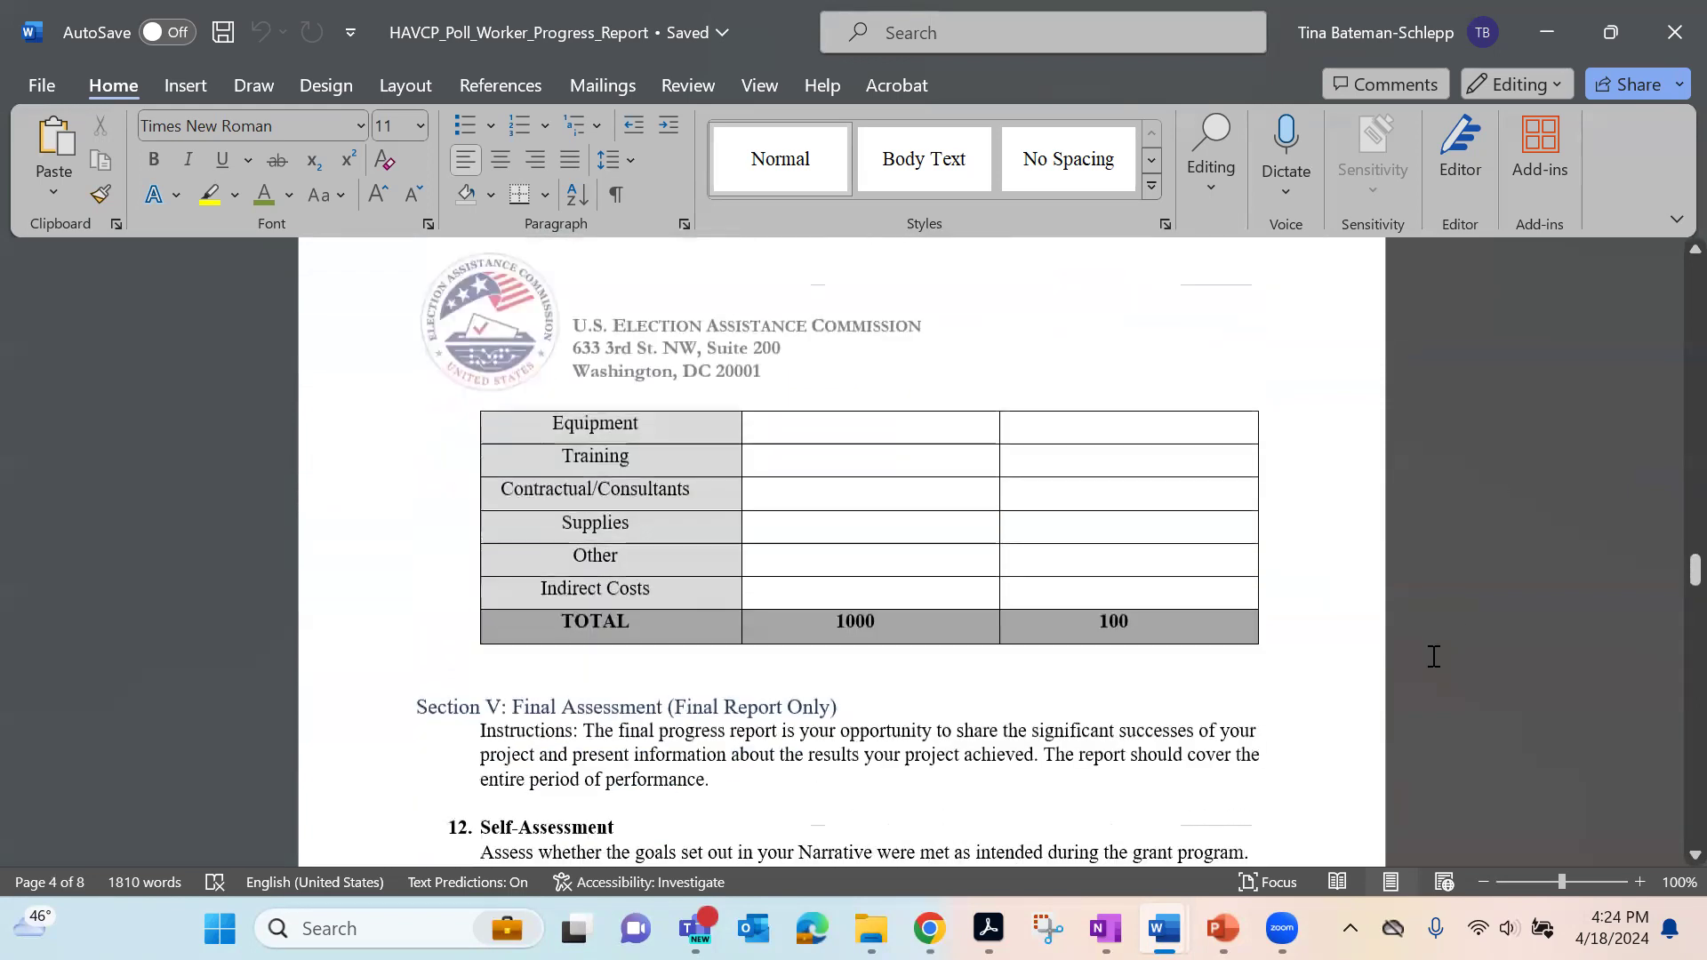
Step: Review the Final Assessment items and the Certification section with its contact and signature fields
scroll(1433, 654, "down", 3)
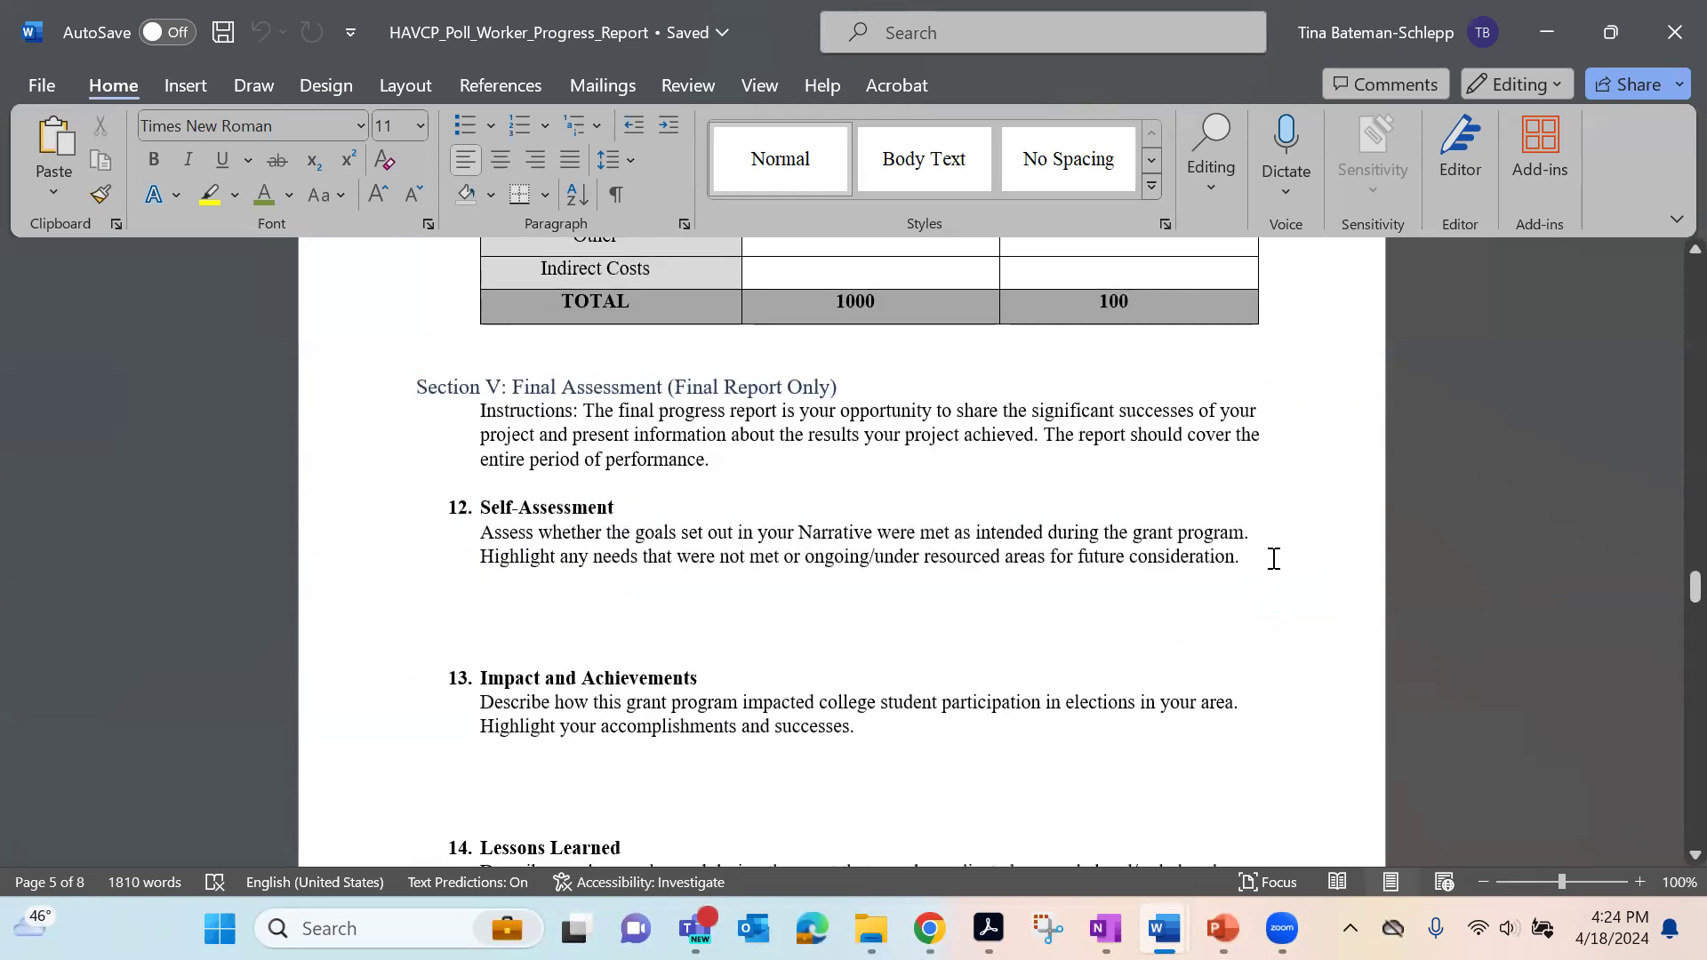
scroll(1275, 556, "down", 6)
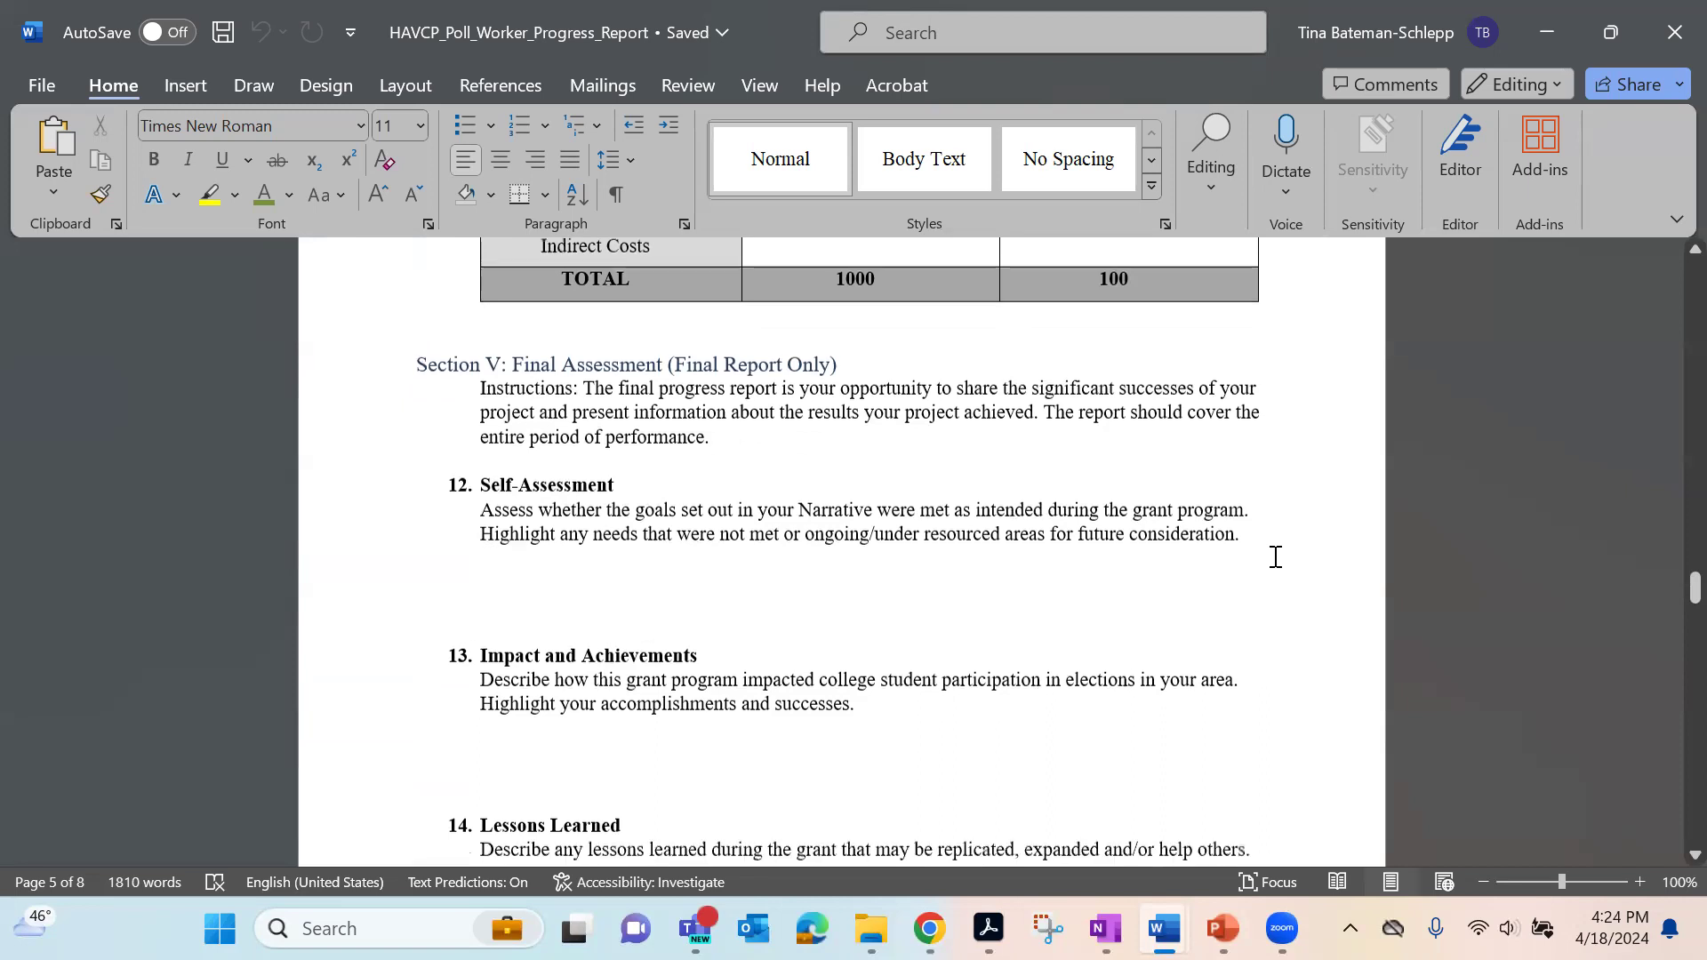
scroll(1275, 557, "down", 3)
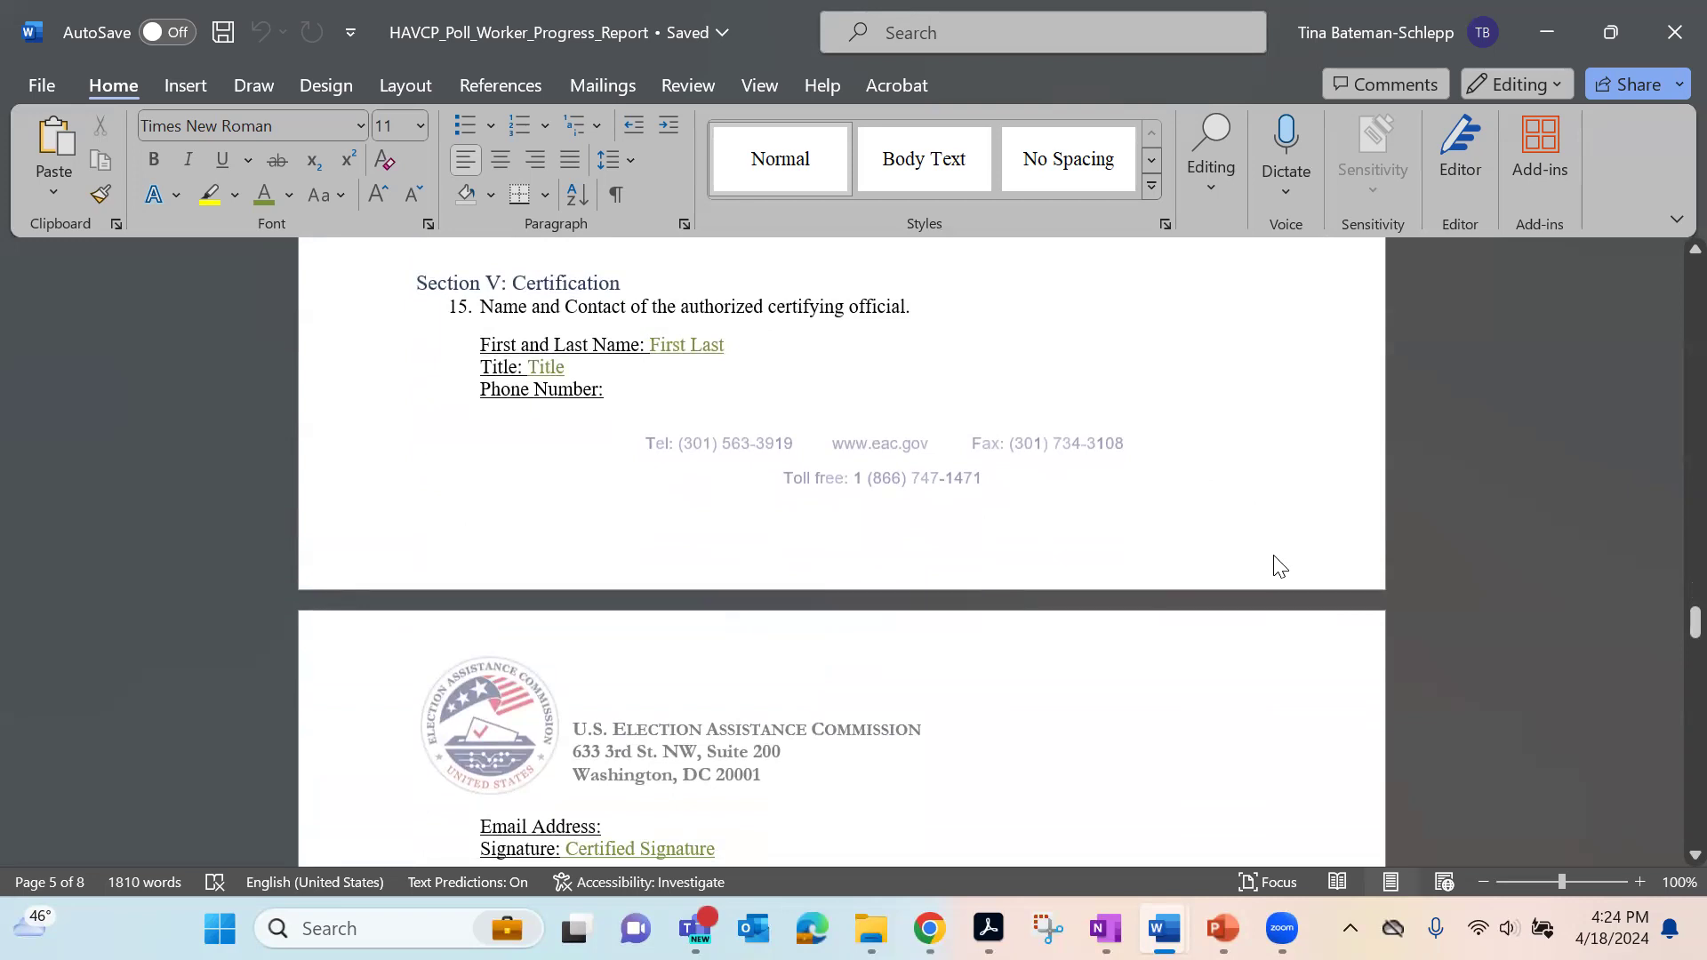
scroll(1275, 557, "down", 3)
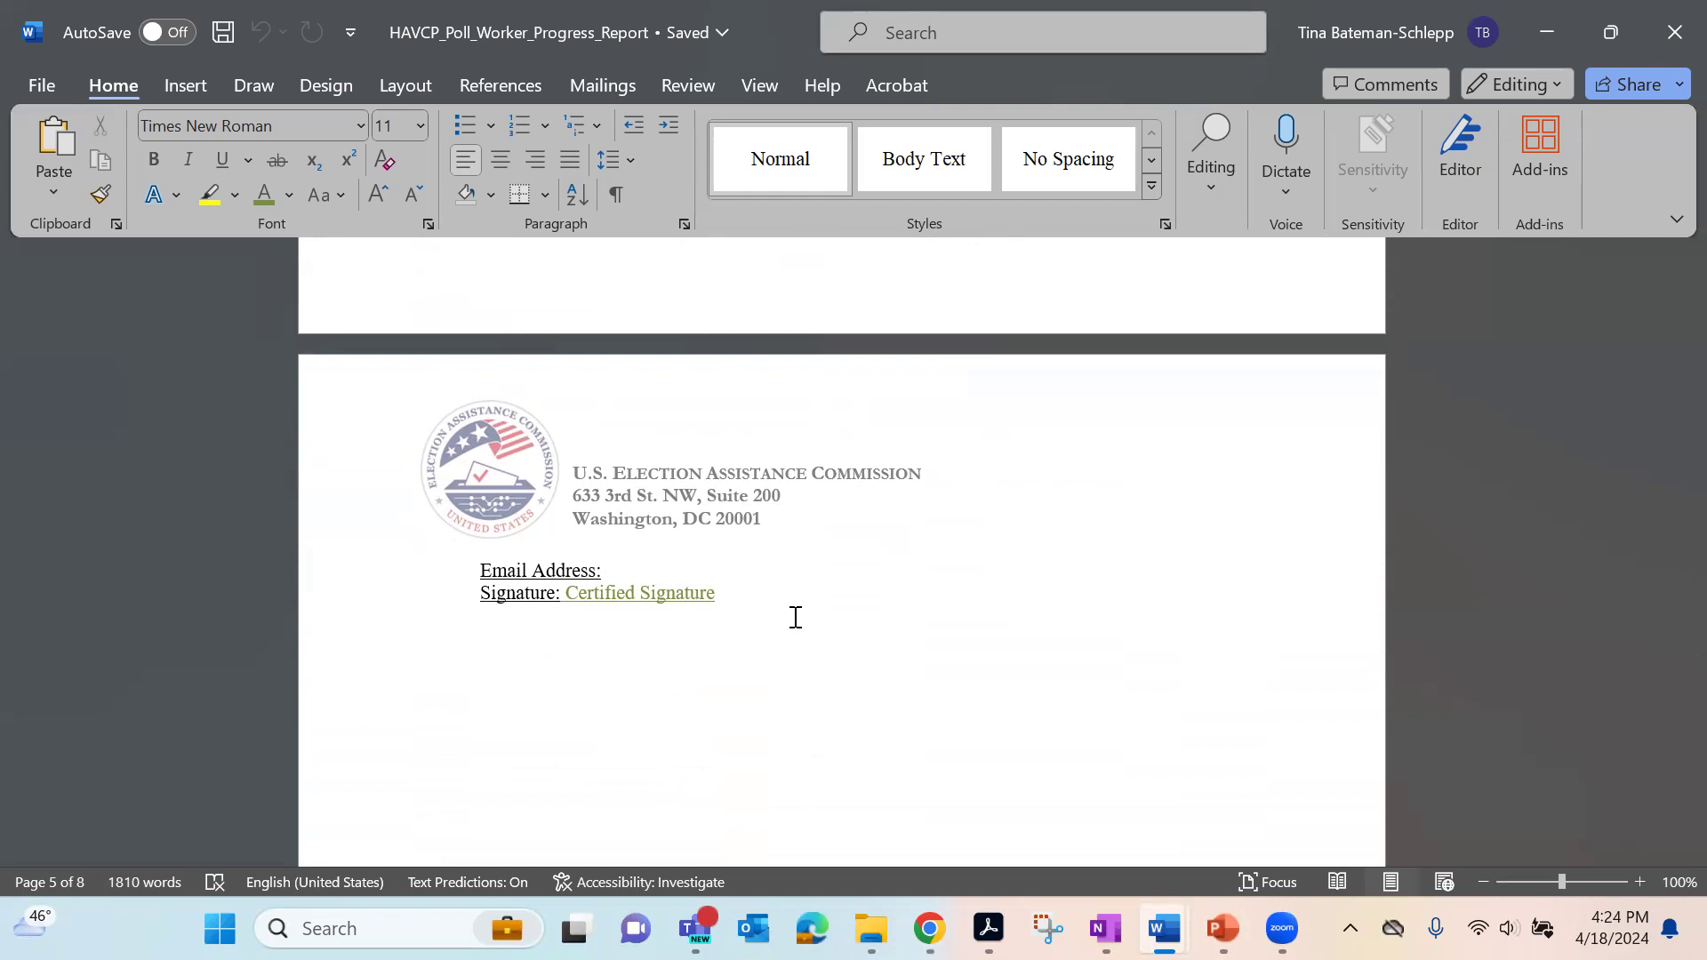
Step: Return to the beginning of the progress report and review its instructions and cover page again
scroll(1369, 577, "up", 3)
left_click_drag(1666, 630, 1664, 267)
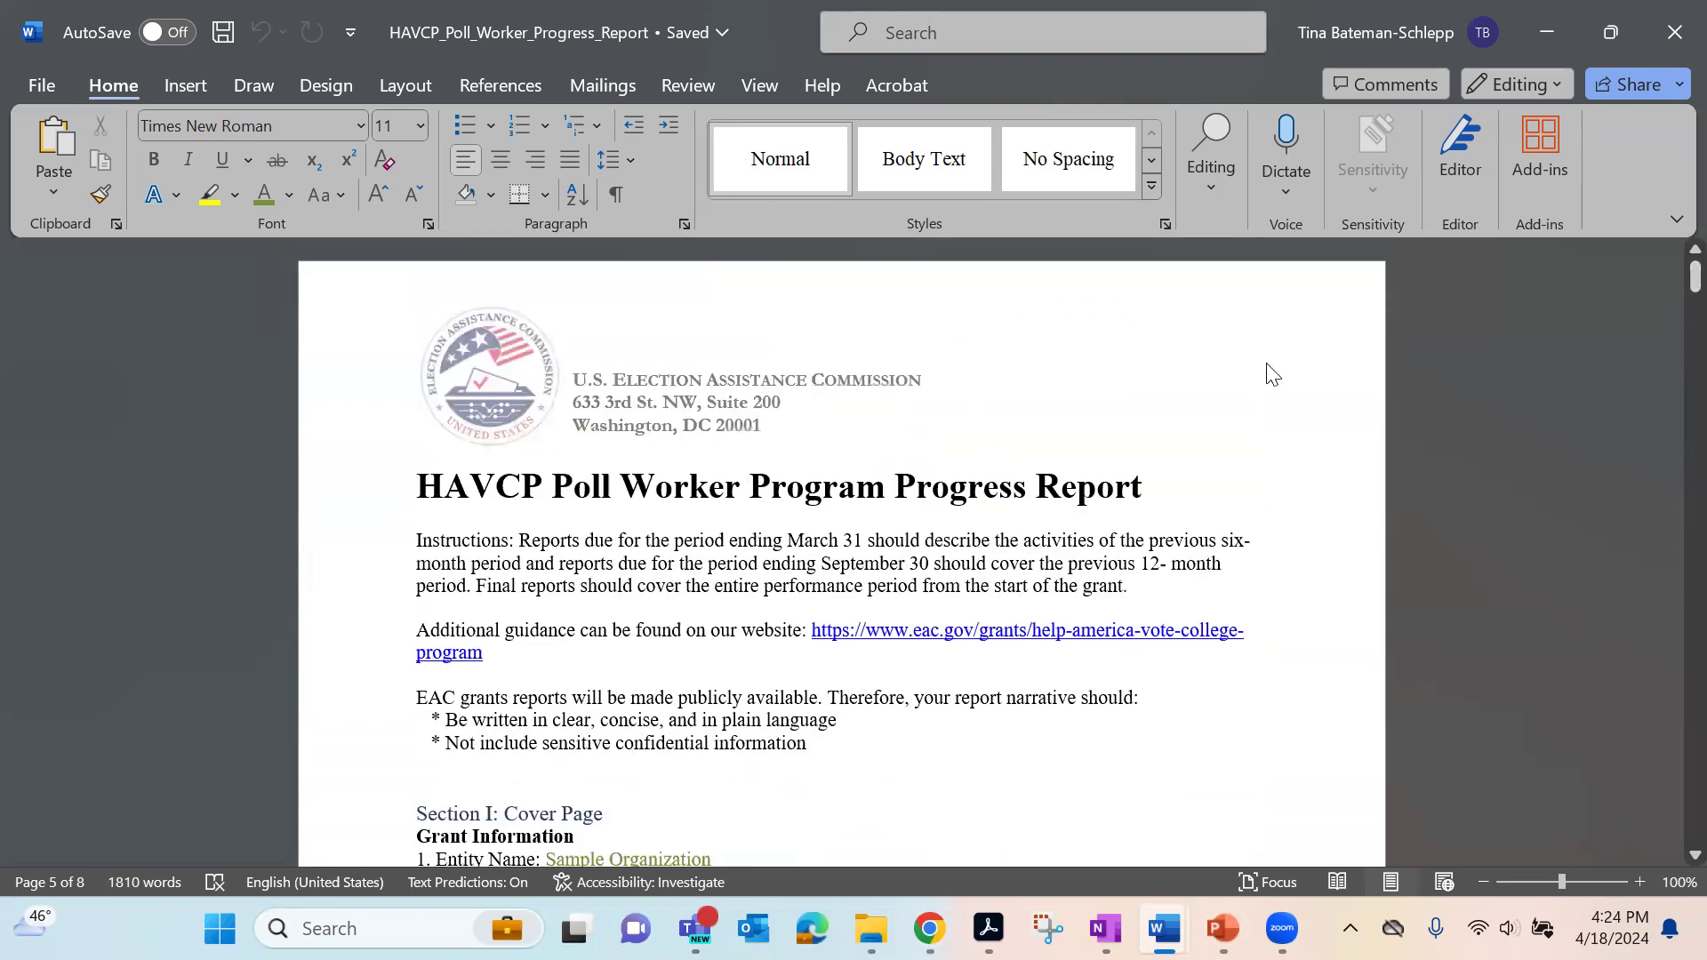
scroll(1269, 490, "down", 3)
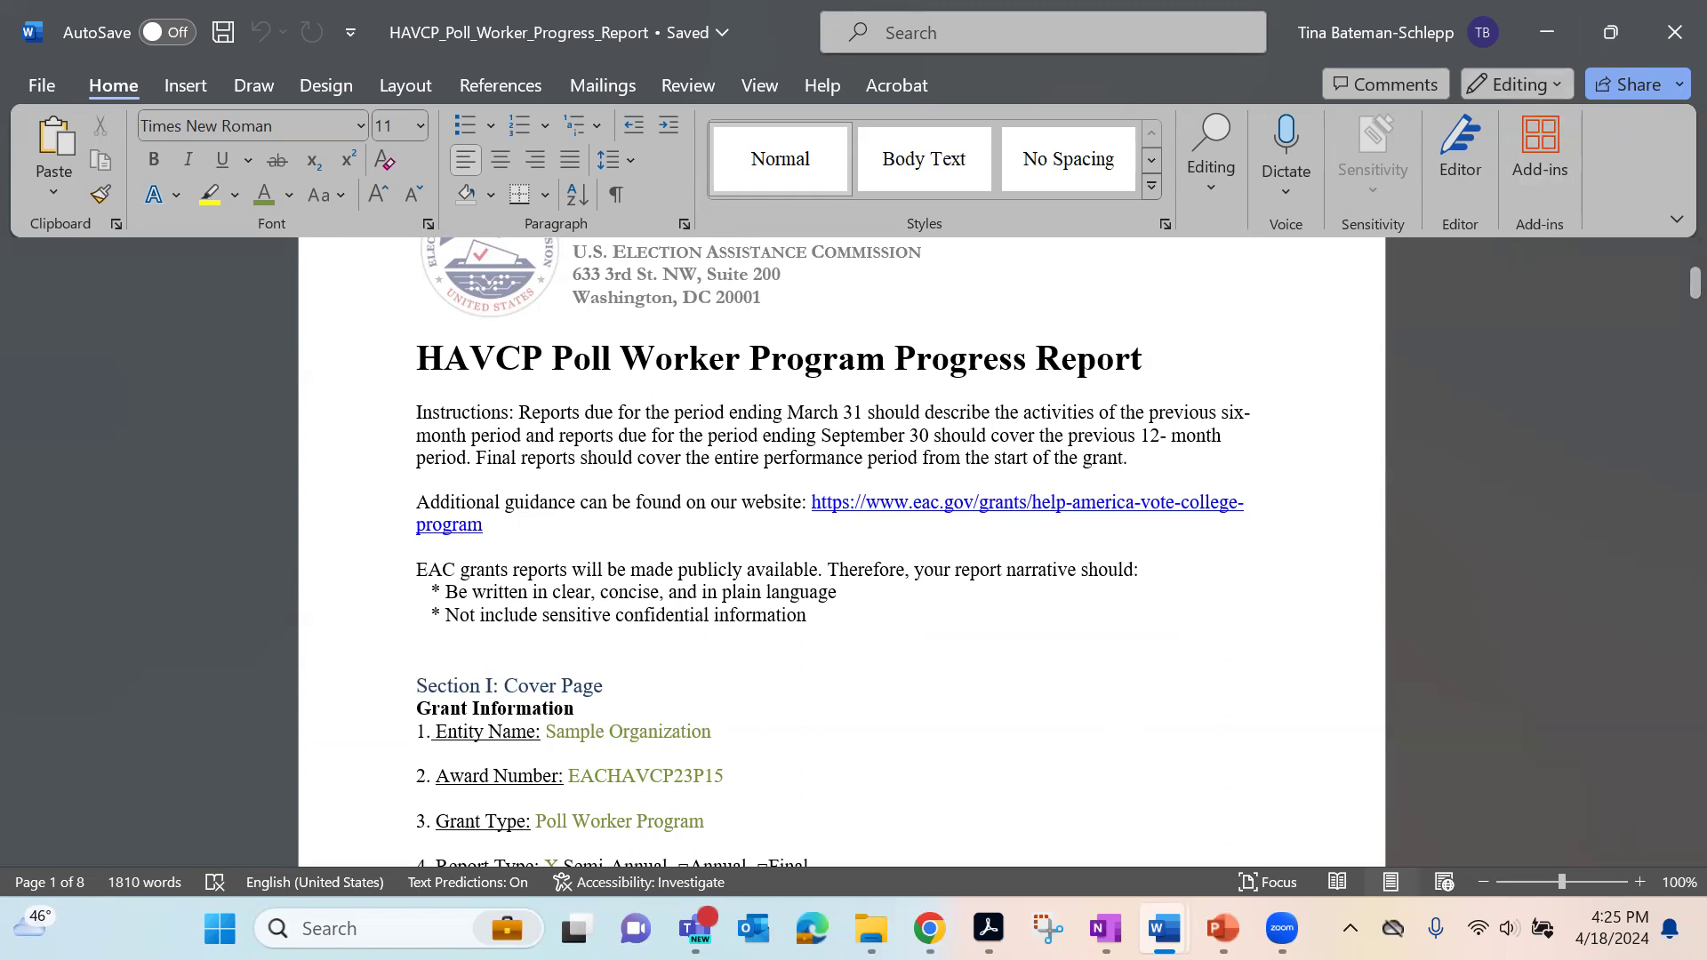
Step: Switch back to Chrome and bring up the GLAS award record showing grant program expenditures and FFRs
key("alt+Tab")
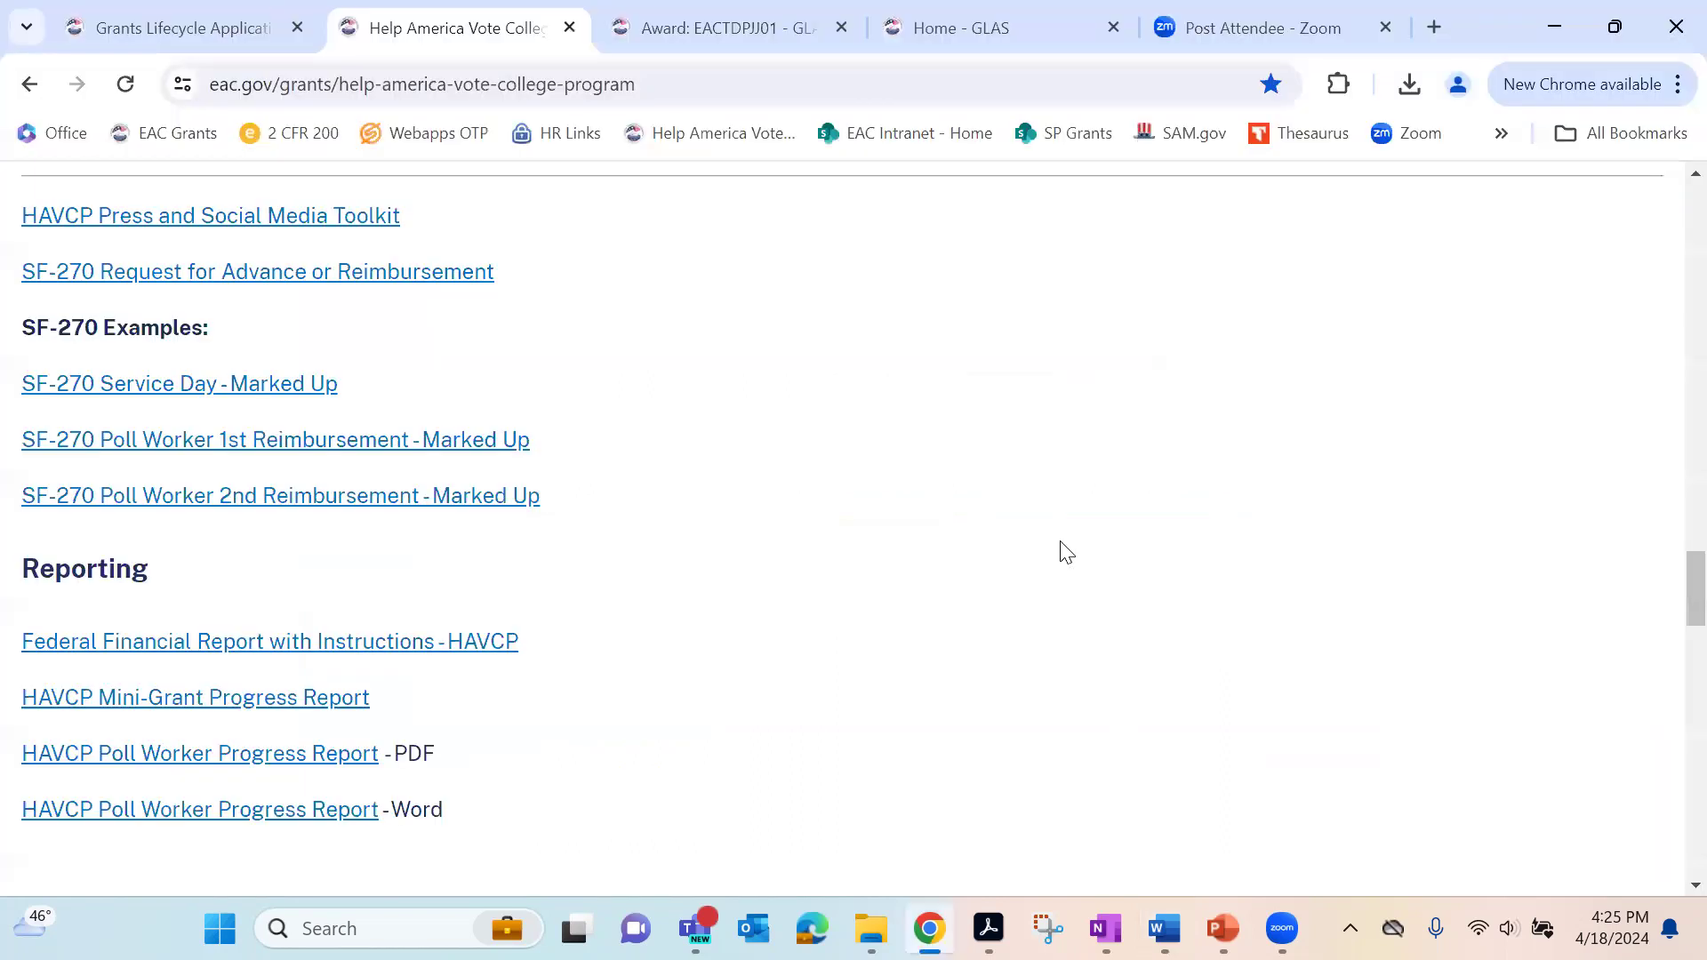
scroll(1065, 551, "up", 3)
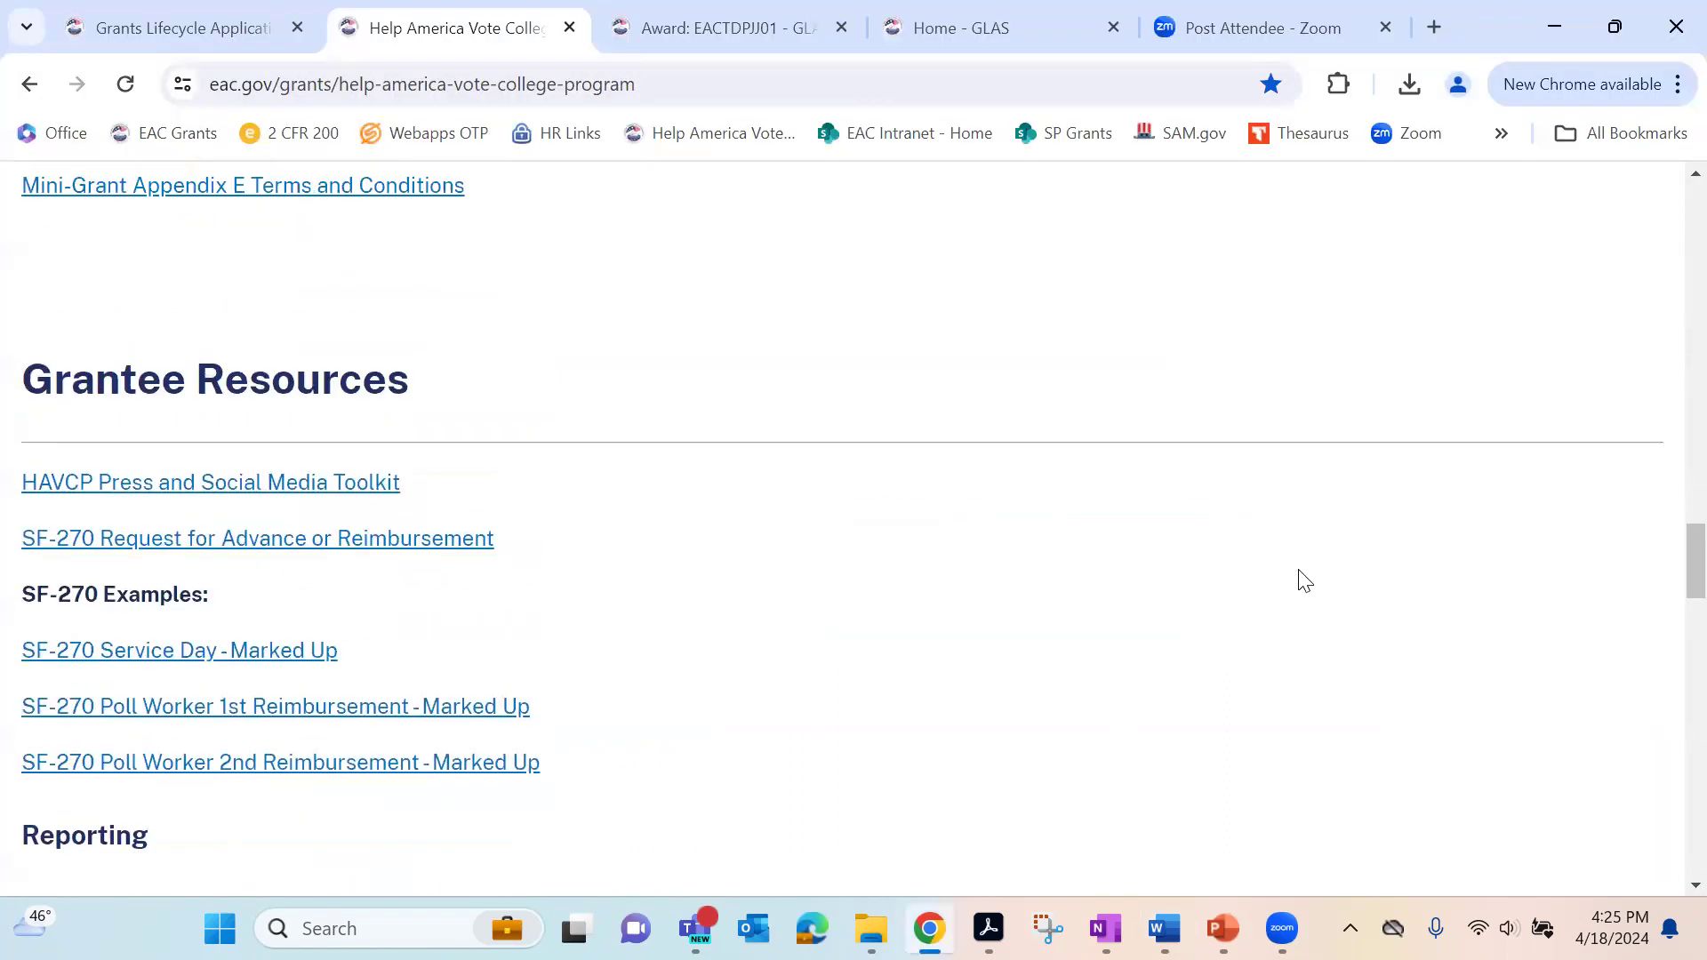
left_click(994, 36)
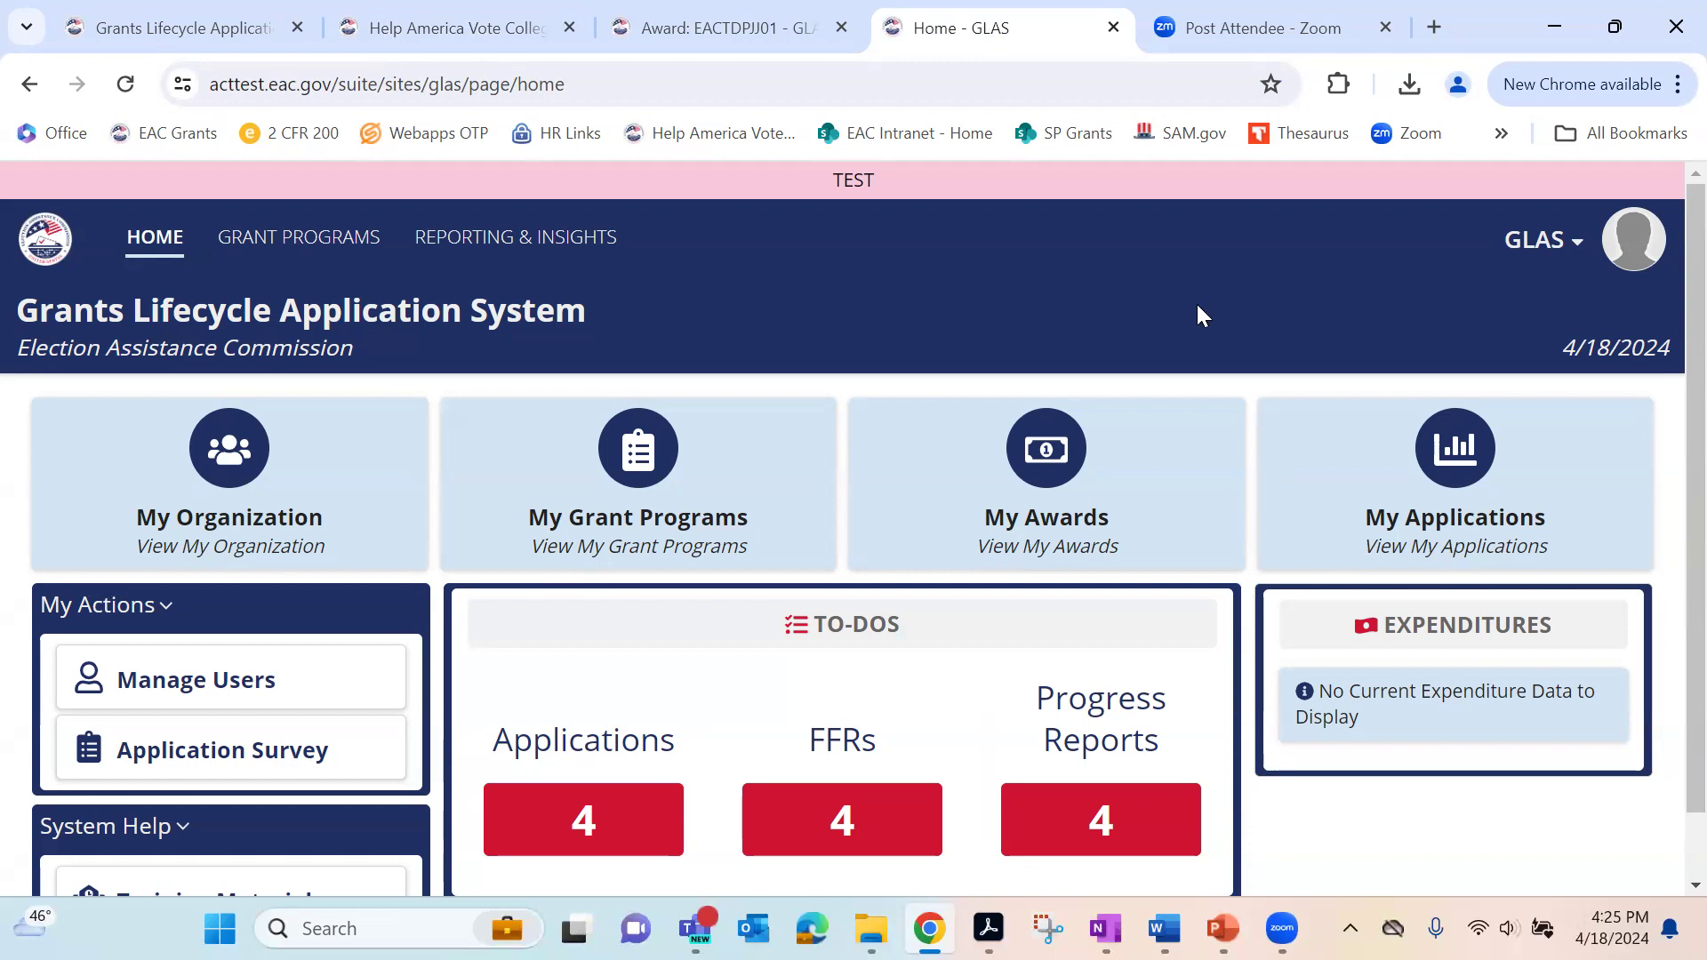
left_click(706, 26)
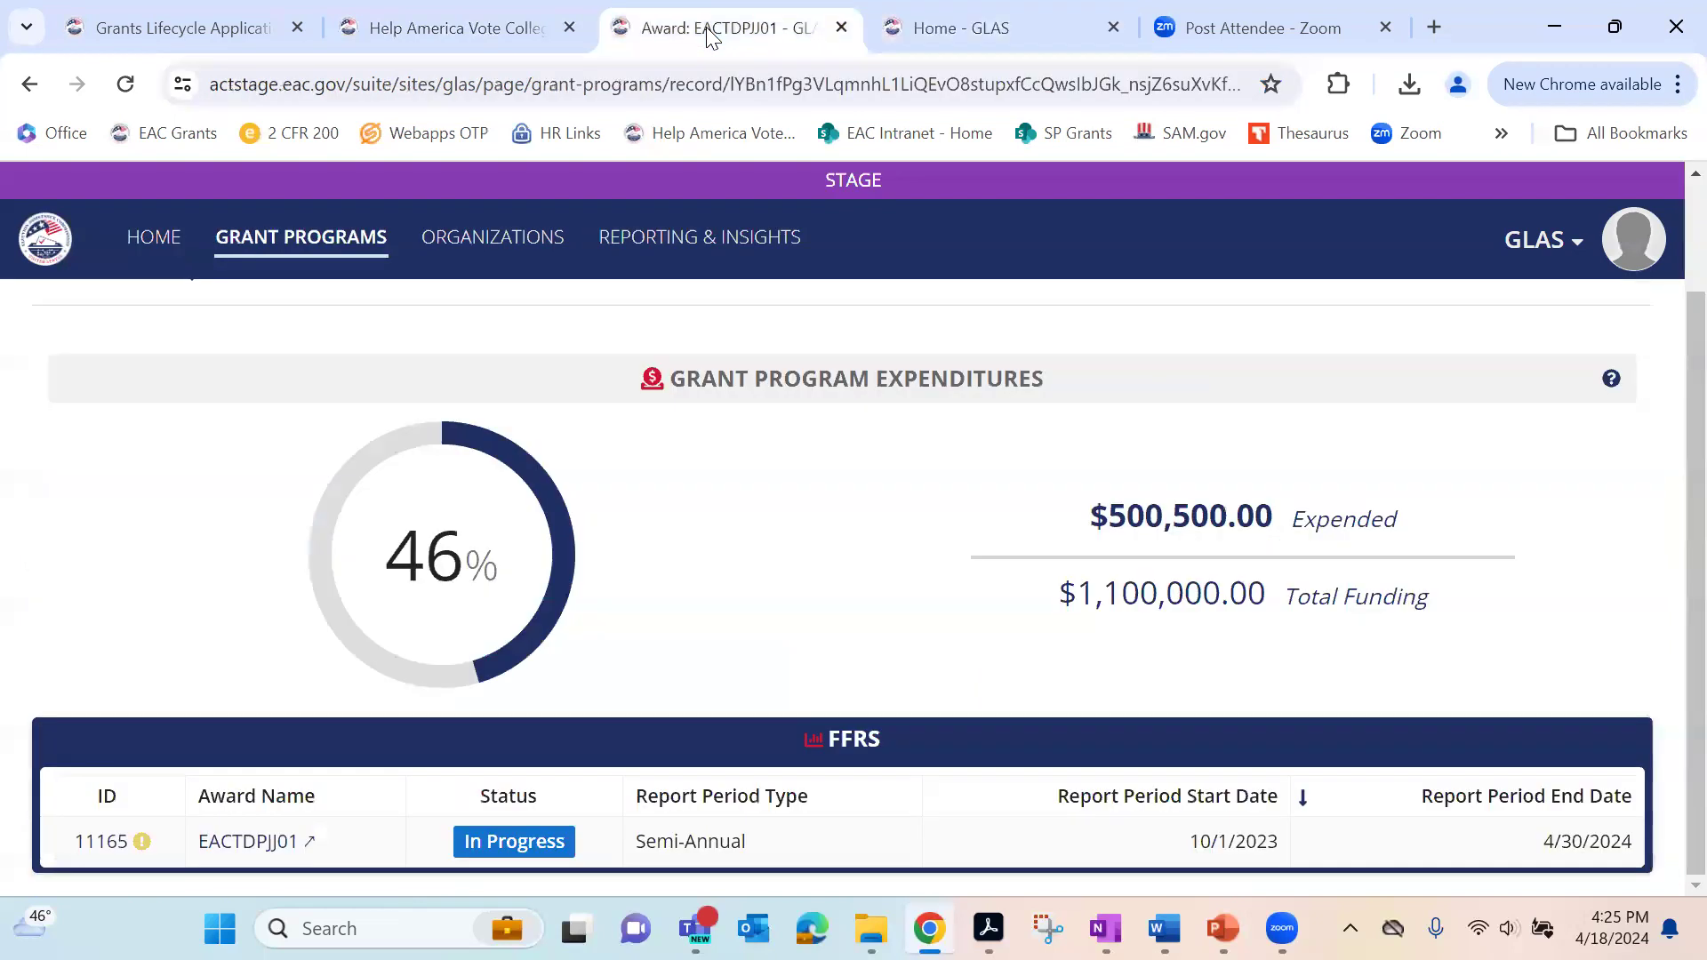
Step: Open the EAC's Grants Lifecycle Application System page and look through its guidance links and GLAS training videos
left_click(479, 12)
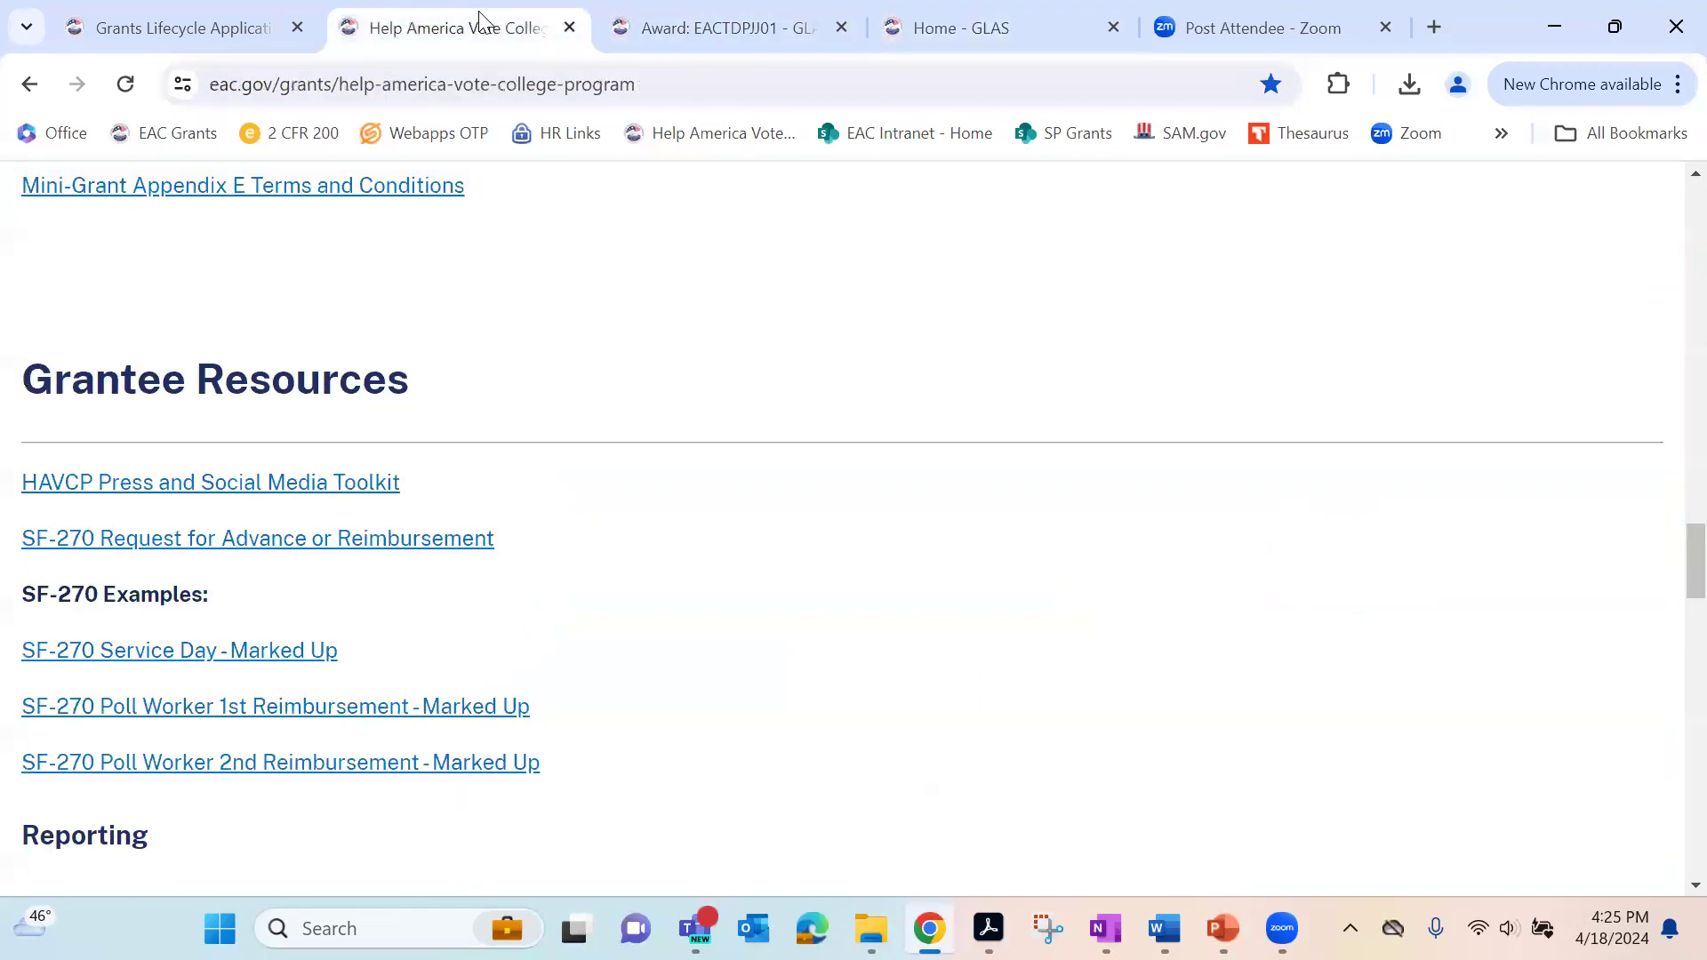
left_click(235, 32)
scroll(1023, 539, "up", 10)
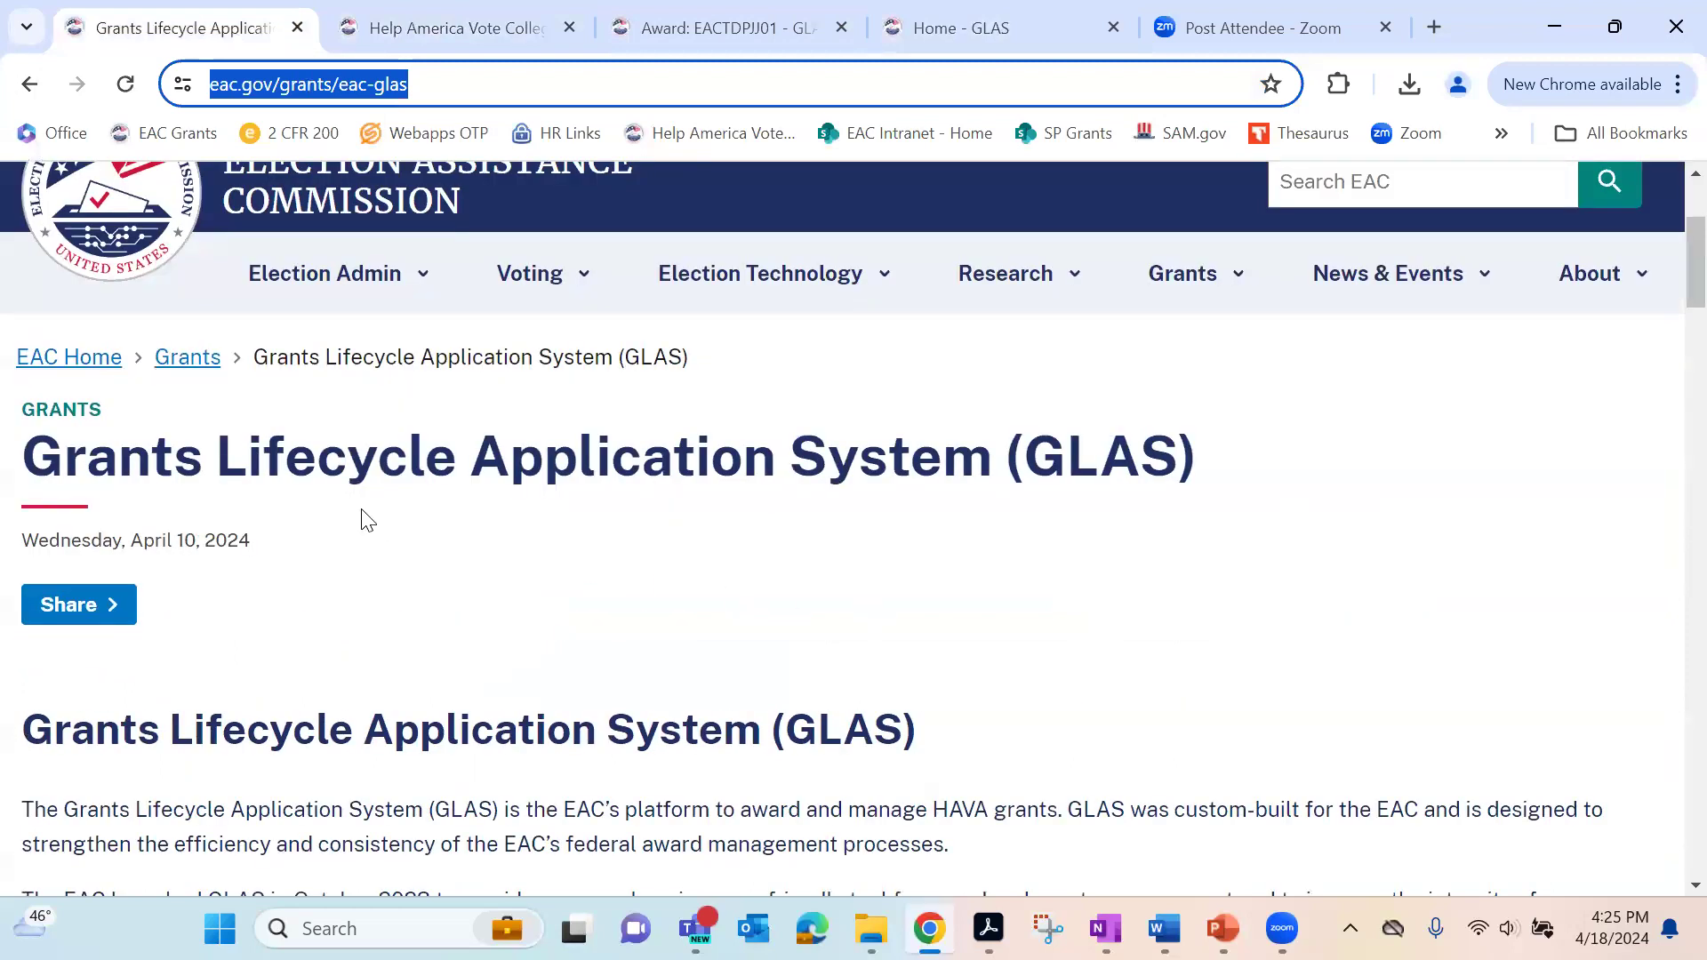
scroll(1402, 594, "down", 8)
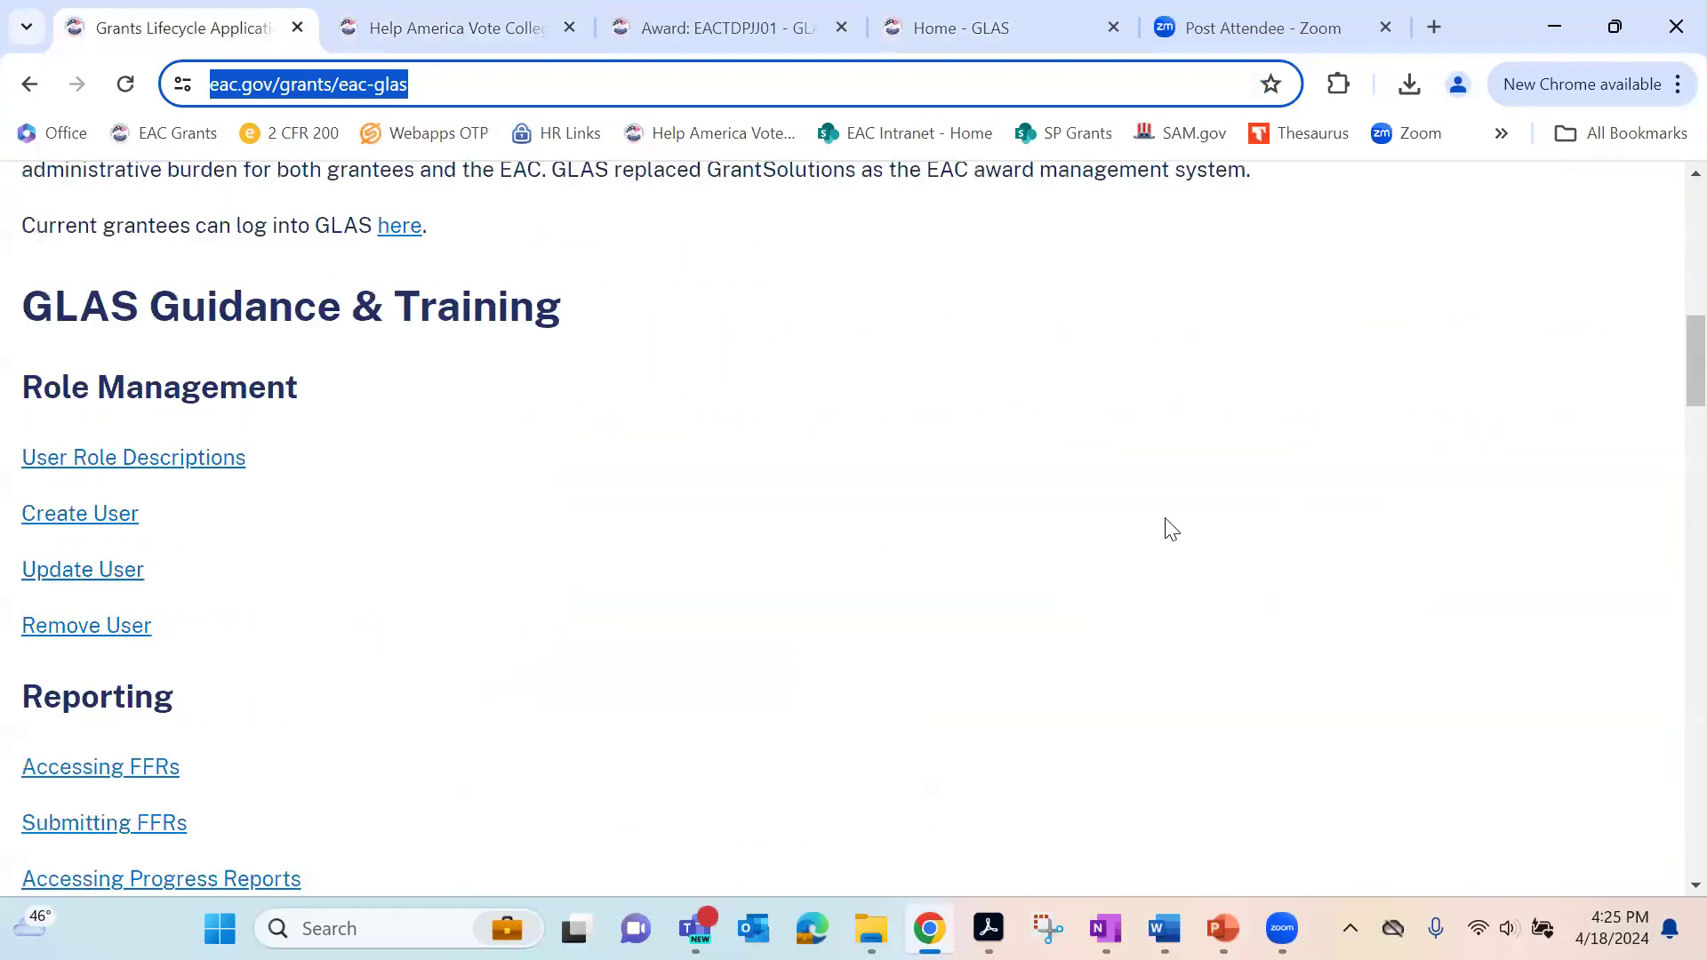
scroll(1170, 529, "down", 3)
scroll(622, 503, "down", 1)
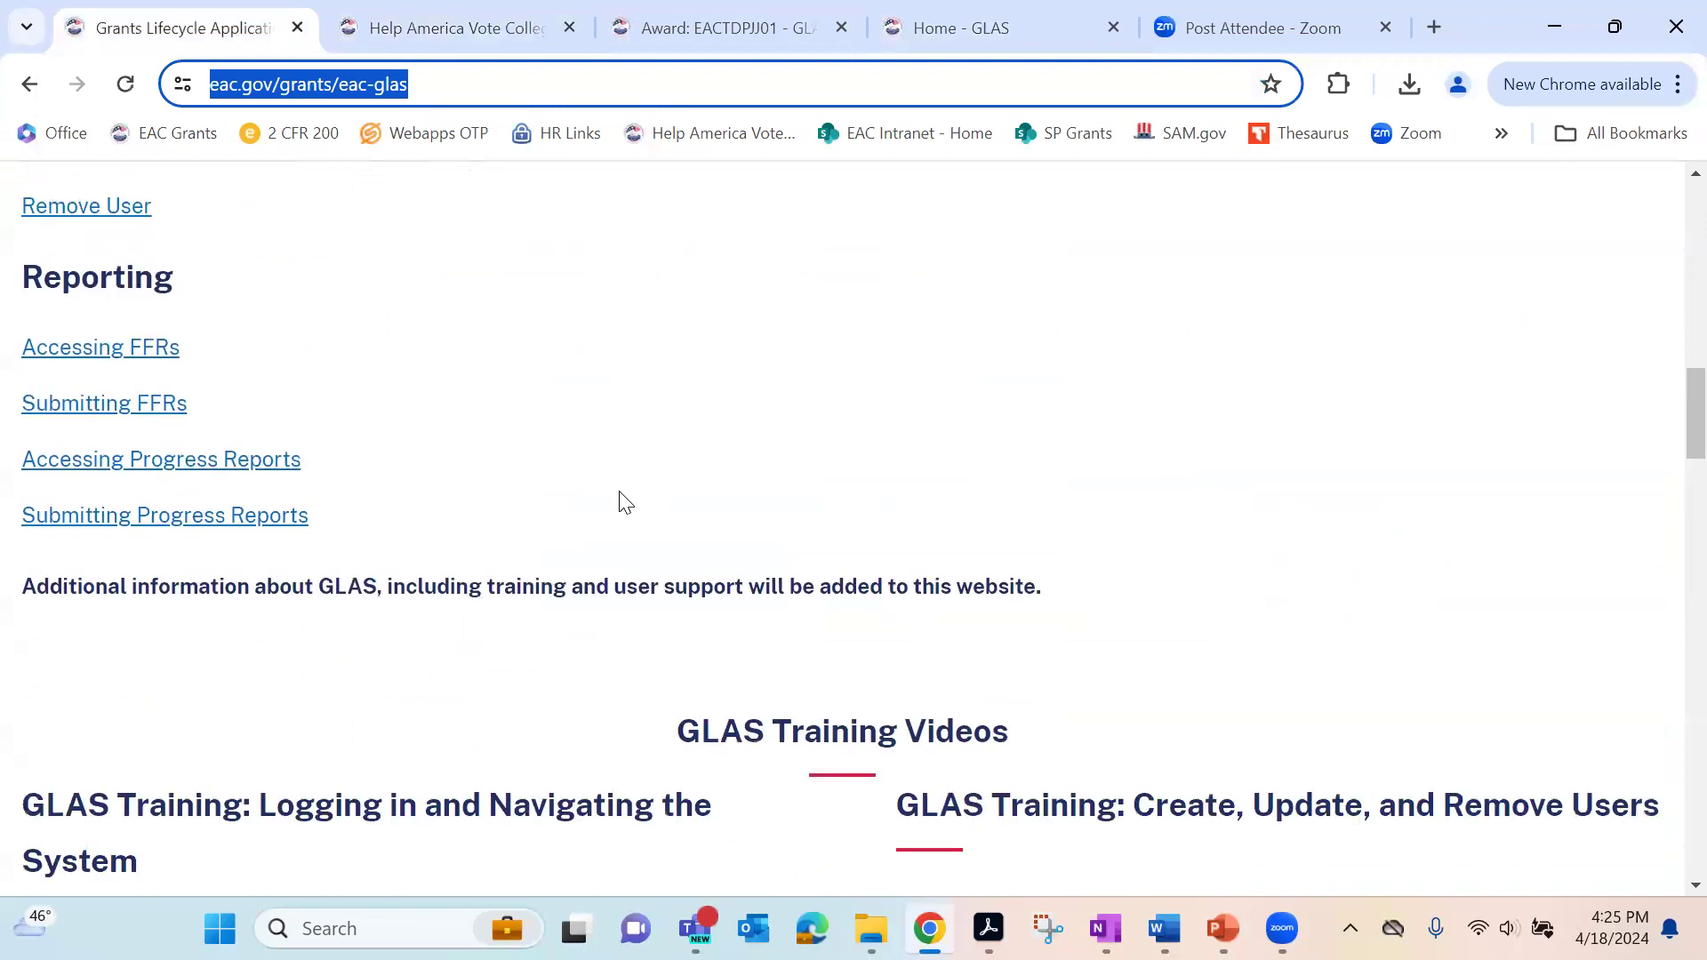
scroll(623, 502, "down", 6)
scroll(840, 479, "down", 2)
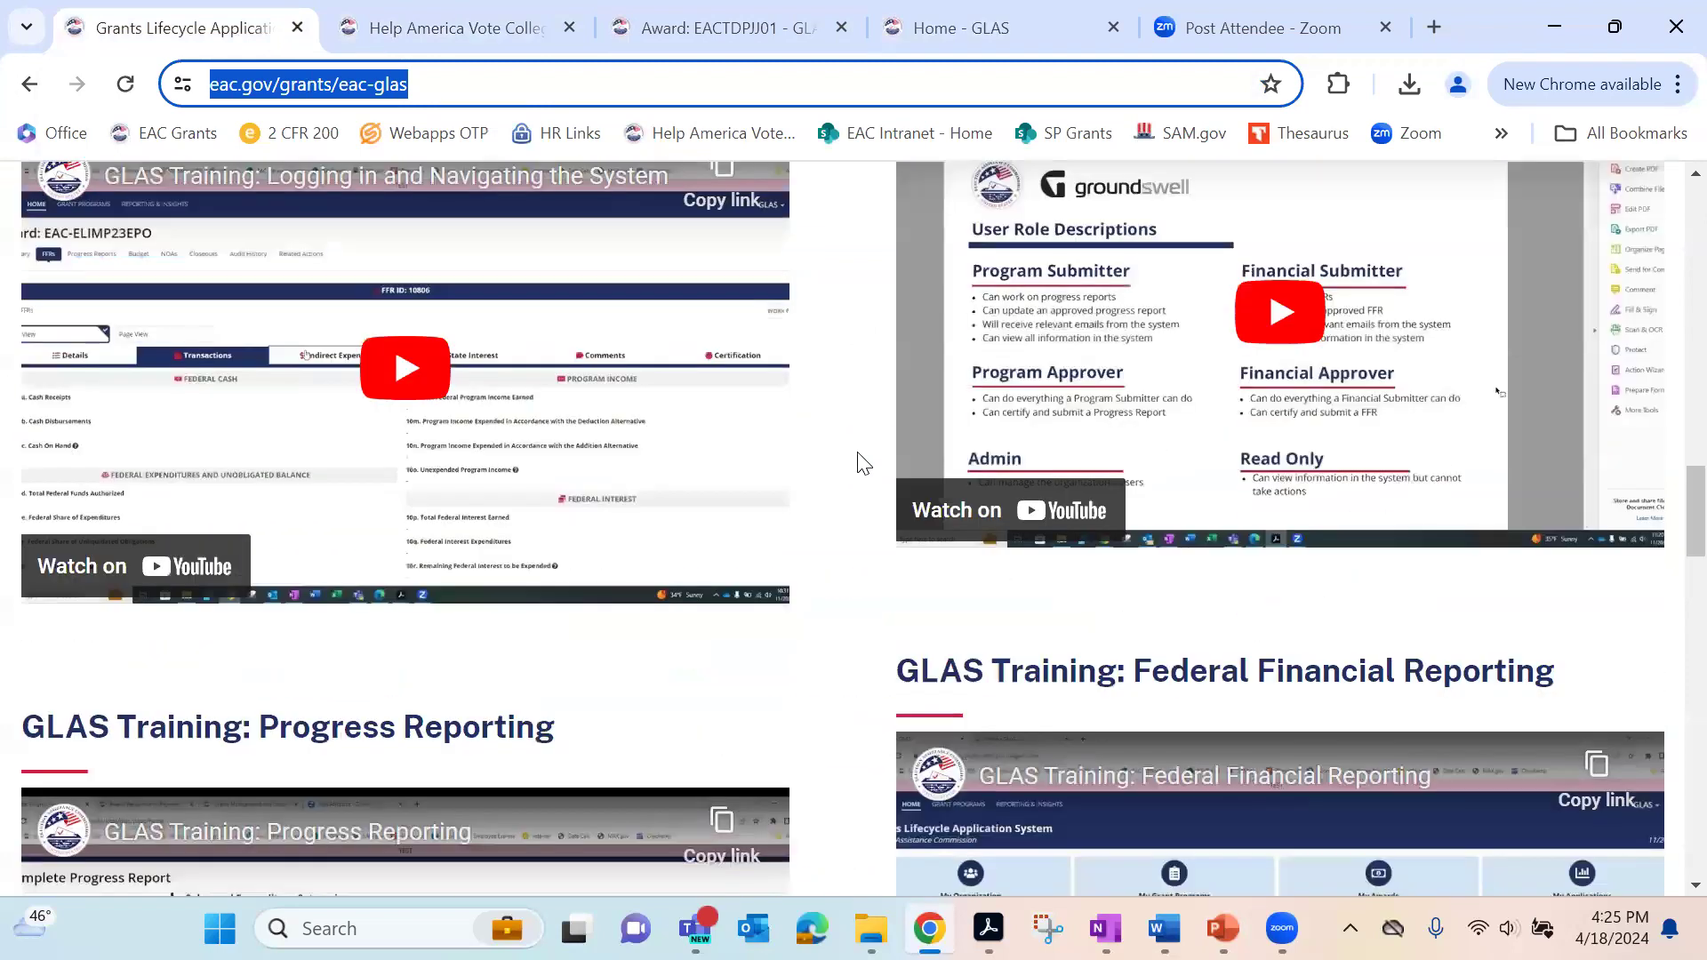
scroll(858, 462, "down", 4)
scroll(875, 453, "down", 5)
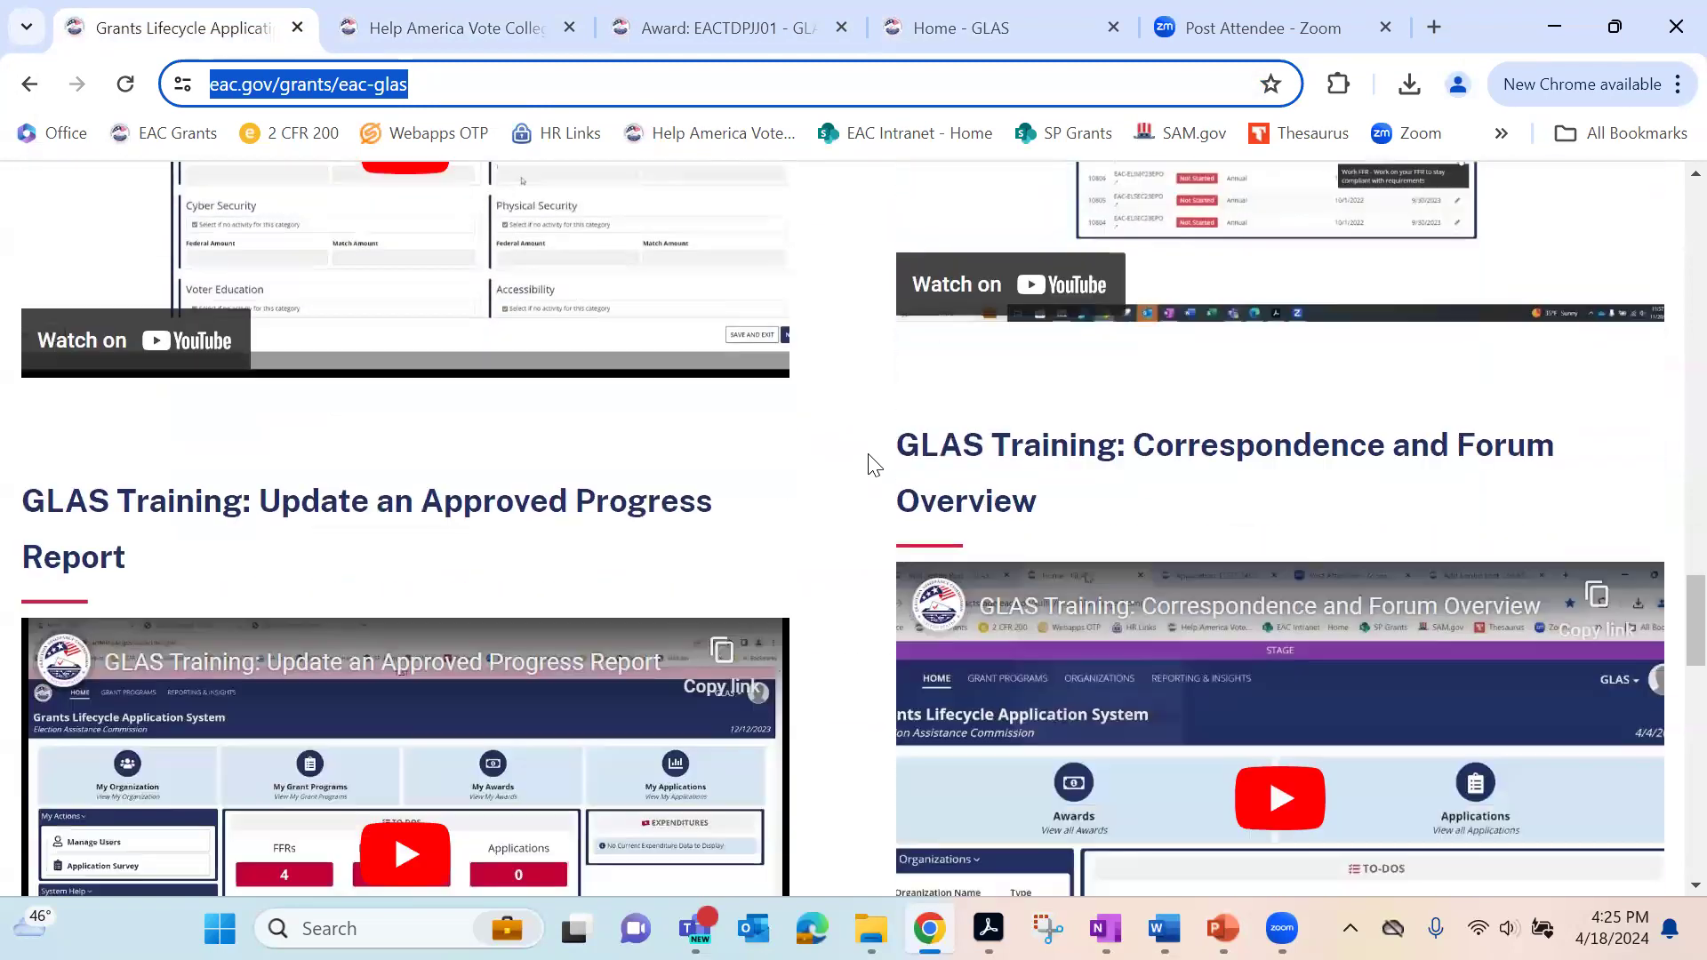
scroll(862, 480, "down", 2)
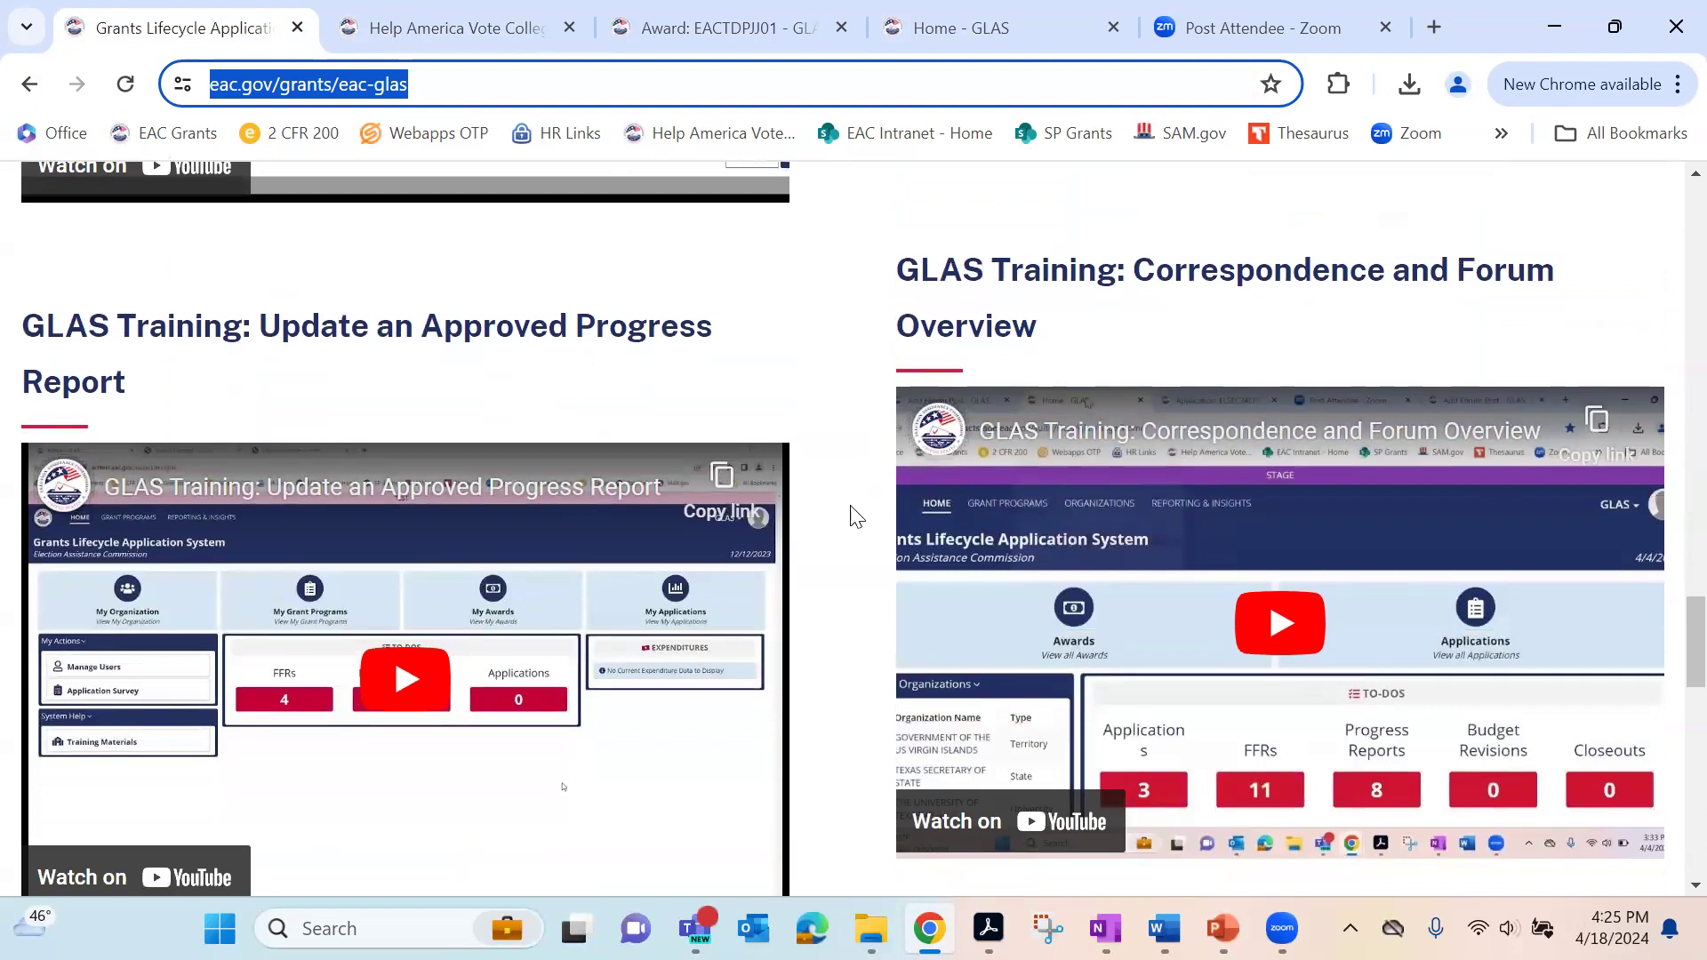
Step: Return to the GLAS Guidance & Training section and review its Role Management and Reporting links
scroll(834, 622, "up", 4)
scroll(836, 623, "up", 4)
scroll(849, 471, "up", 6)
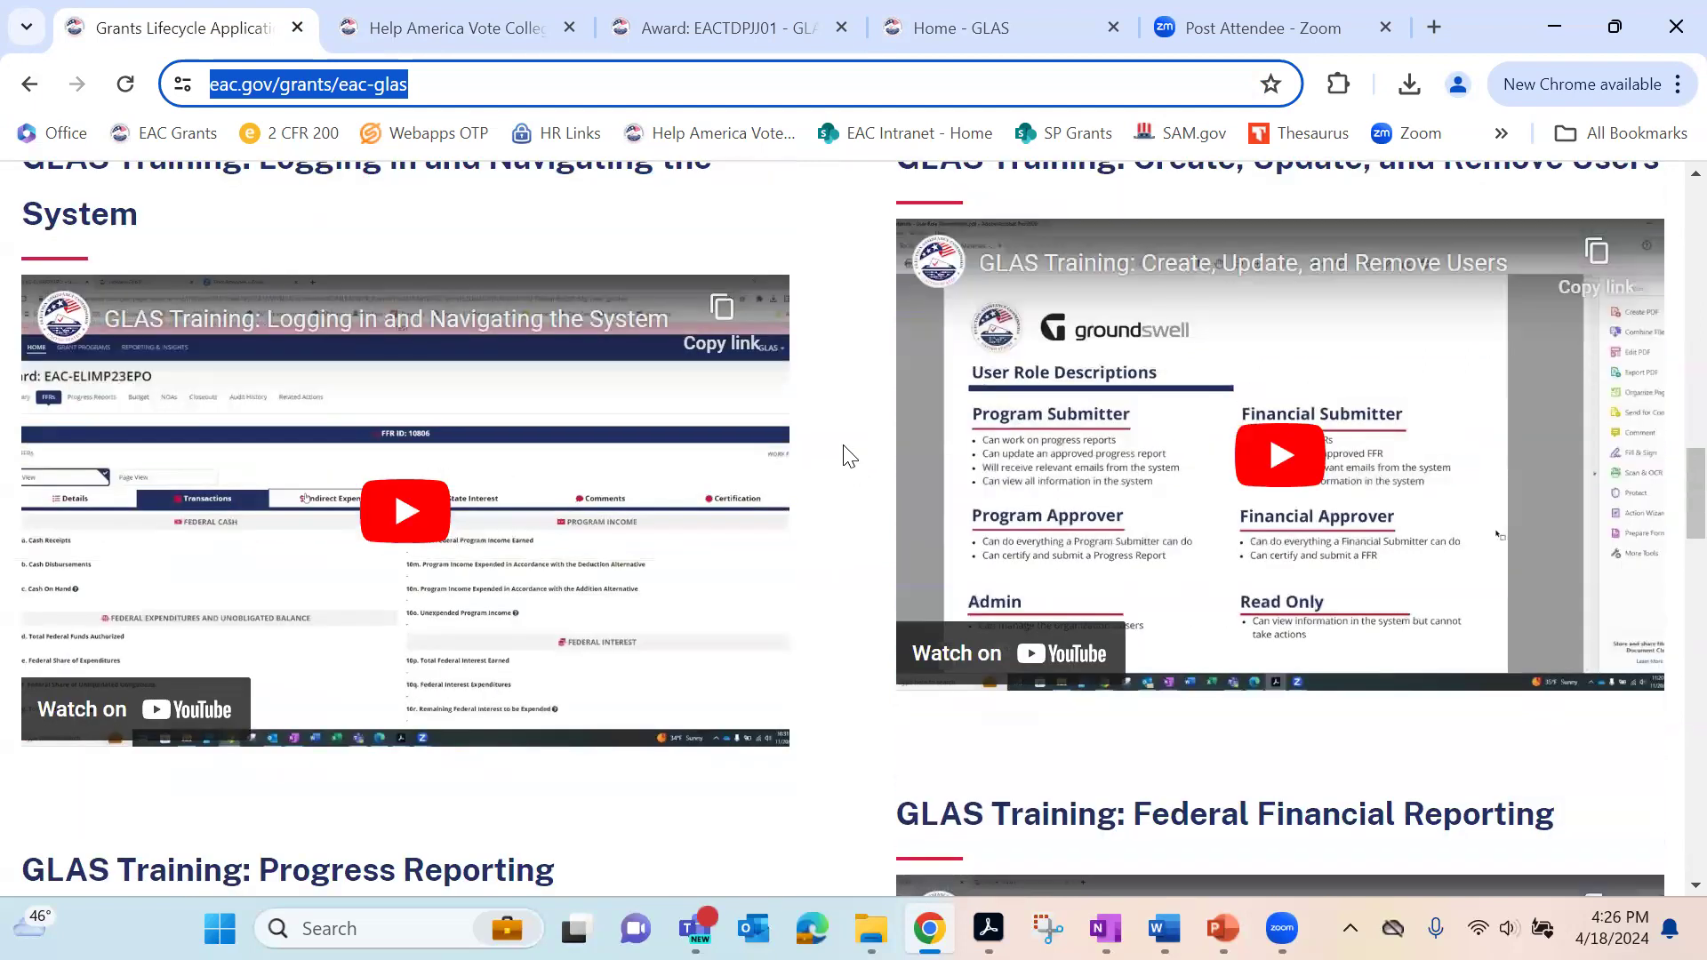
scroll(889, 454, "up", 12)
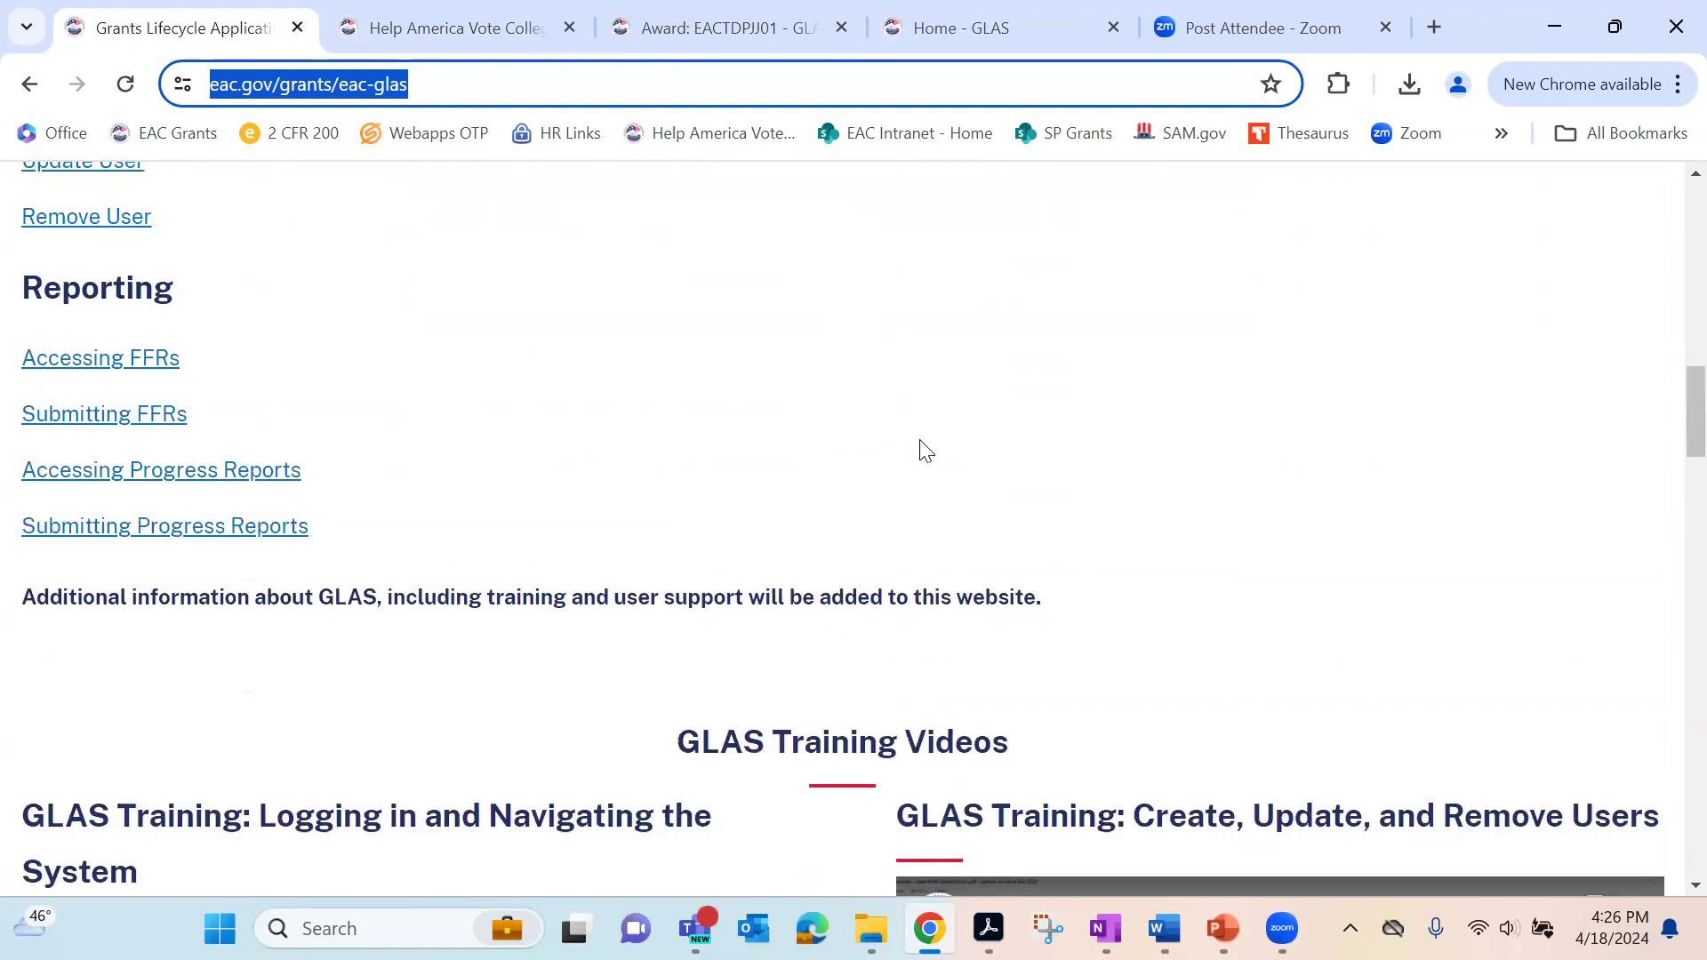
scroll(885, 476, "down", 1)
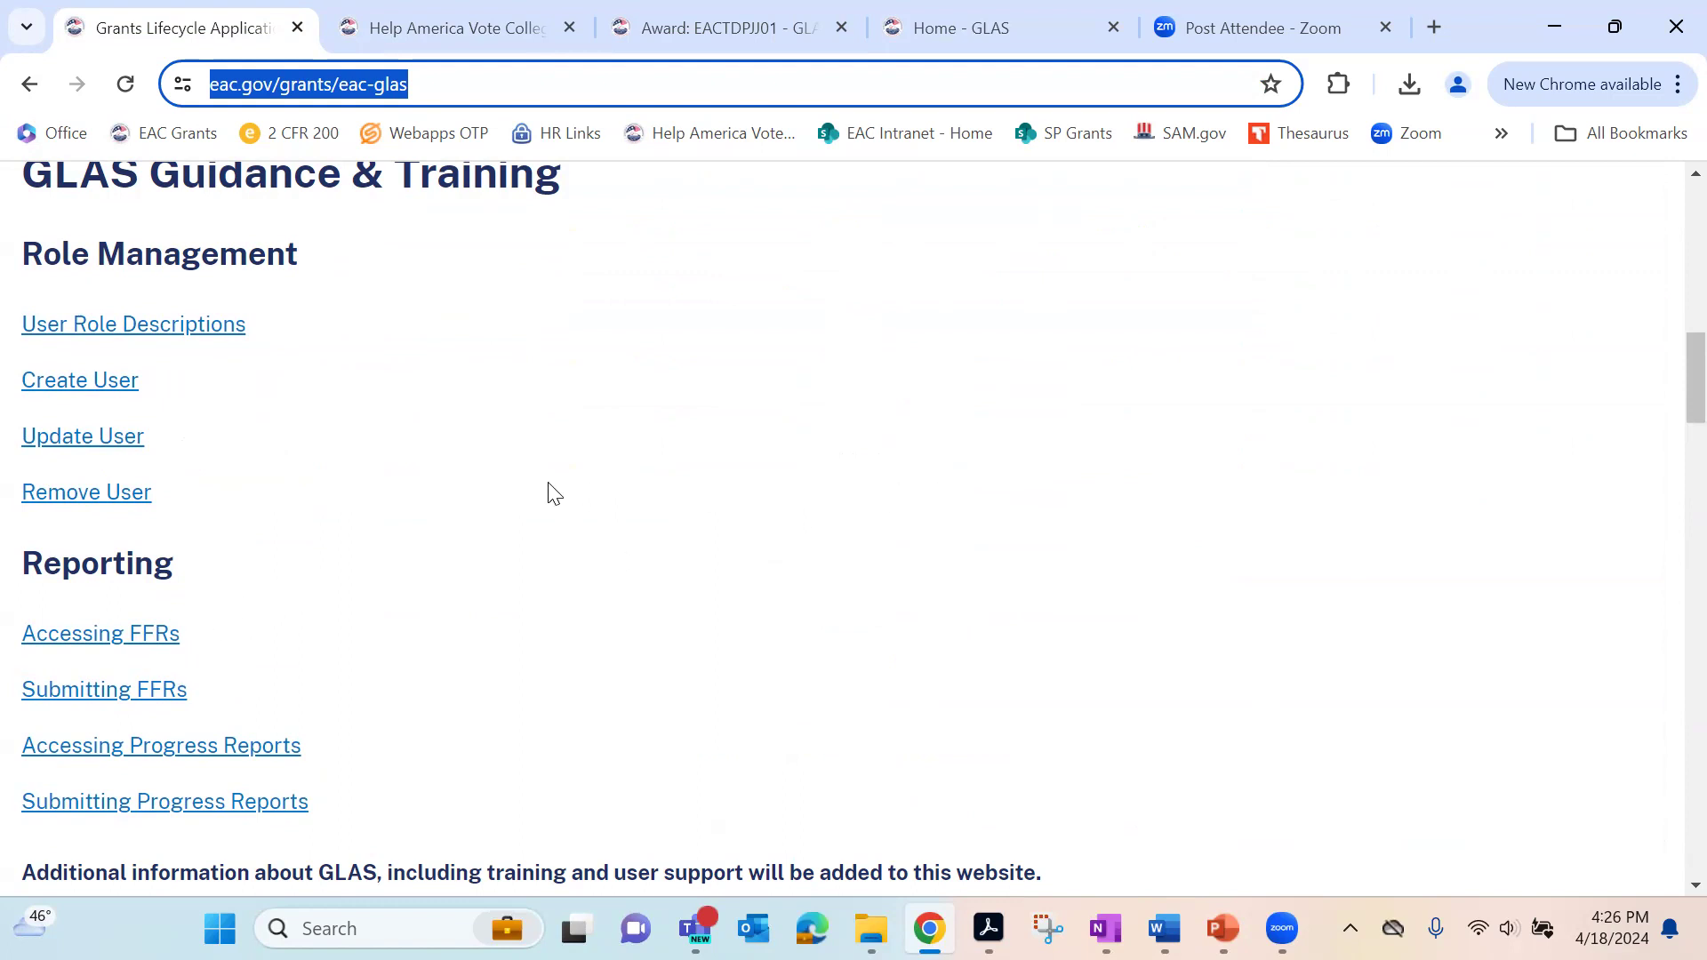
scroll(548, 492, "down", 2)
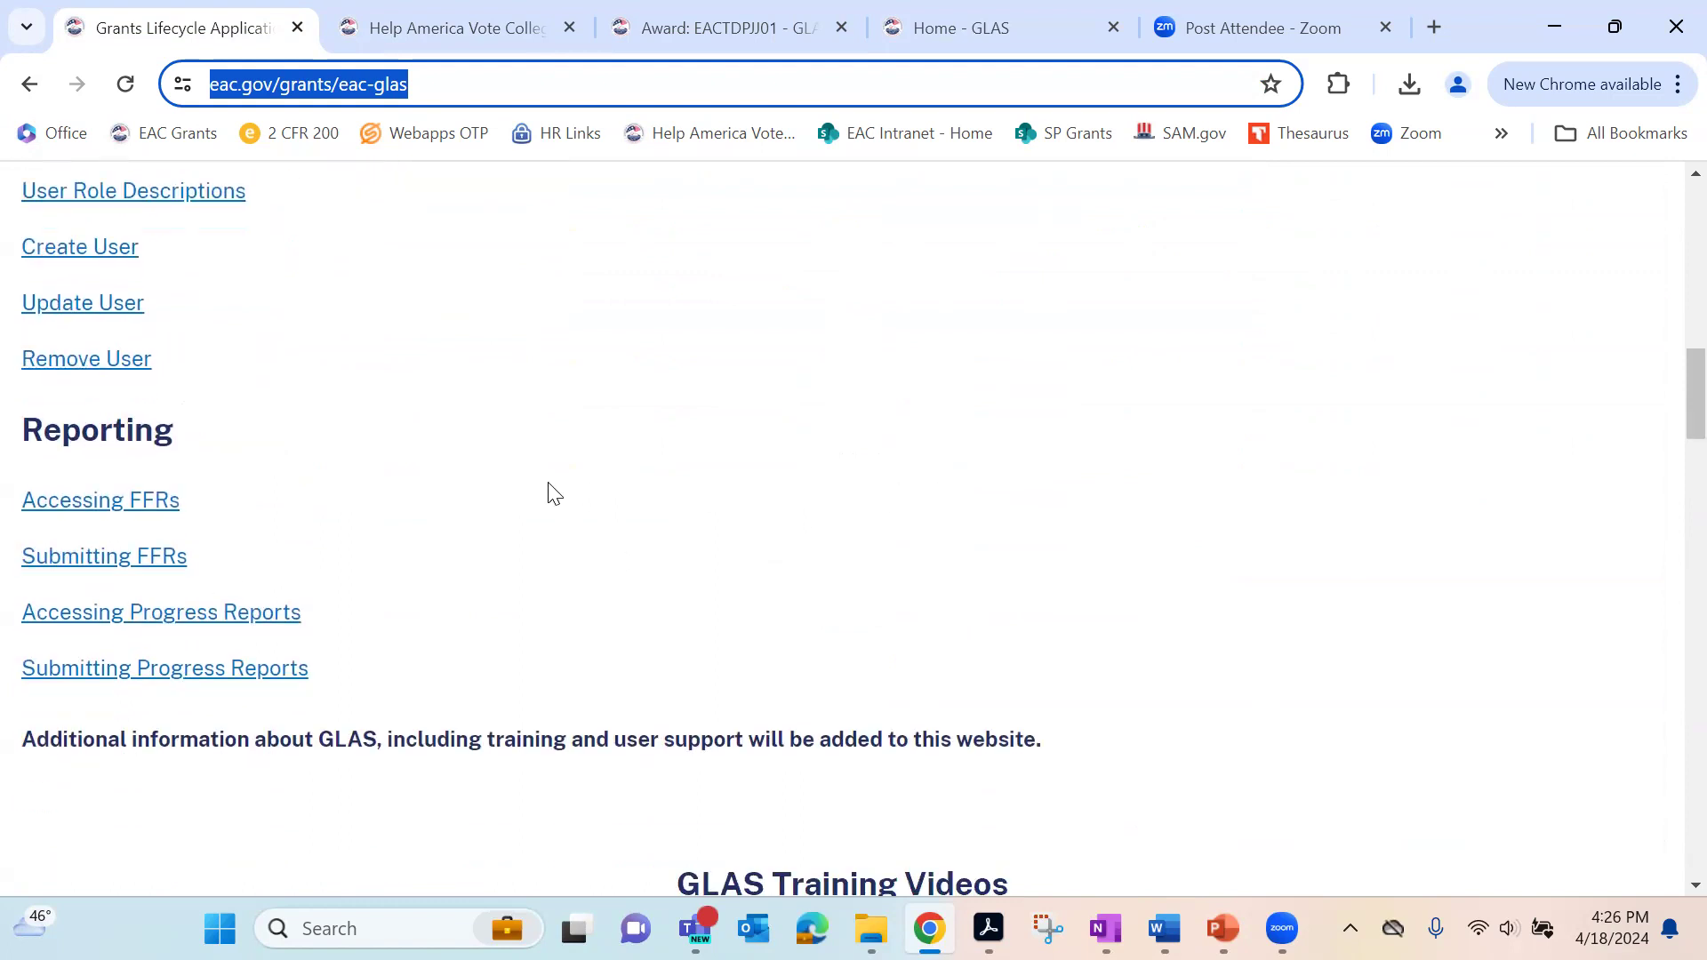
scroll(1147, 471, "up", 2)
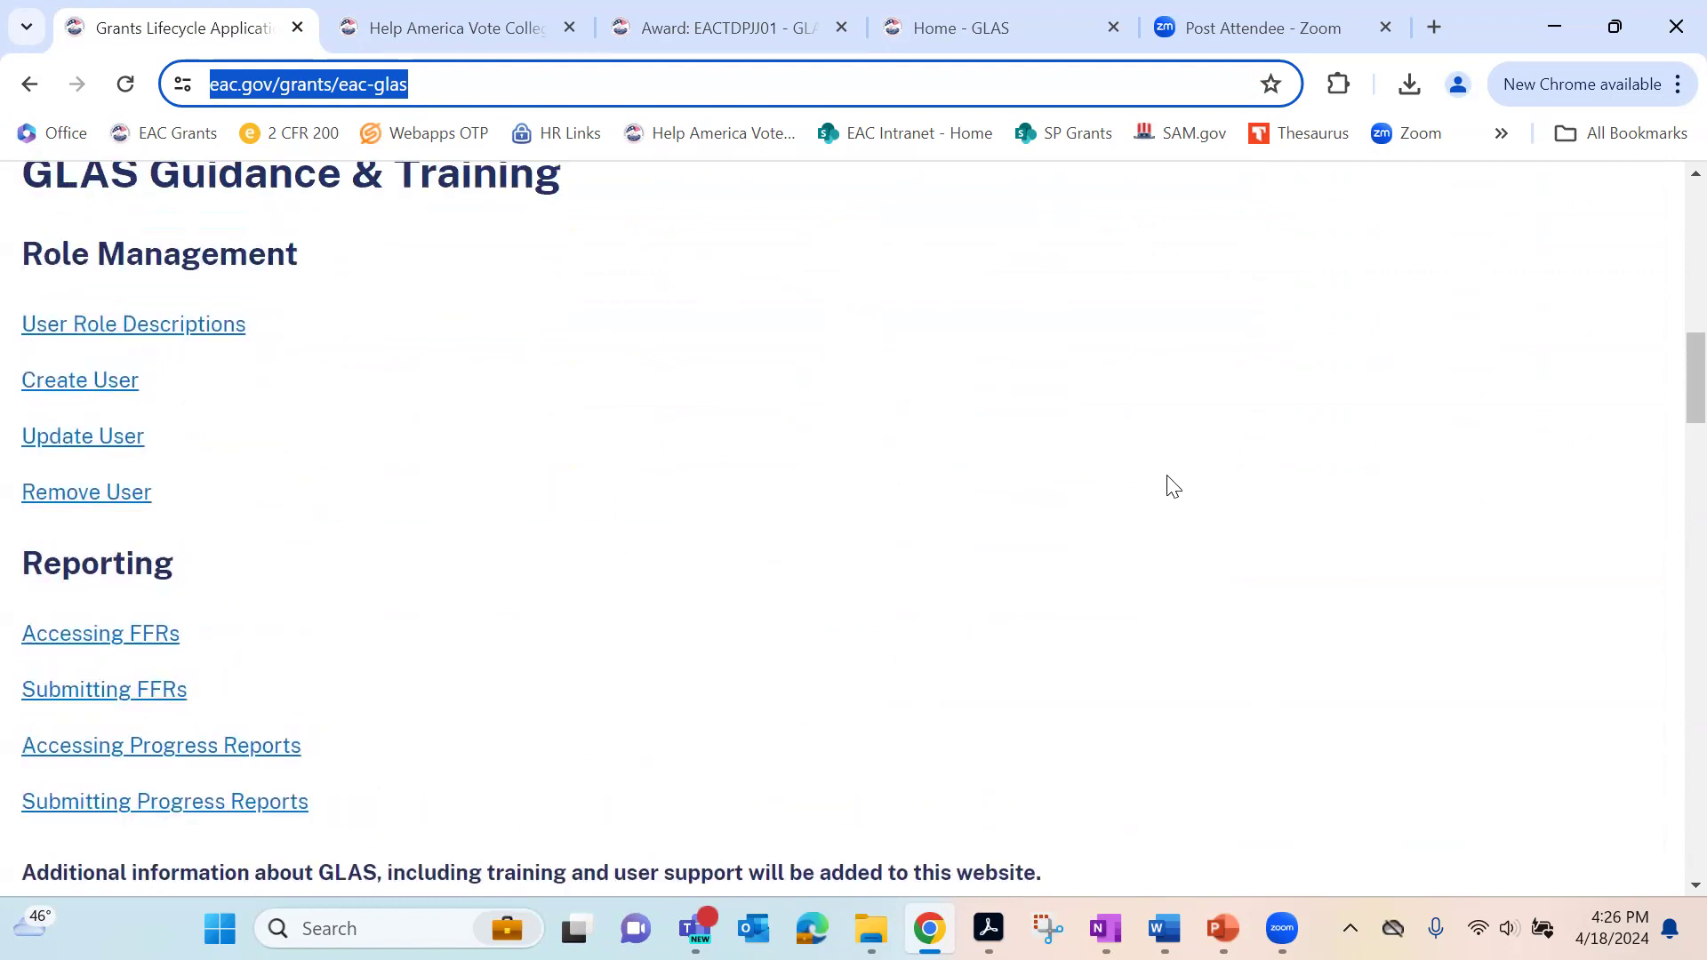
Step: Go to the GLAS test site's home page and list the FFRs under To-Dos
left_click(1025, 15)
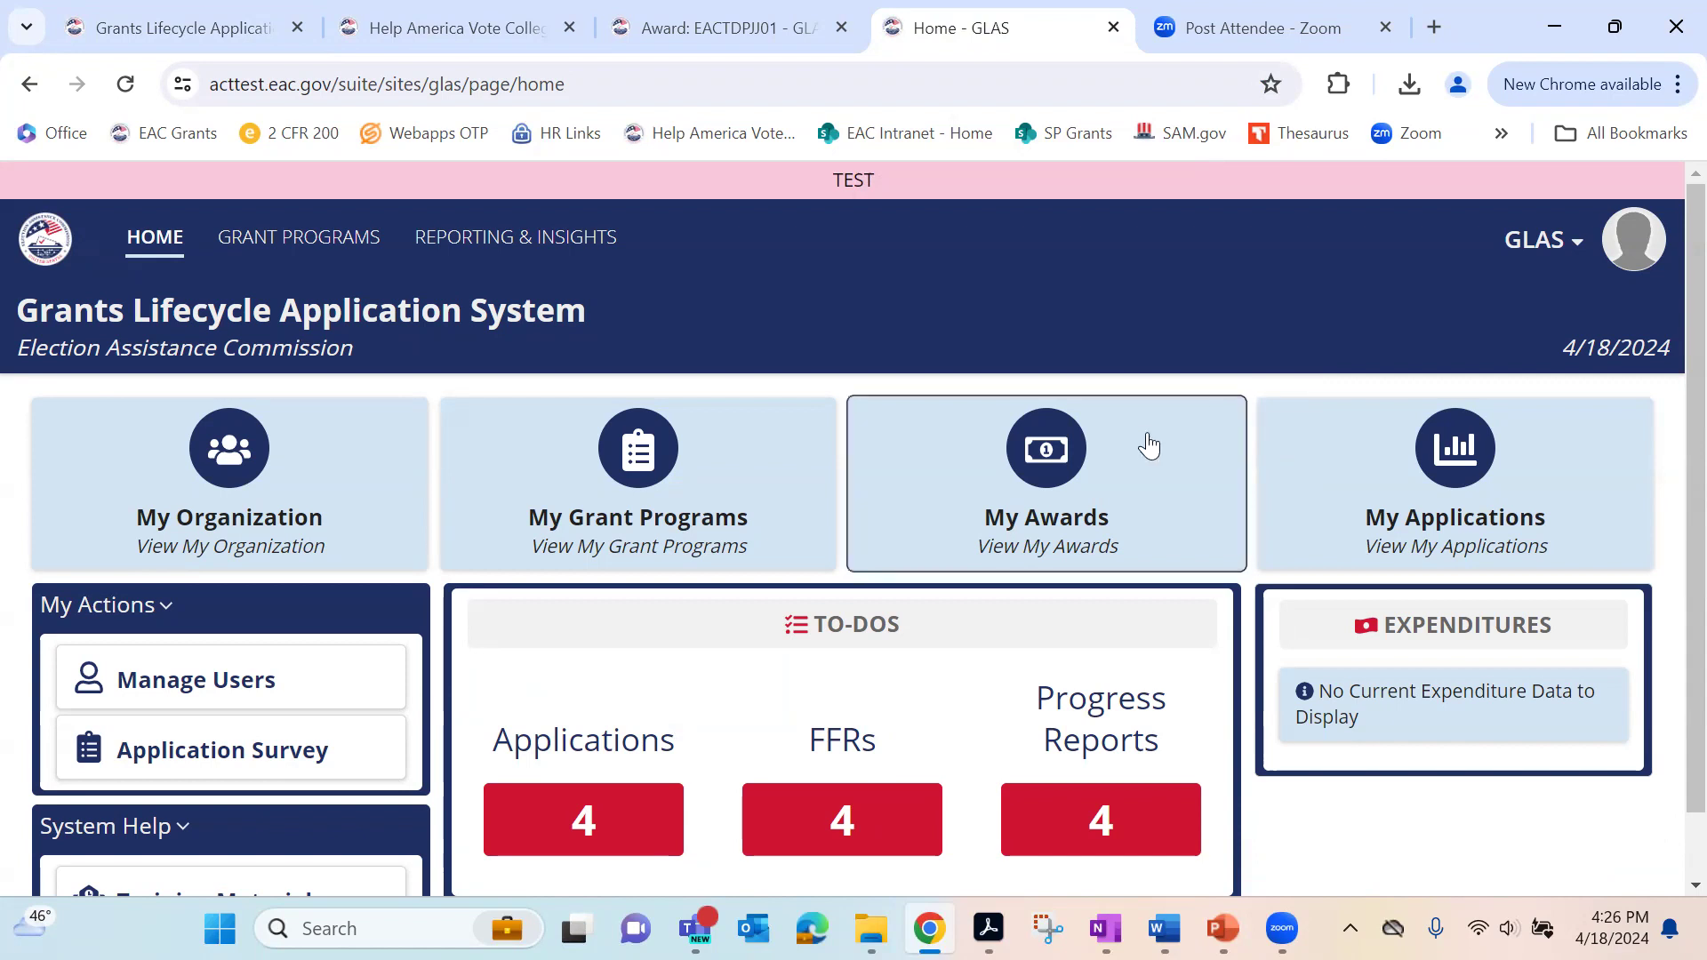
scroll(840, 668, "down", 1)
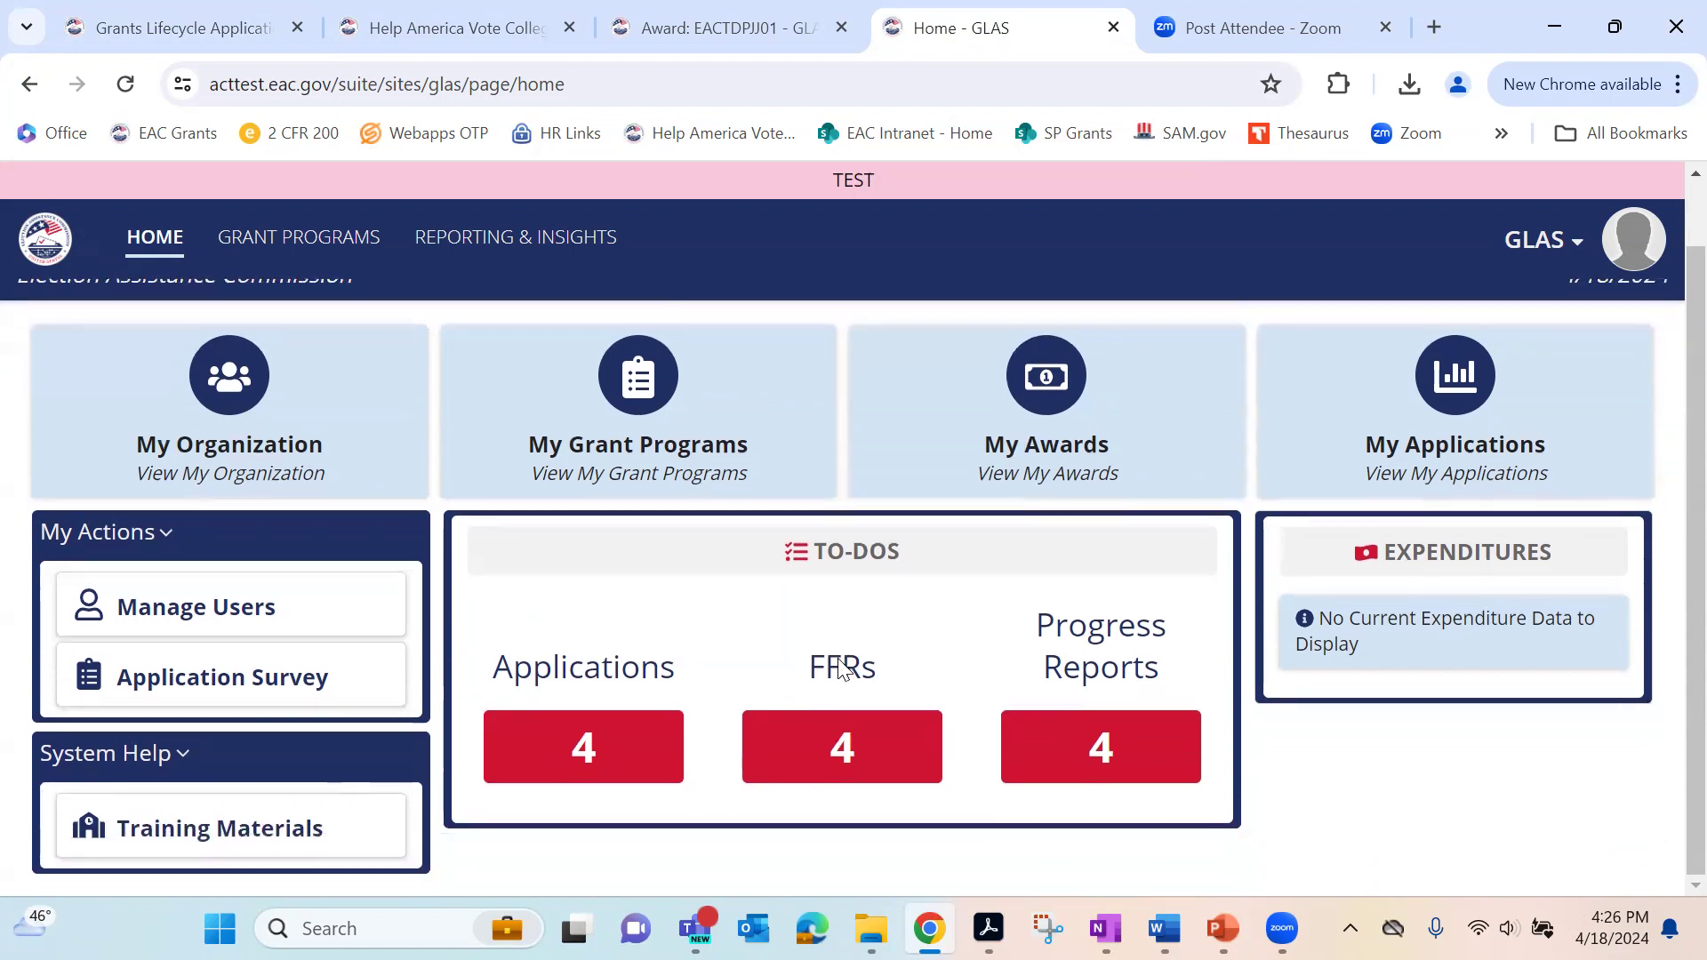
left_click(860, 720)
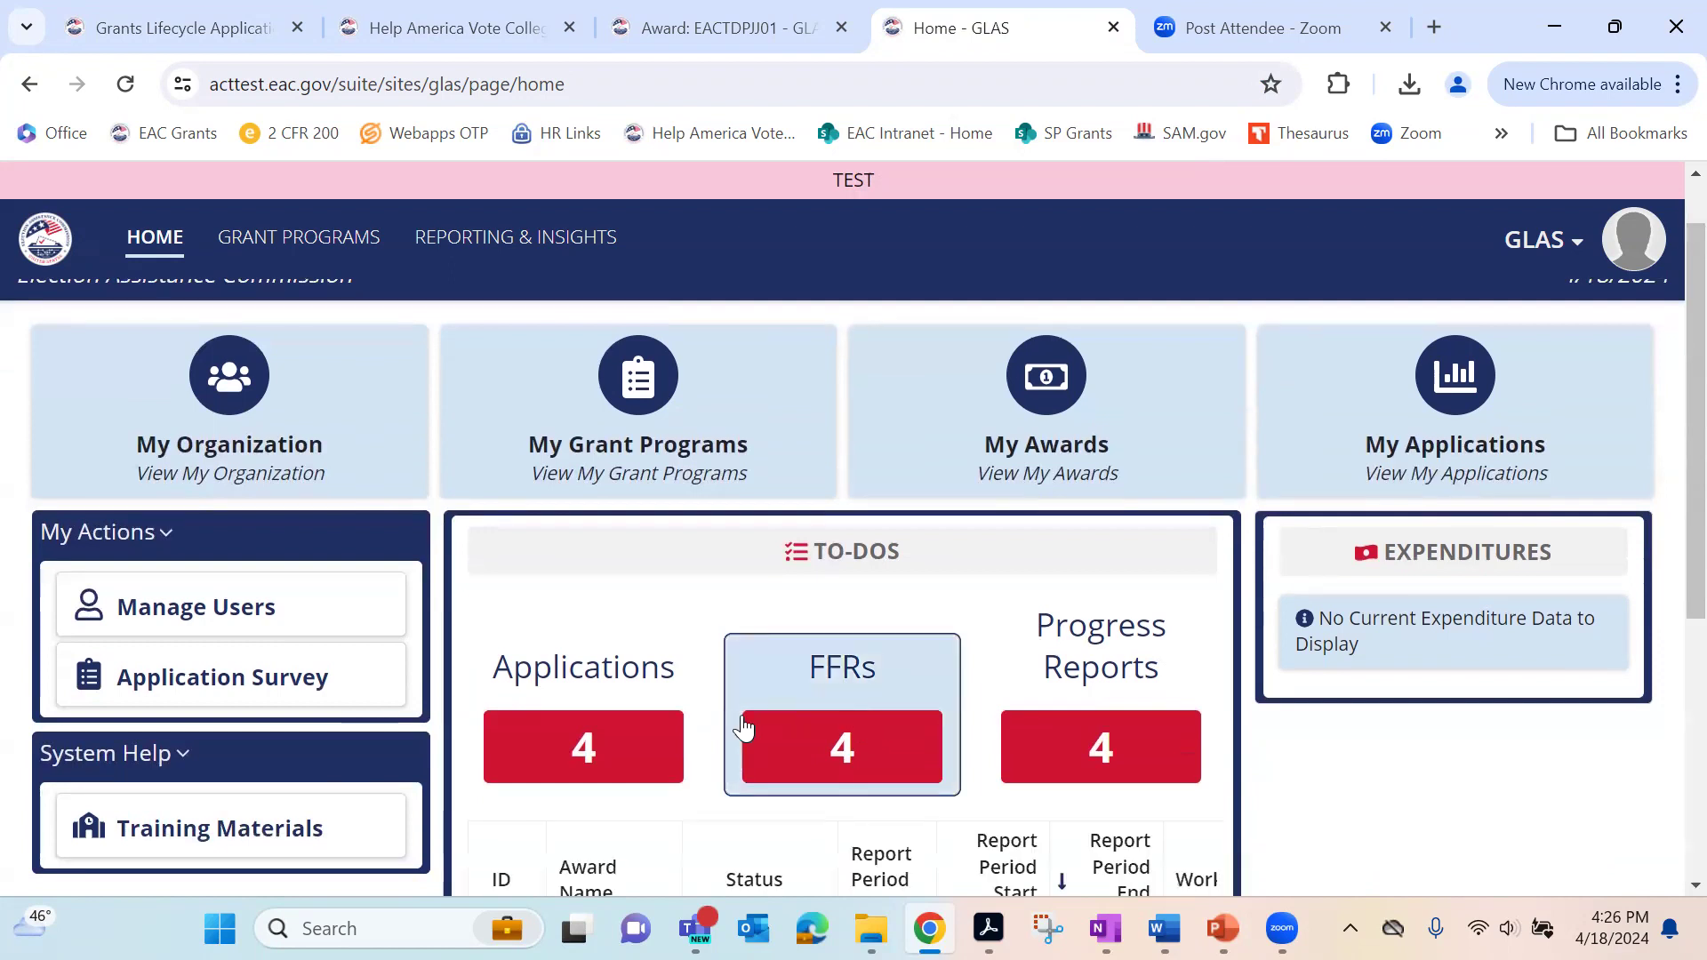
scroll(747, 716, "down", 5)
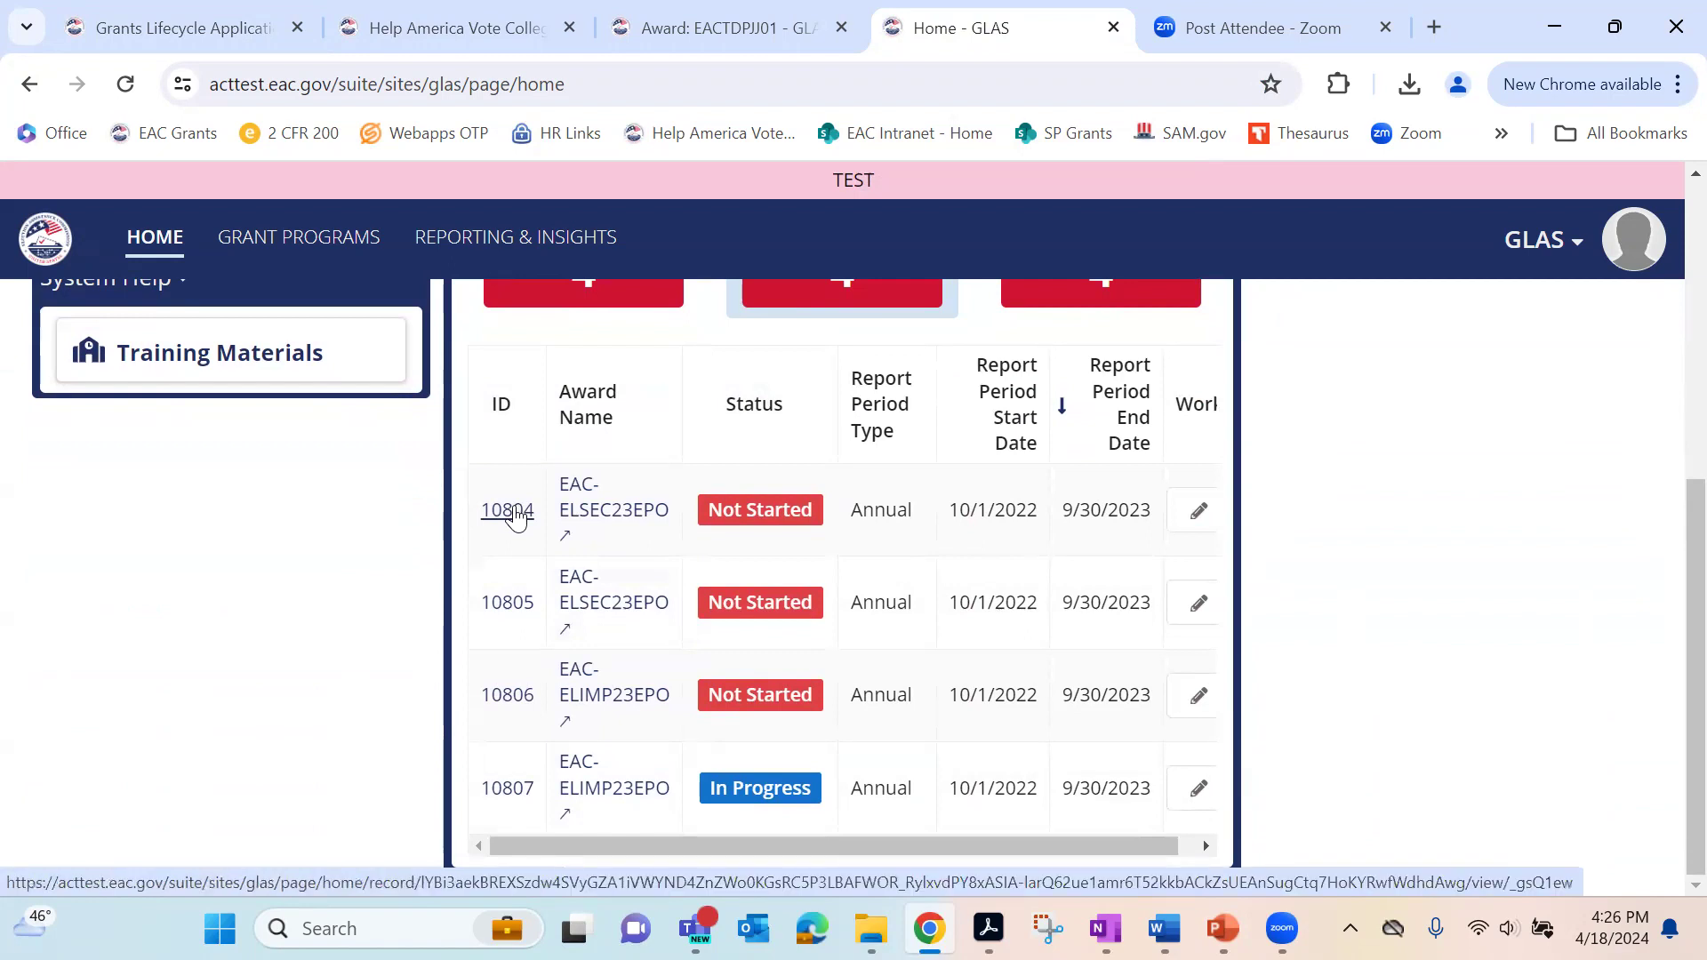
scroll(516, 519, "up", 6)
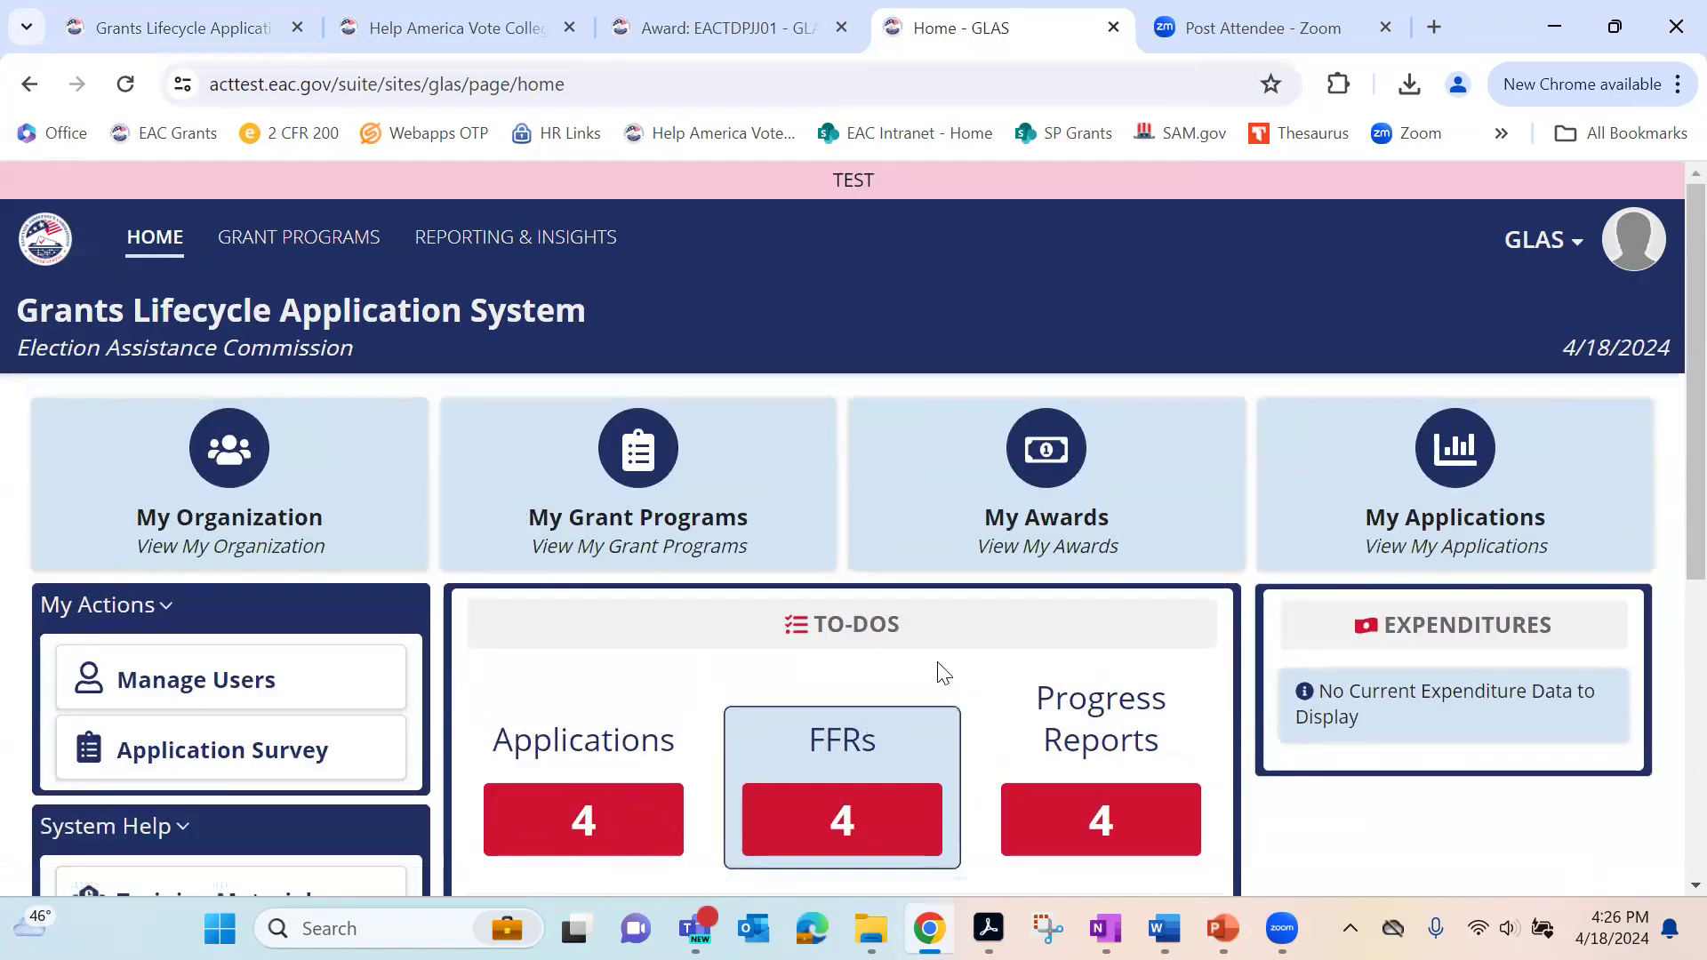
Step: Open award EAC-ELIMP23EPO from My Awards and show its FFRs
left_click(1027, 498)
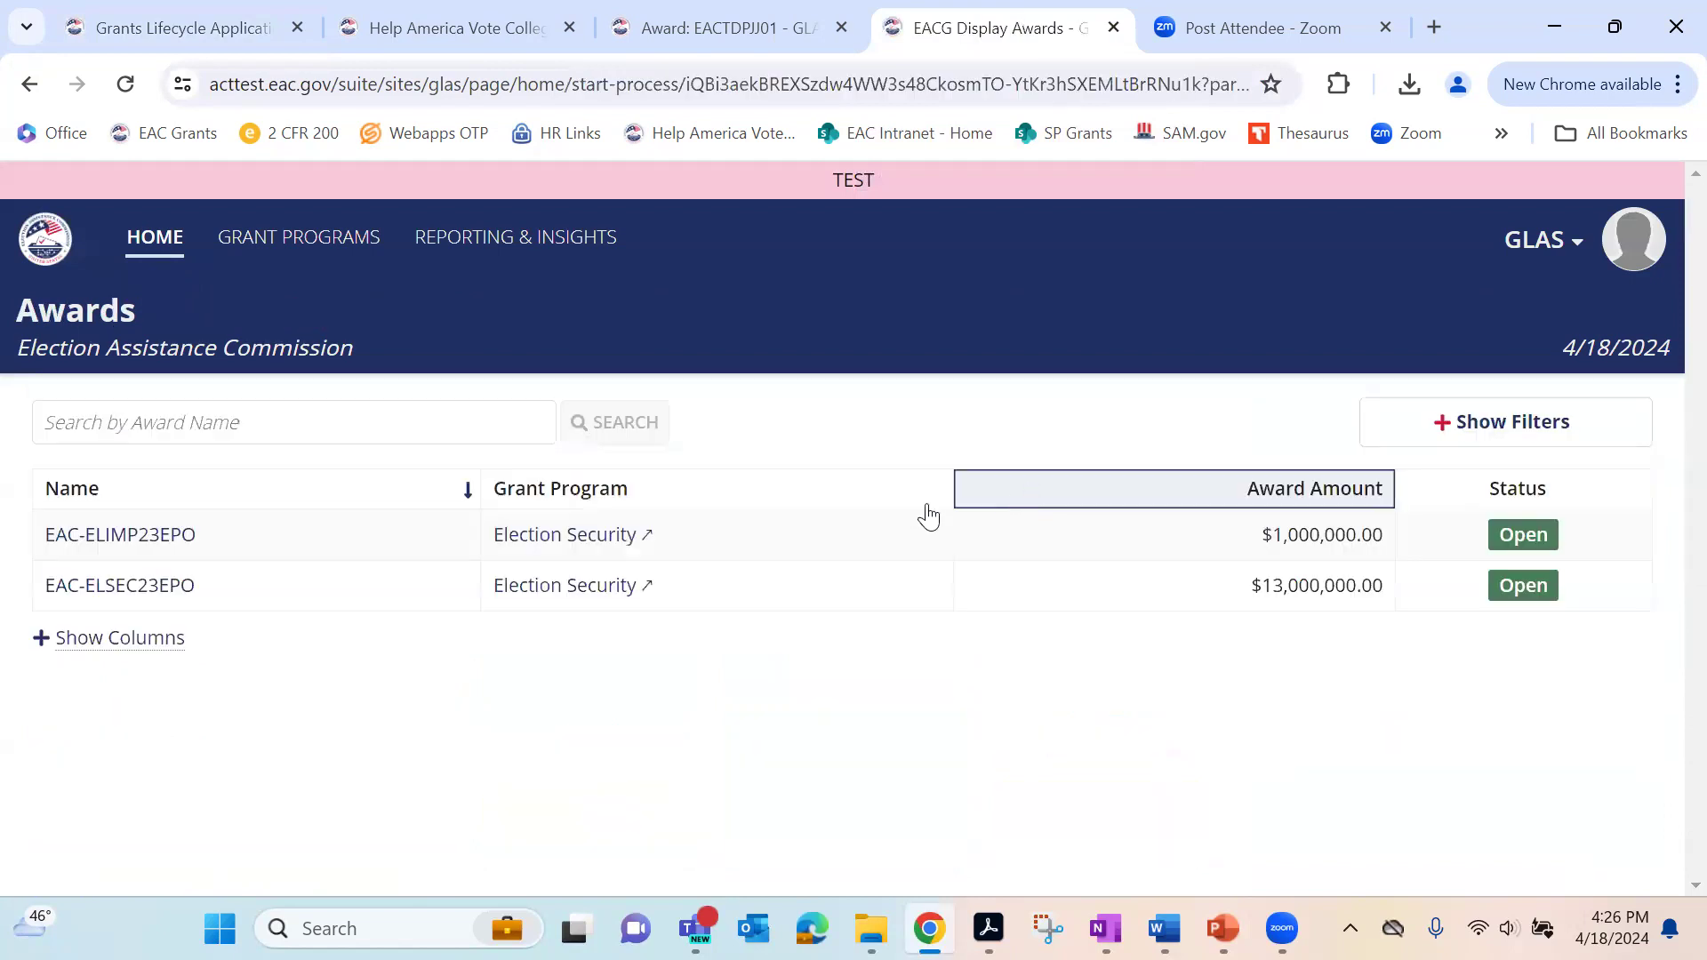
left_click(135, 544)
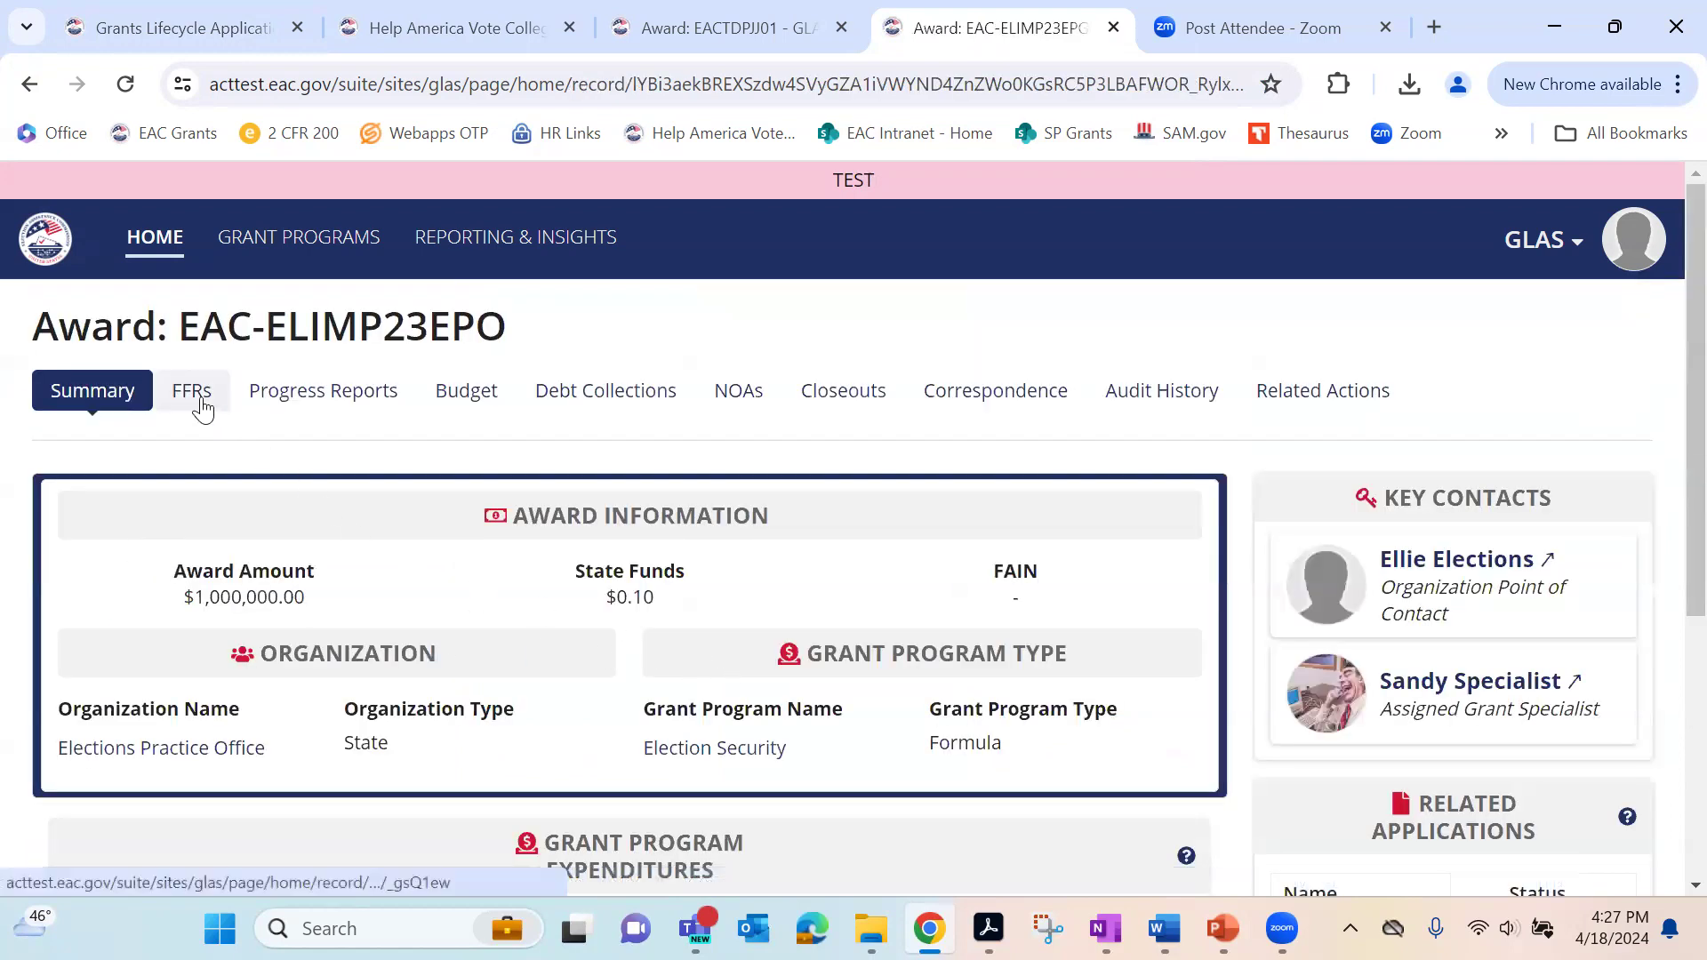
left_click(203, 407)
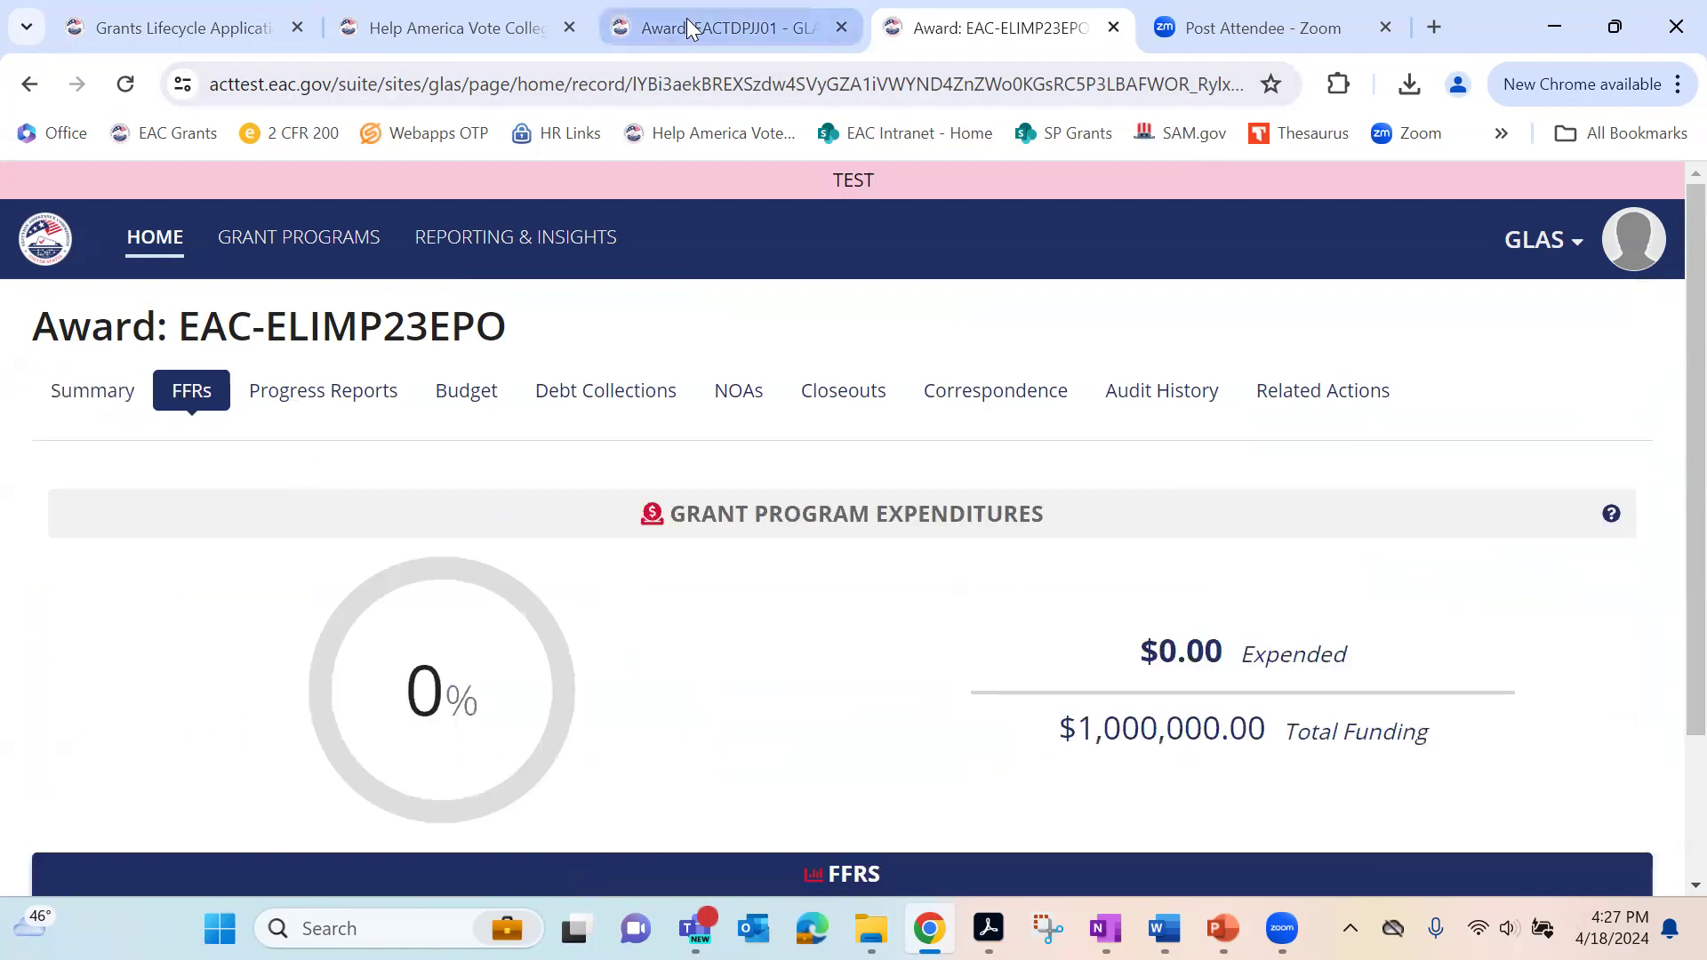
Step: Return to award EACTDPJJ01 and open FFR 11165 to view its reporting period and organization details
left_click(686, 26)
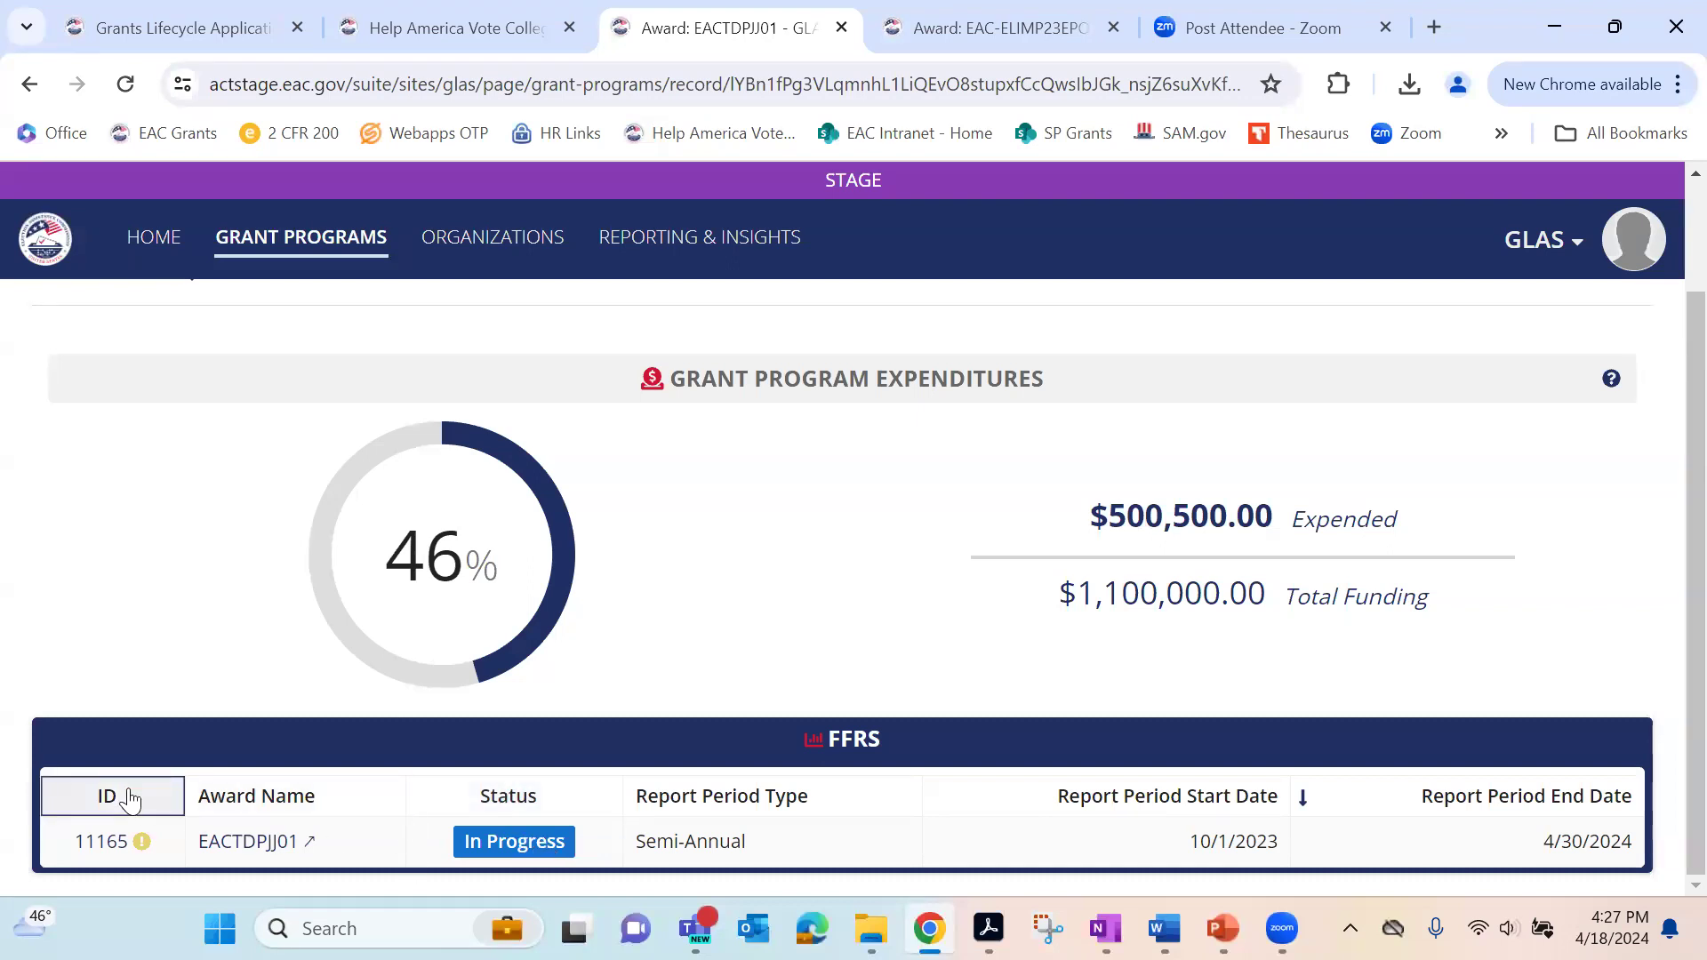
left_click(101, 843)
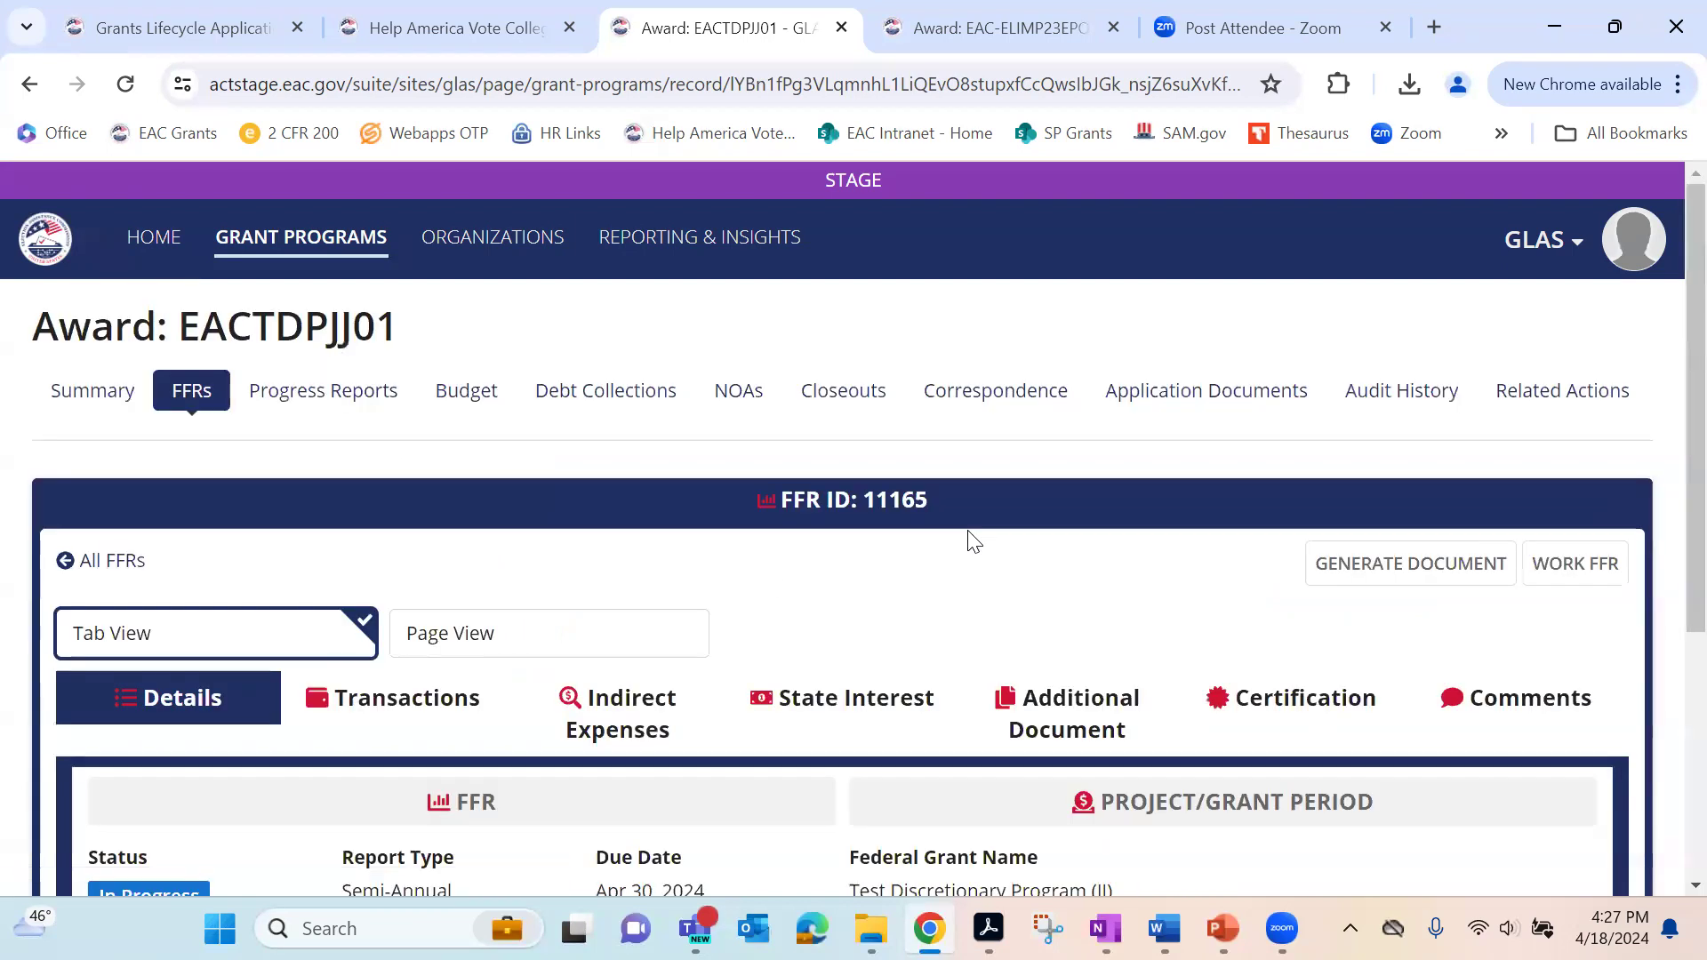
scroll(921, 561, "down", 3)
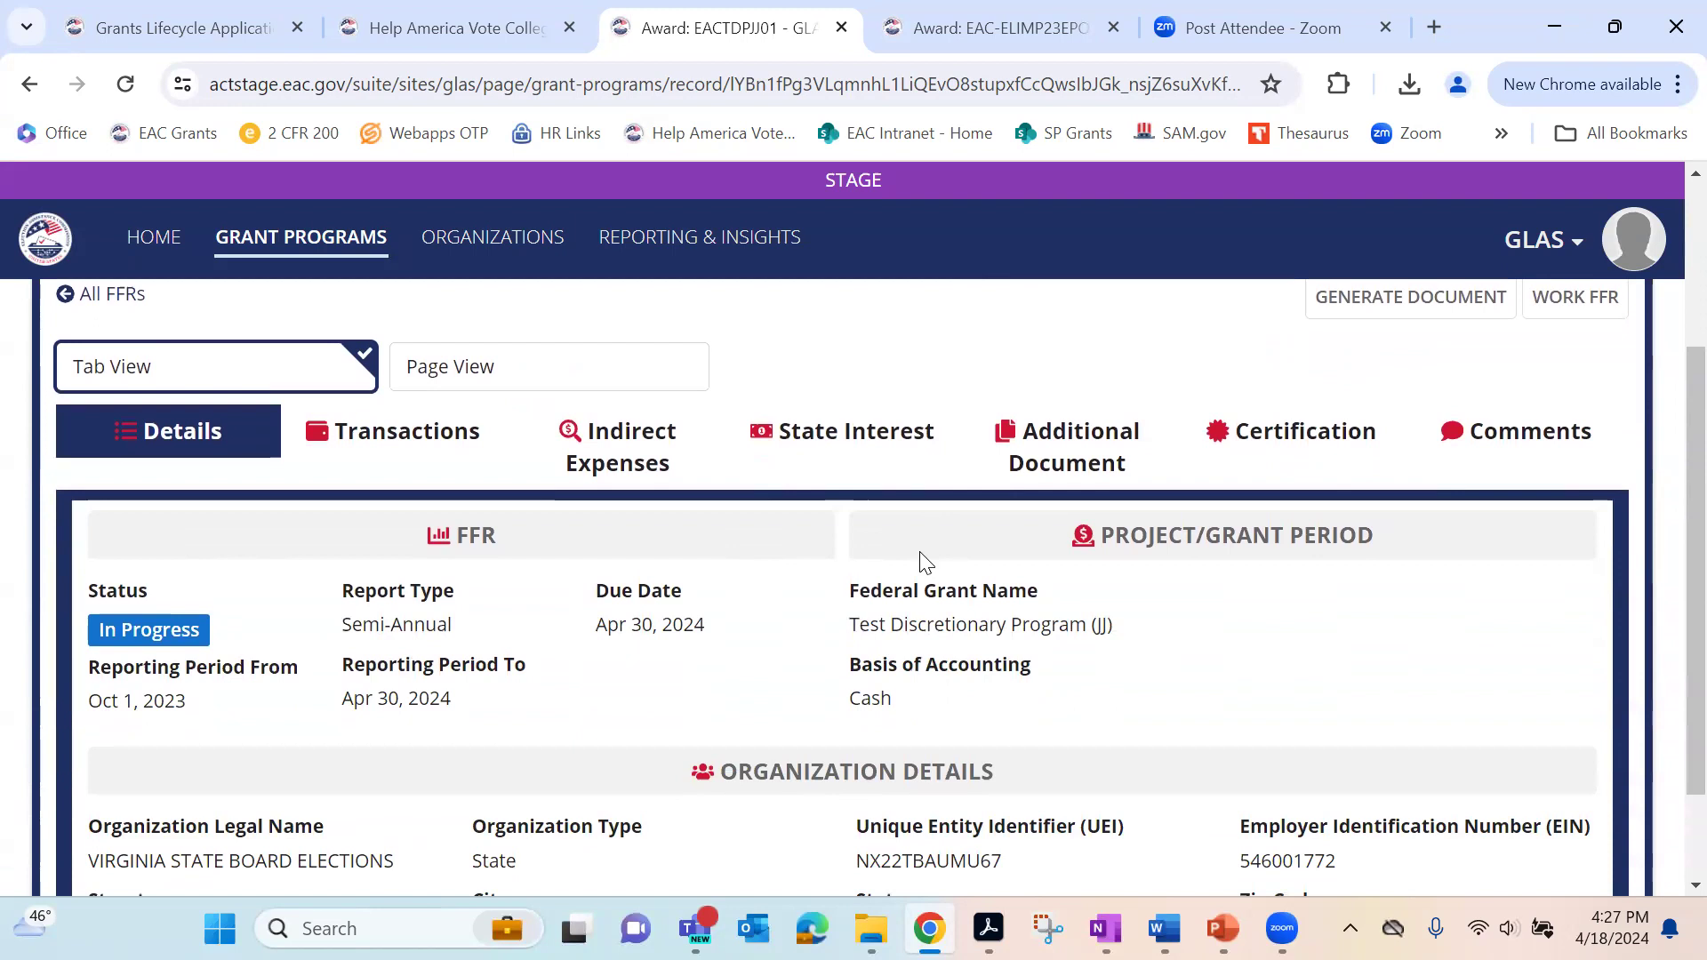
Step: Switch to Adobe Acrobat and read the Federal Financial Report instructions from Report Submissions through the cover information line items
mouse_move(974, 912)
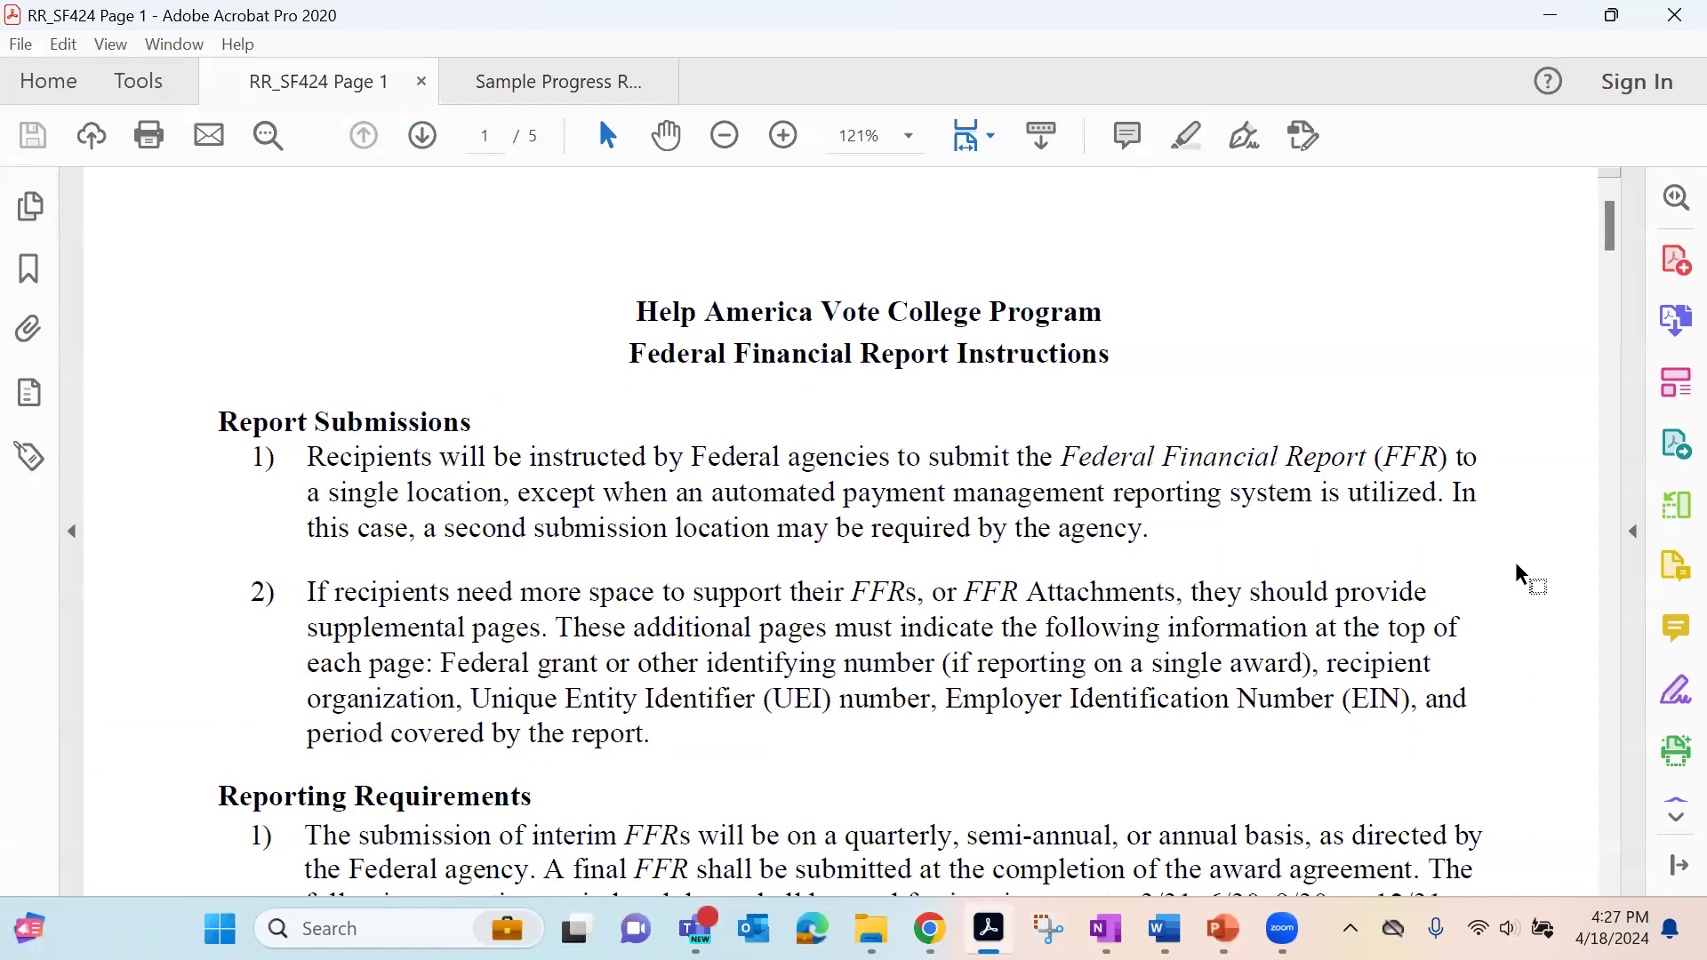
scroll(1515, 567, "down", 5)
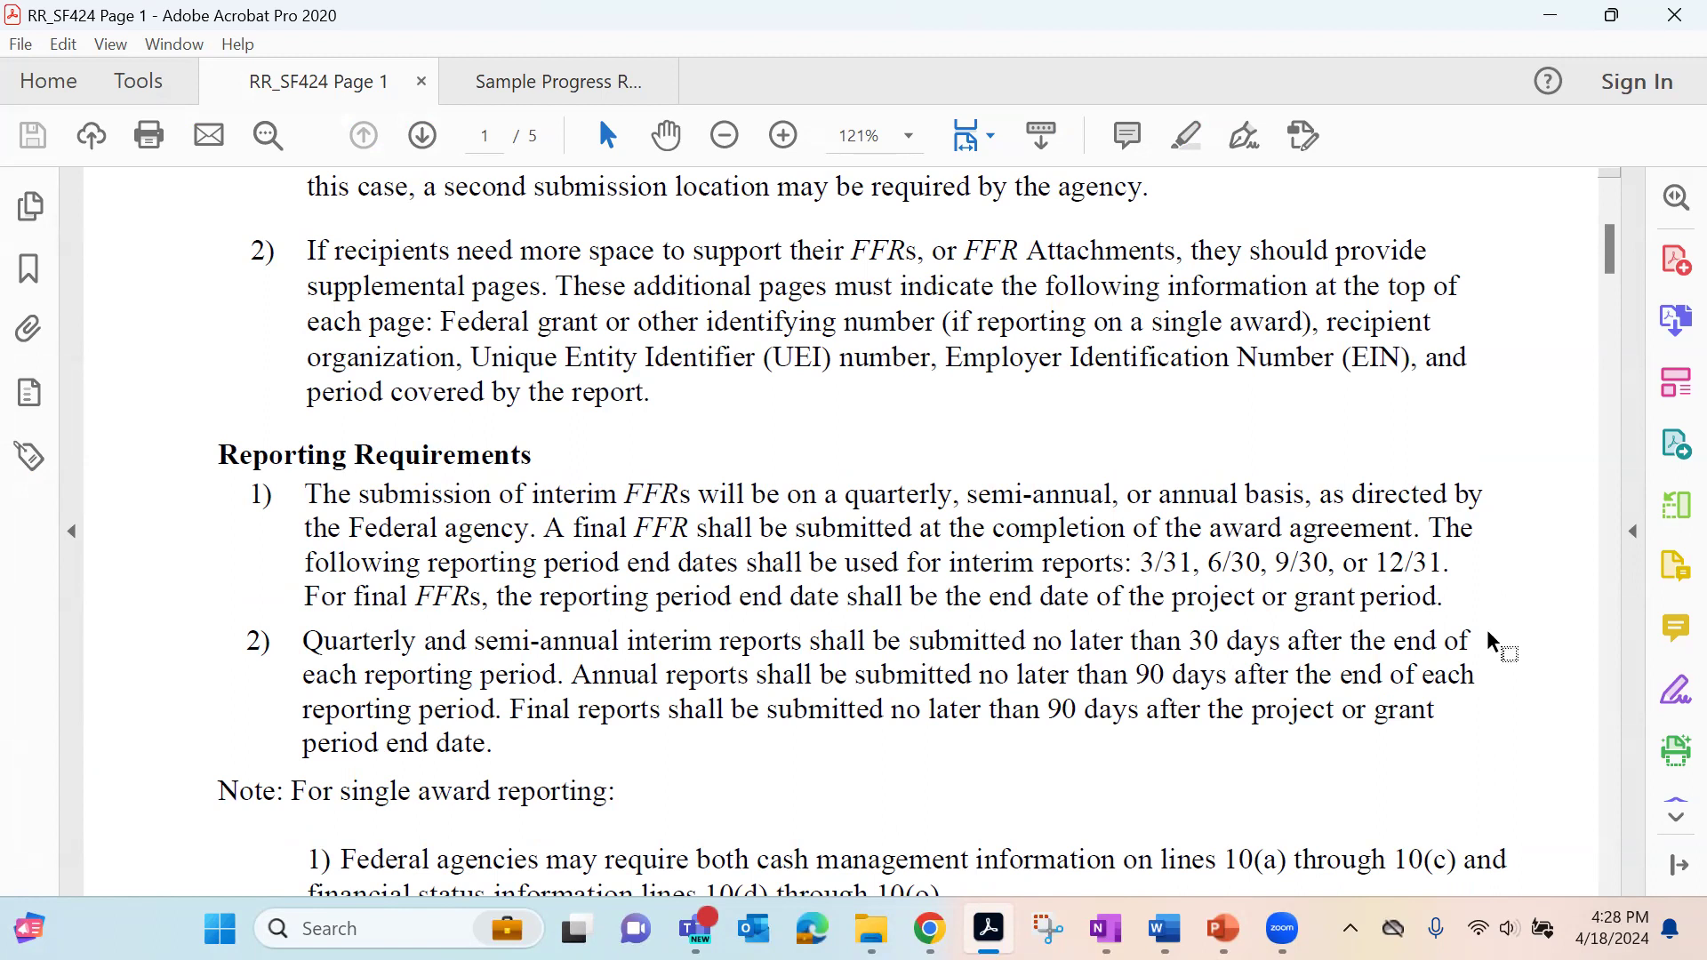
scroll(1491, 642, "down", 5)
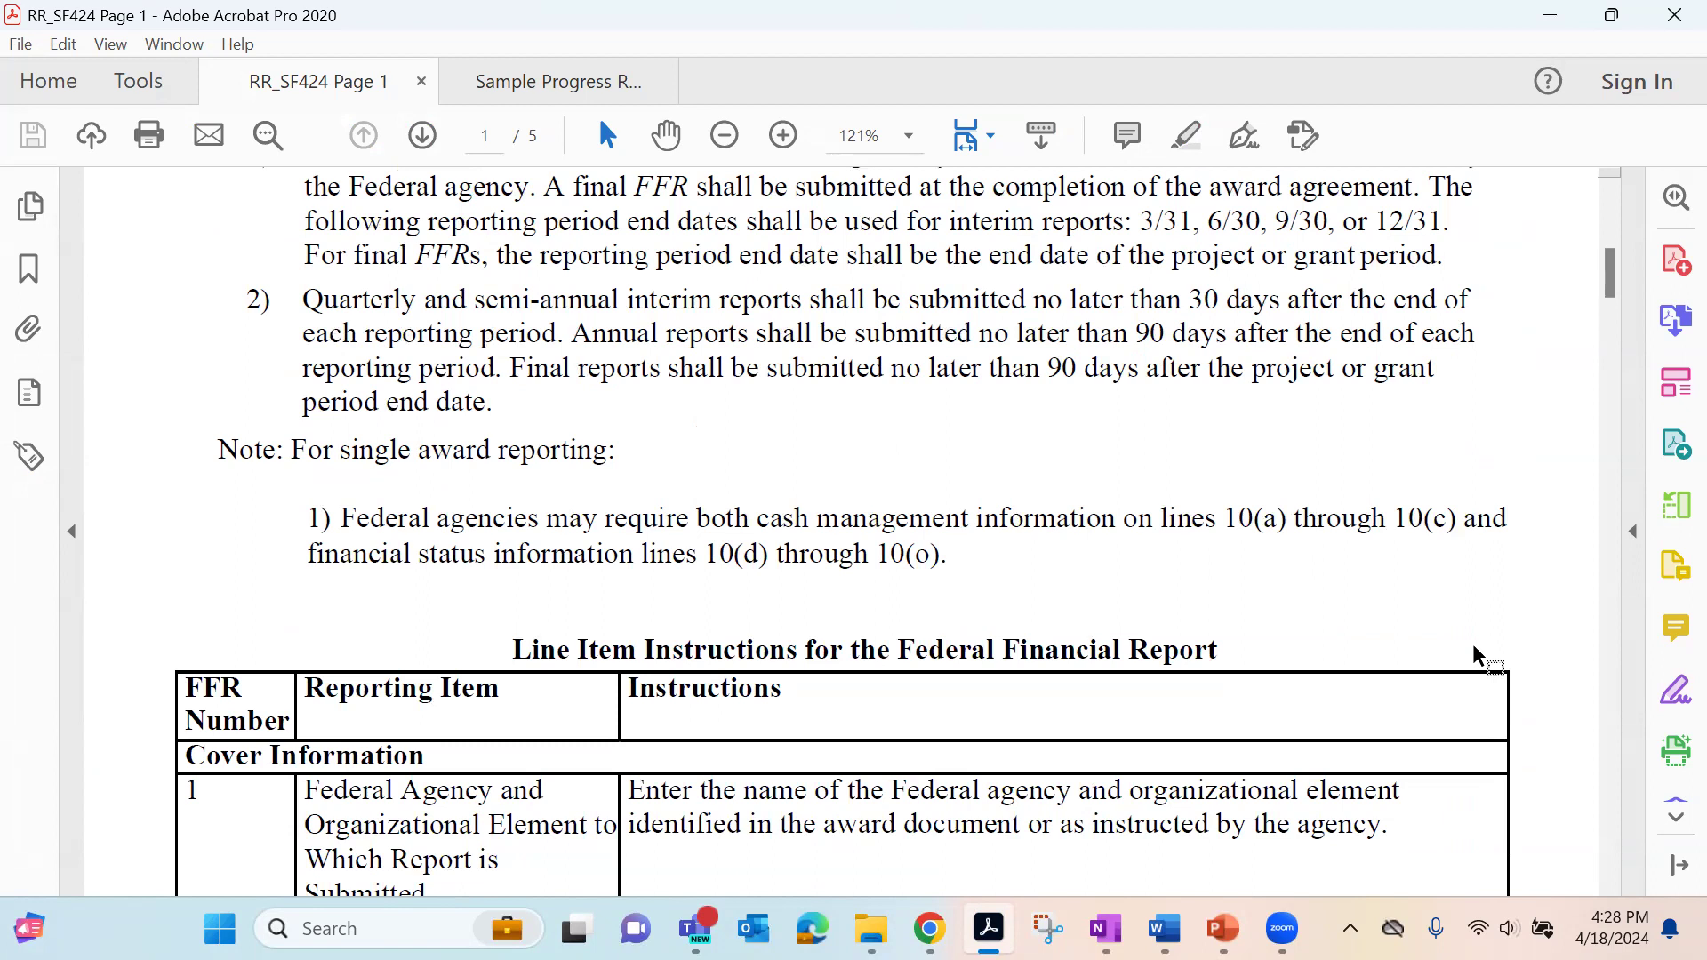
scroll(1476, 658, "down", 5)
scroll(1473, 644, "down", 4)
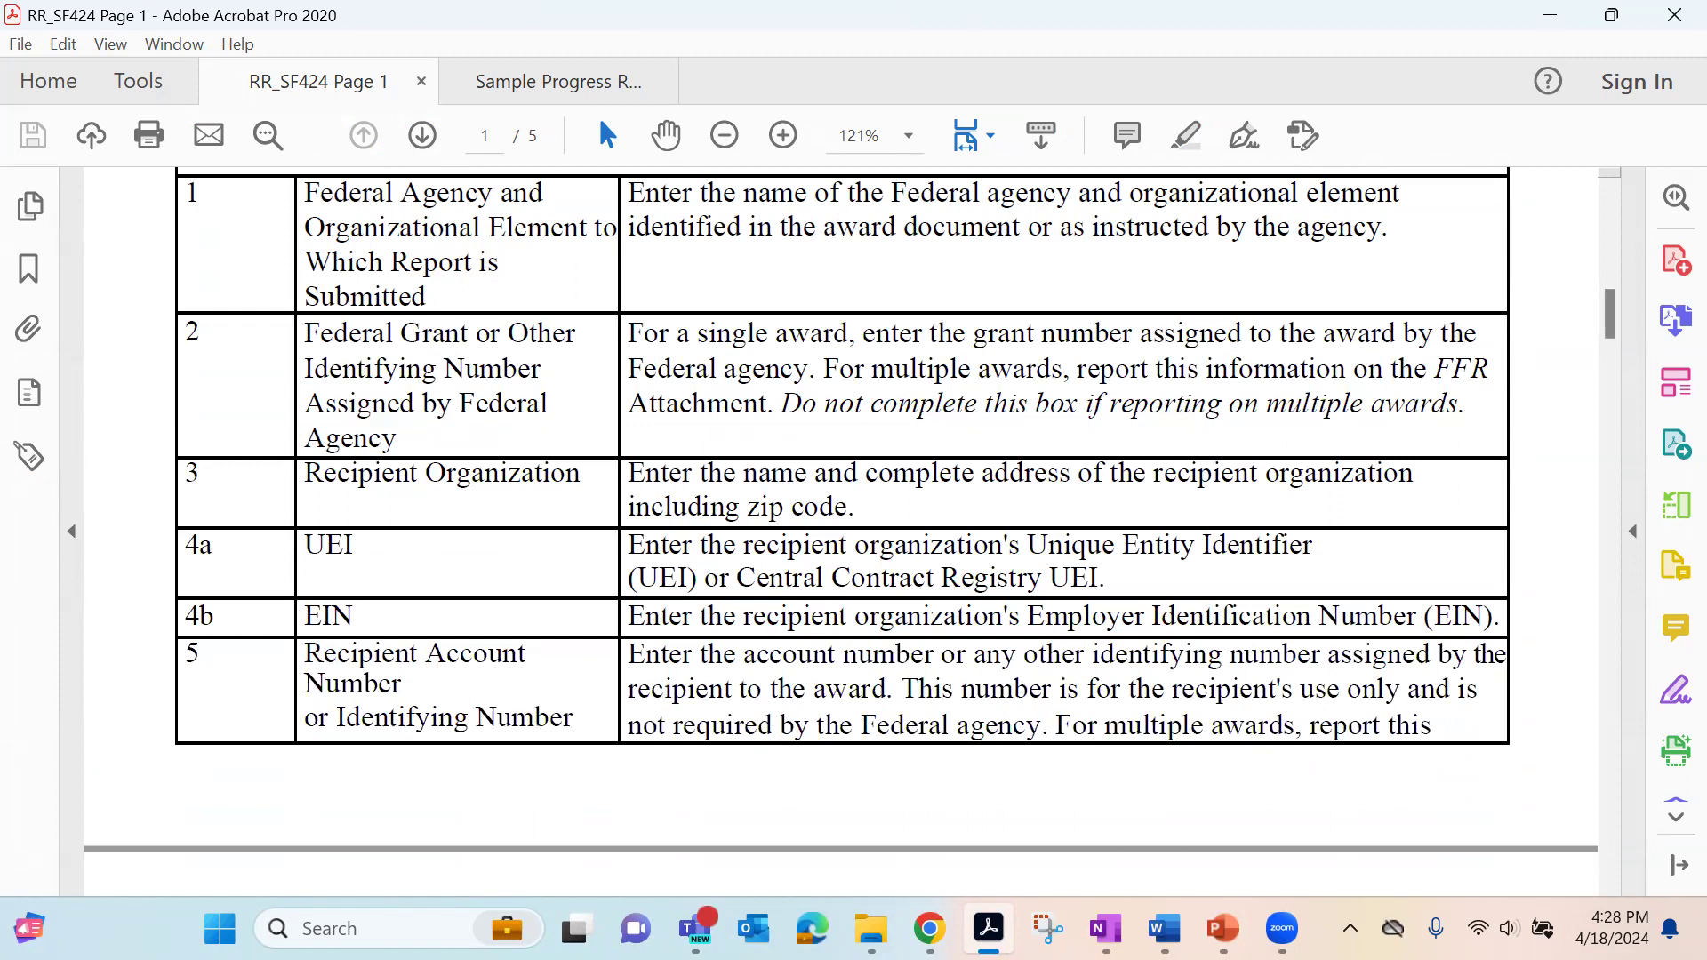
Step: Switch back to Chrome, display FFR 11165 as a single page and review all its sections
left_click(929, 928)
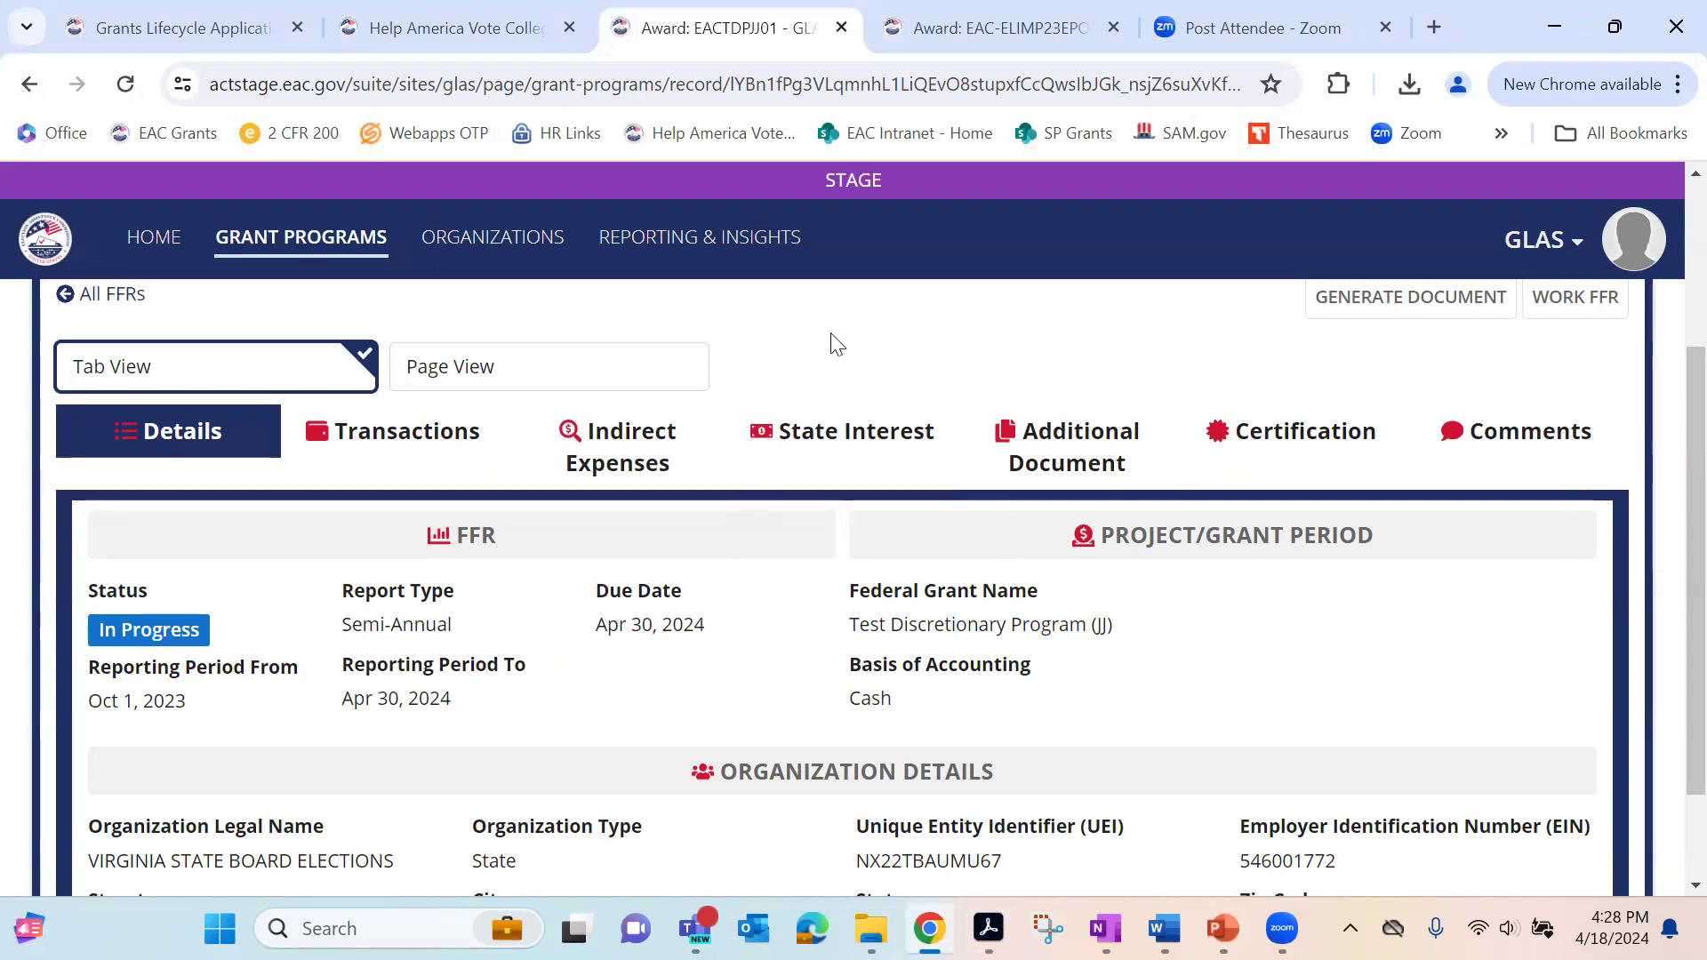
left_click(528, 371)
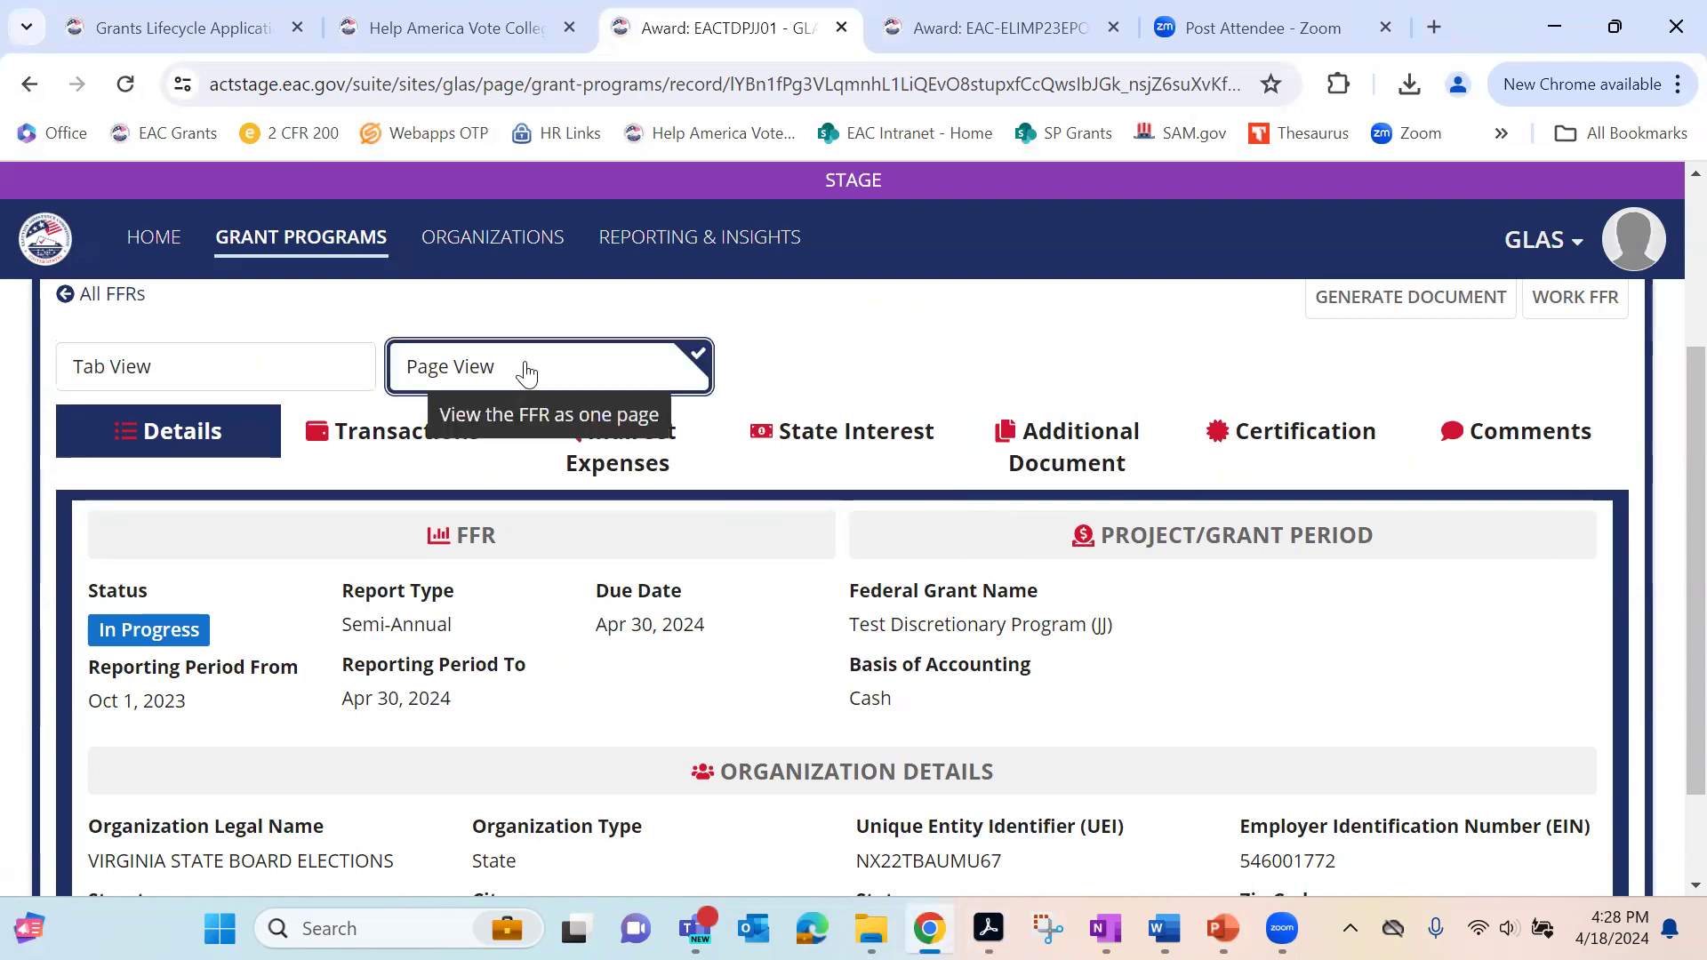
scroll(1187, 516, "down", 5)
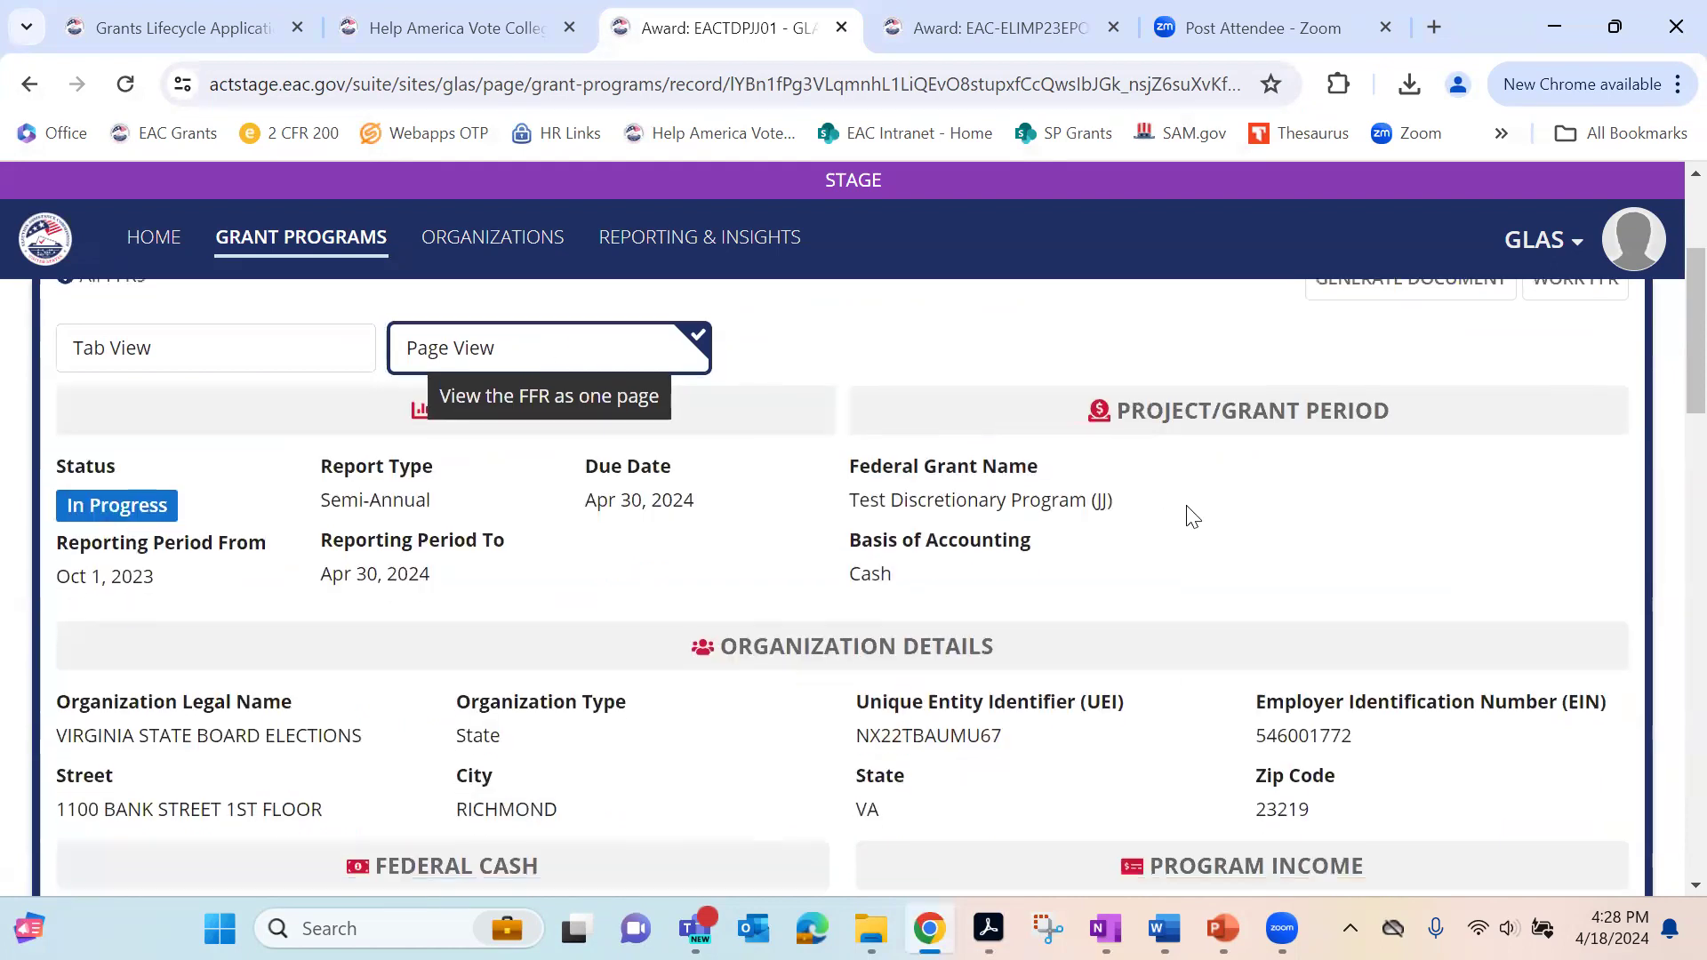
scroll(1178, 532, "down", 12)
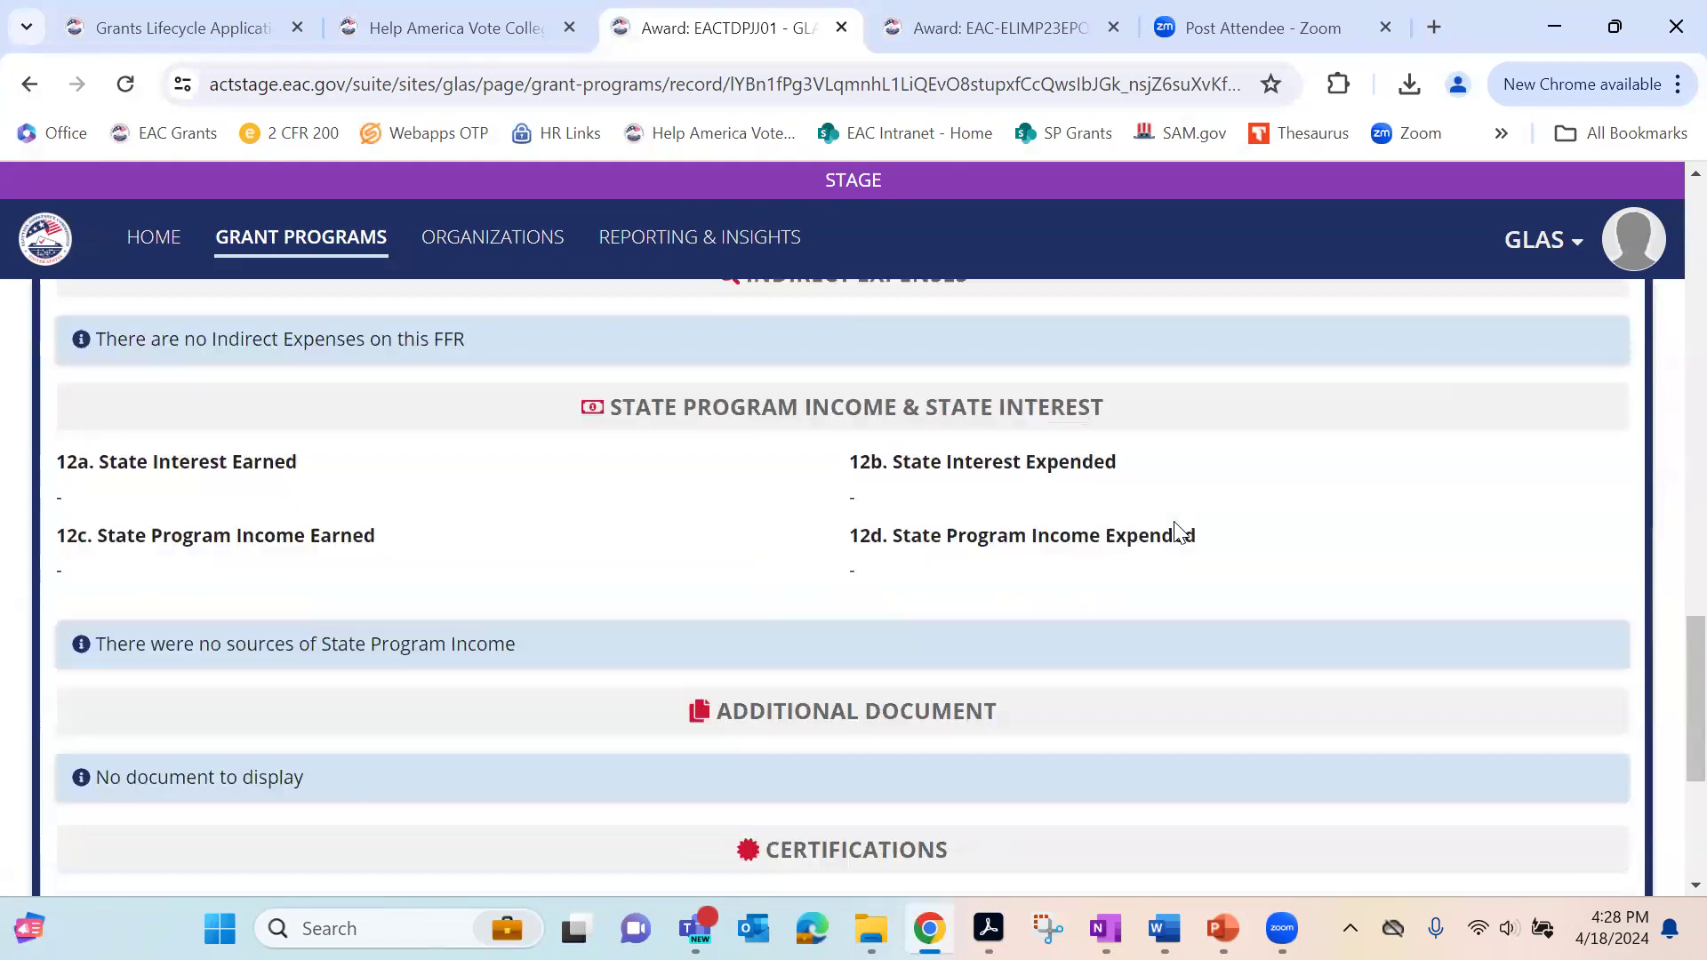
scroll(1178, 531, "up", 20)
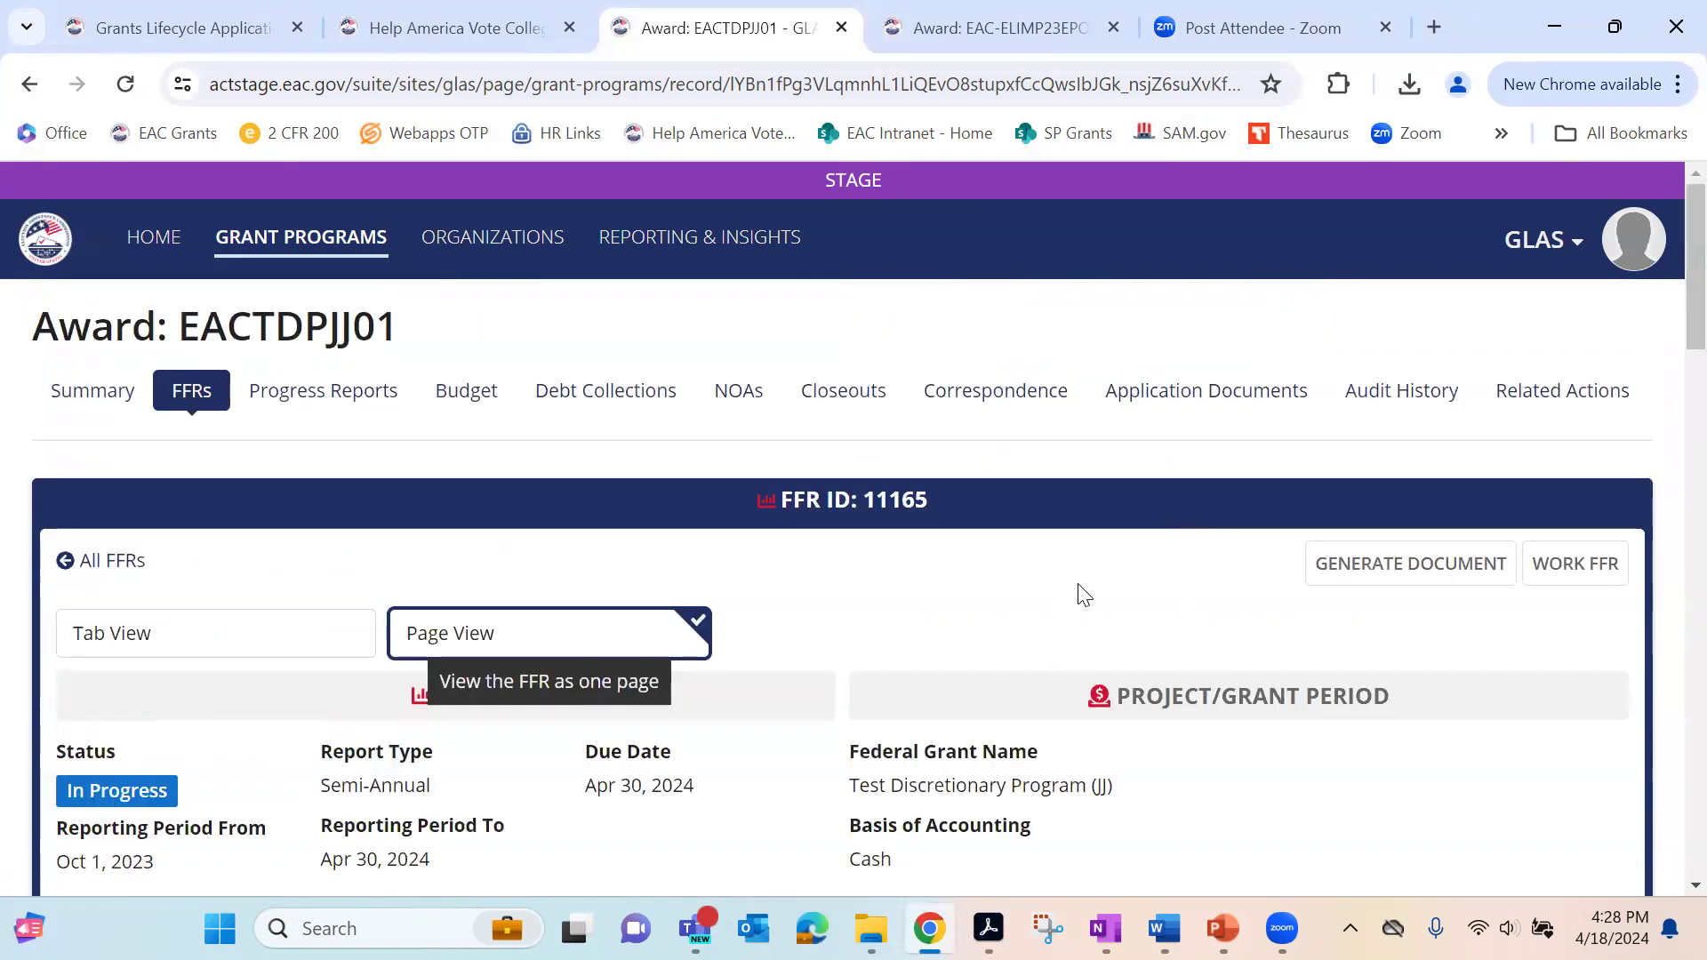
Step: Start working on FFR 11165 and review the Award Details, including the project period and basis of accounting
left_click(1587, 578)
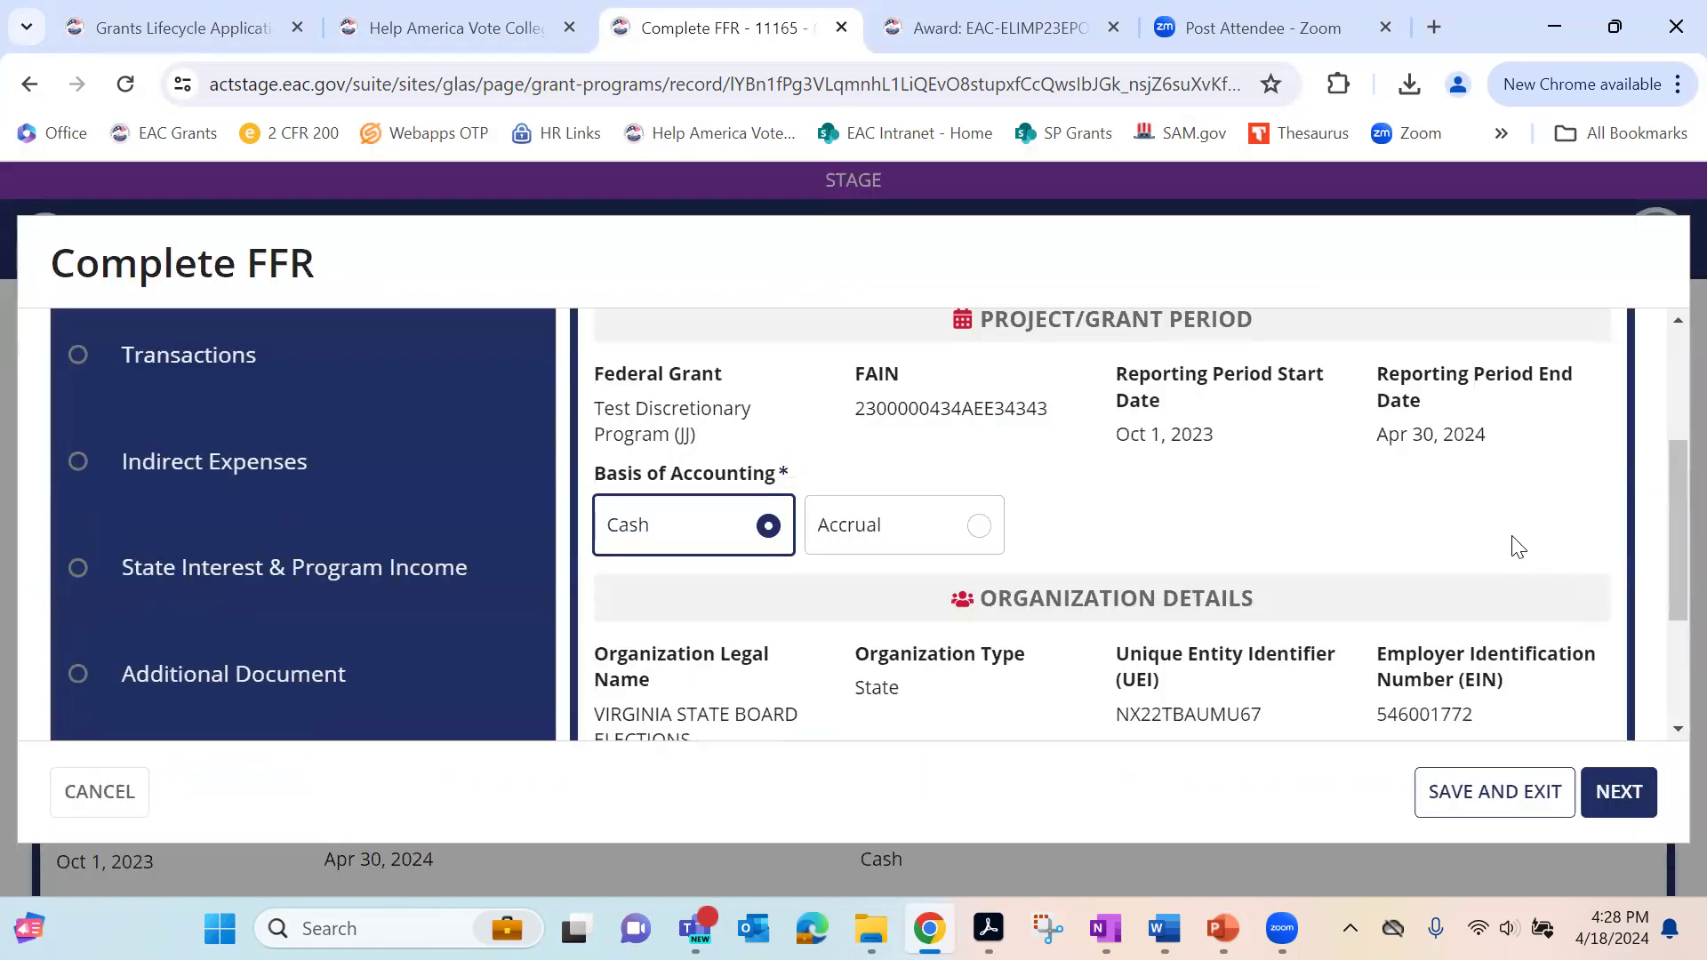
scroll(1511, 536, "up", 3)
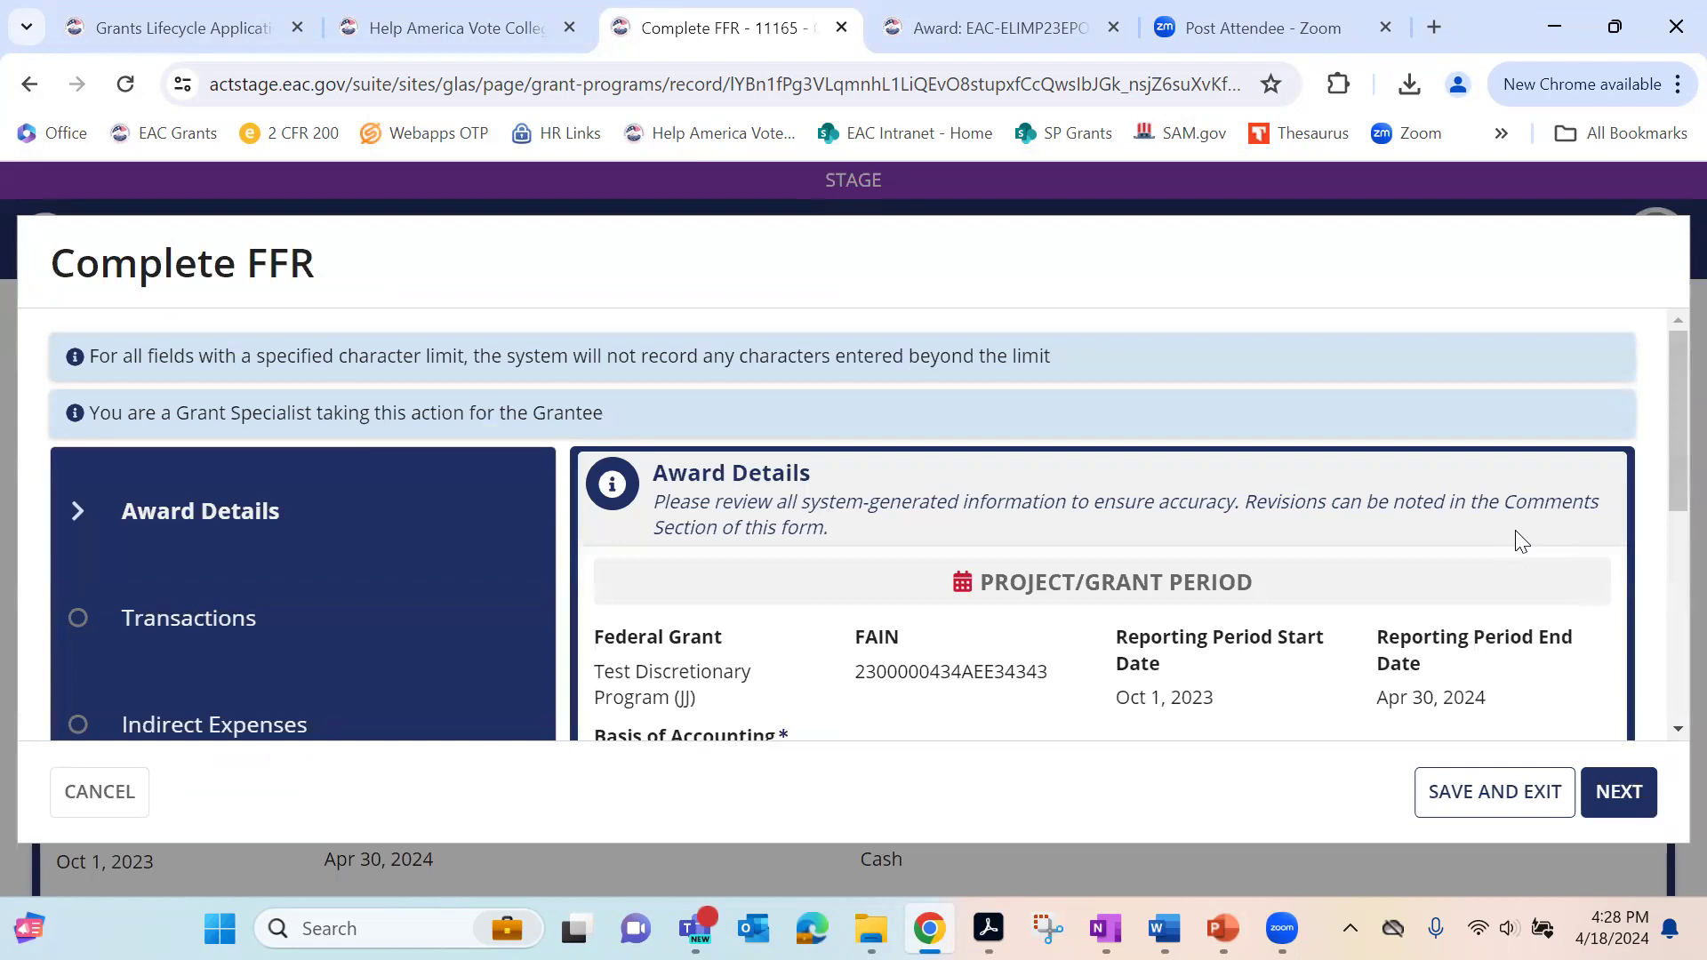
scroll(1175, 445, "down", 3)
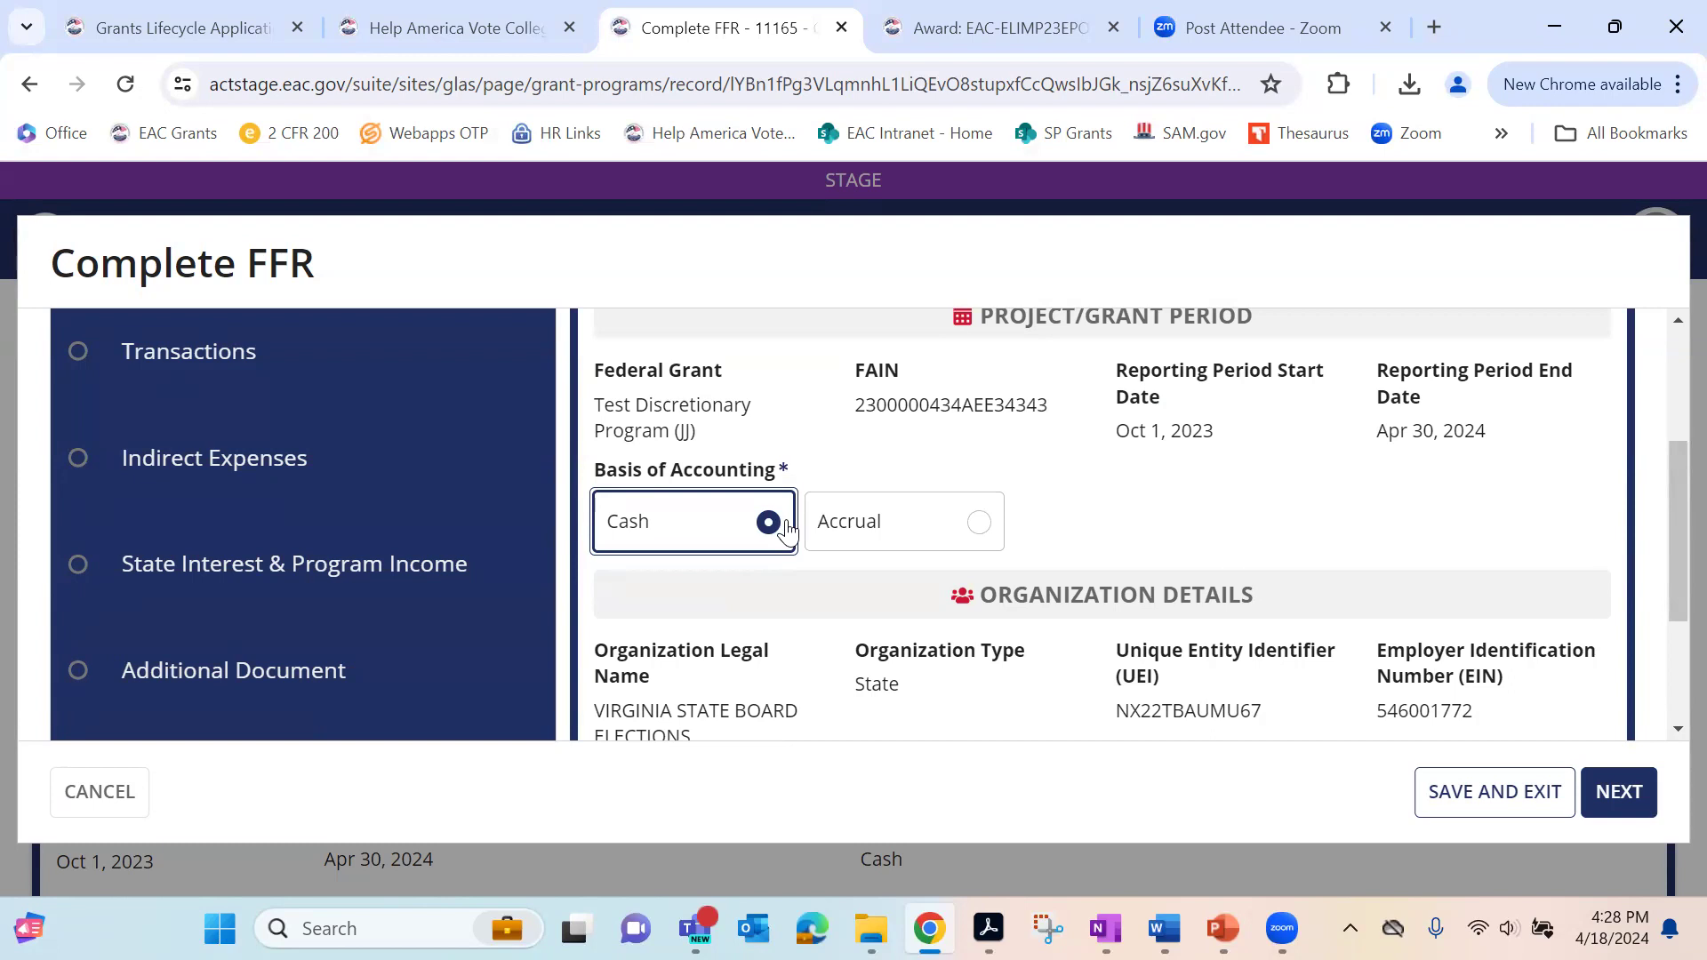
Step: Review the Organization Details, advance to the Transactions section and look over its Federal Cash and Program Income lines
scroll(1132, 522, "down", 2)
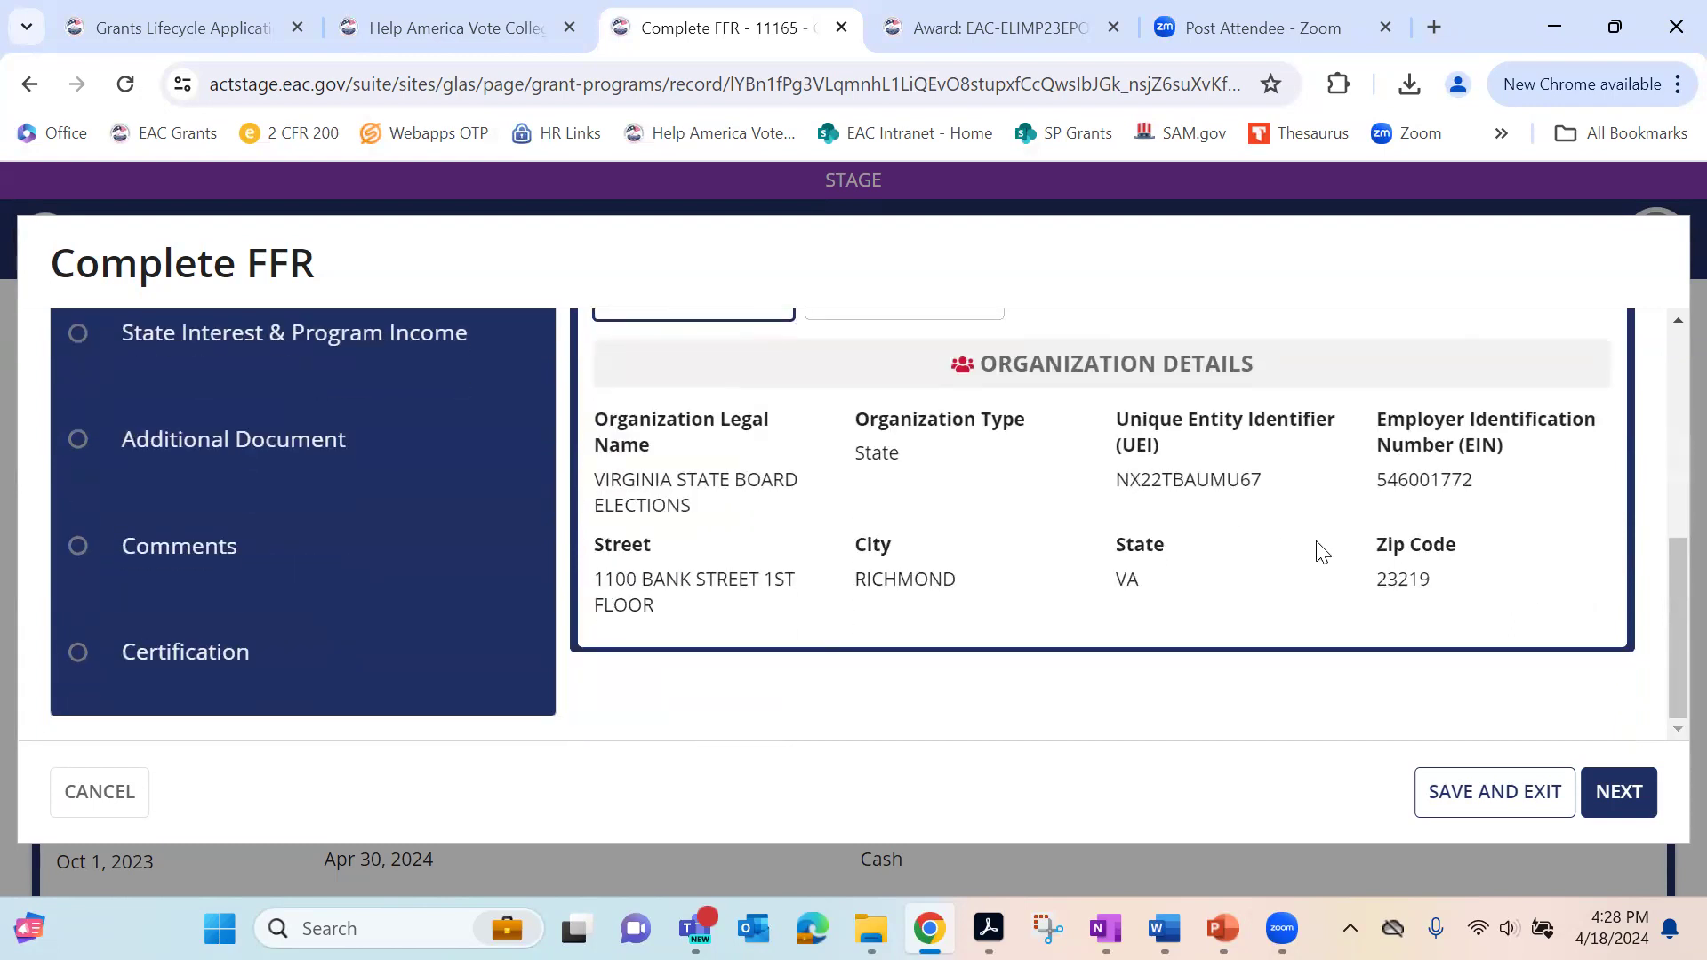
left_click(1618, 794)
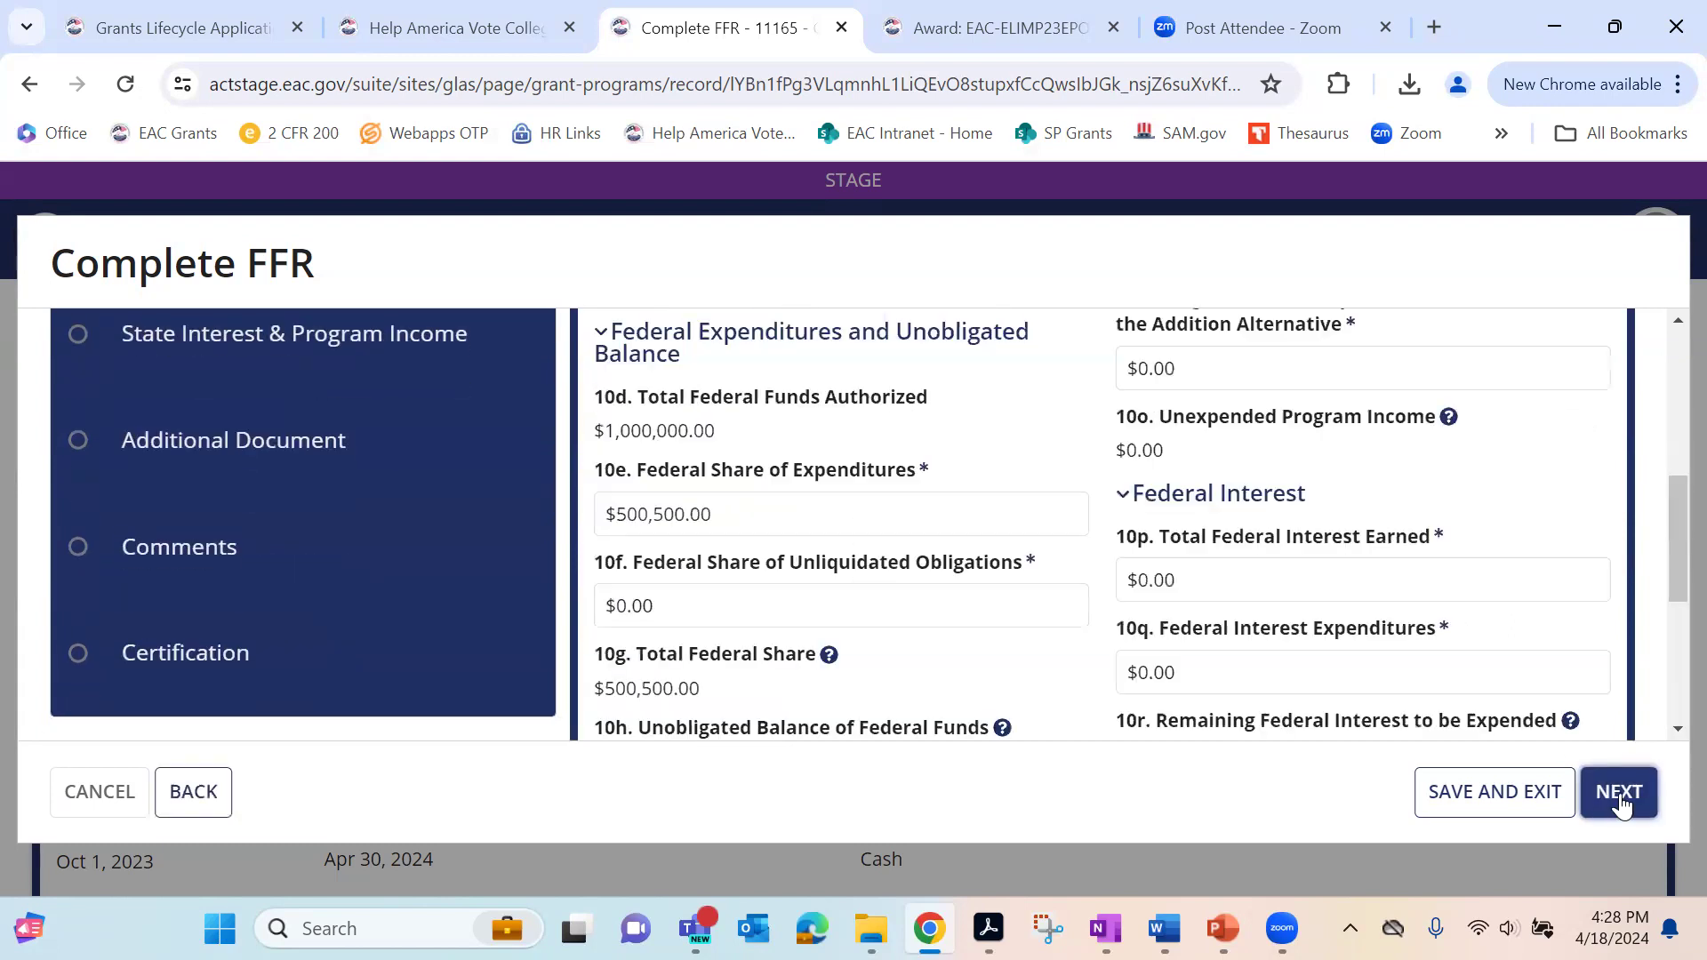
scroll(1316, 505, "up", 5)
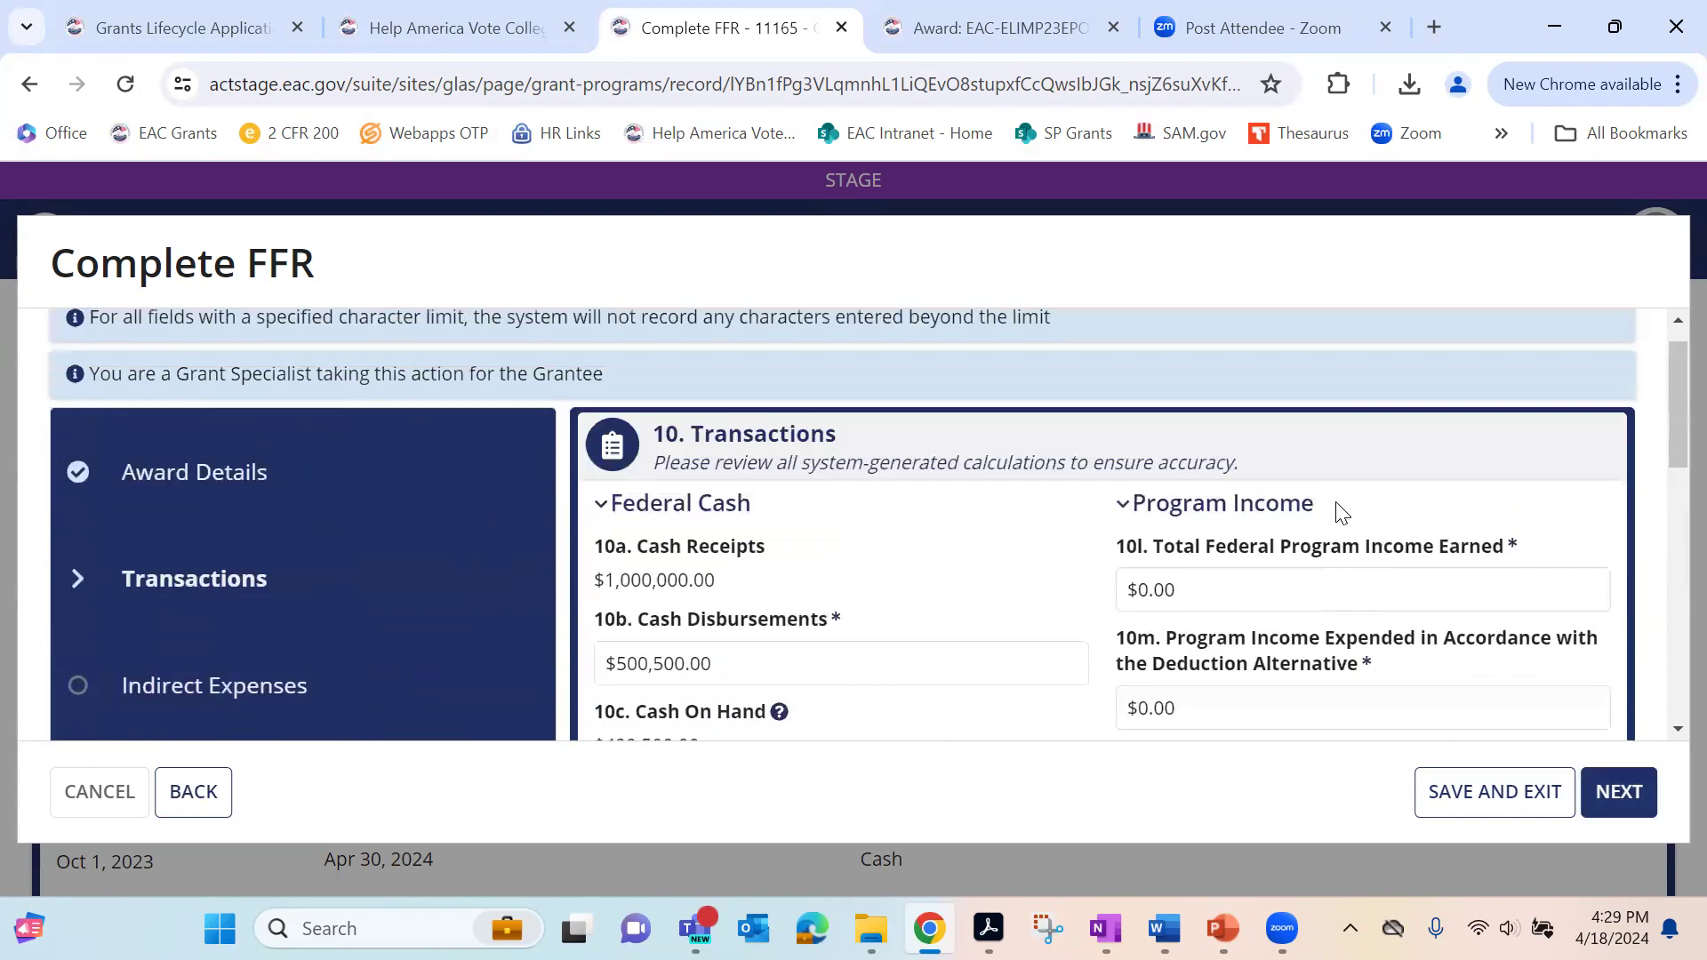
left_click_drag(1665, 368, 1664, 429)
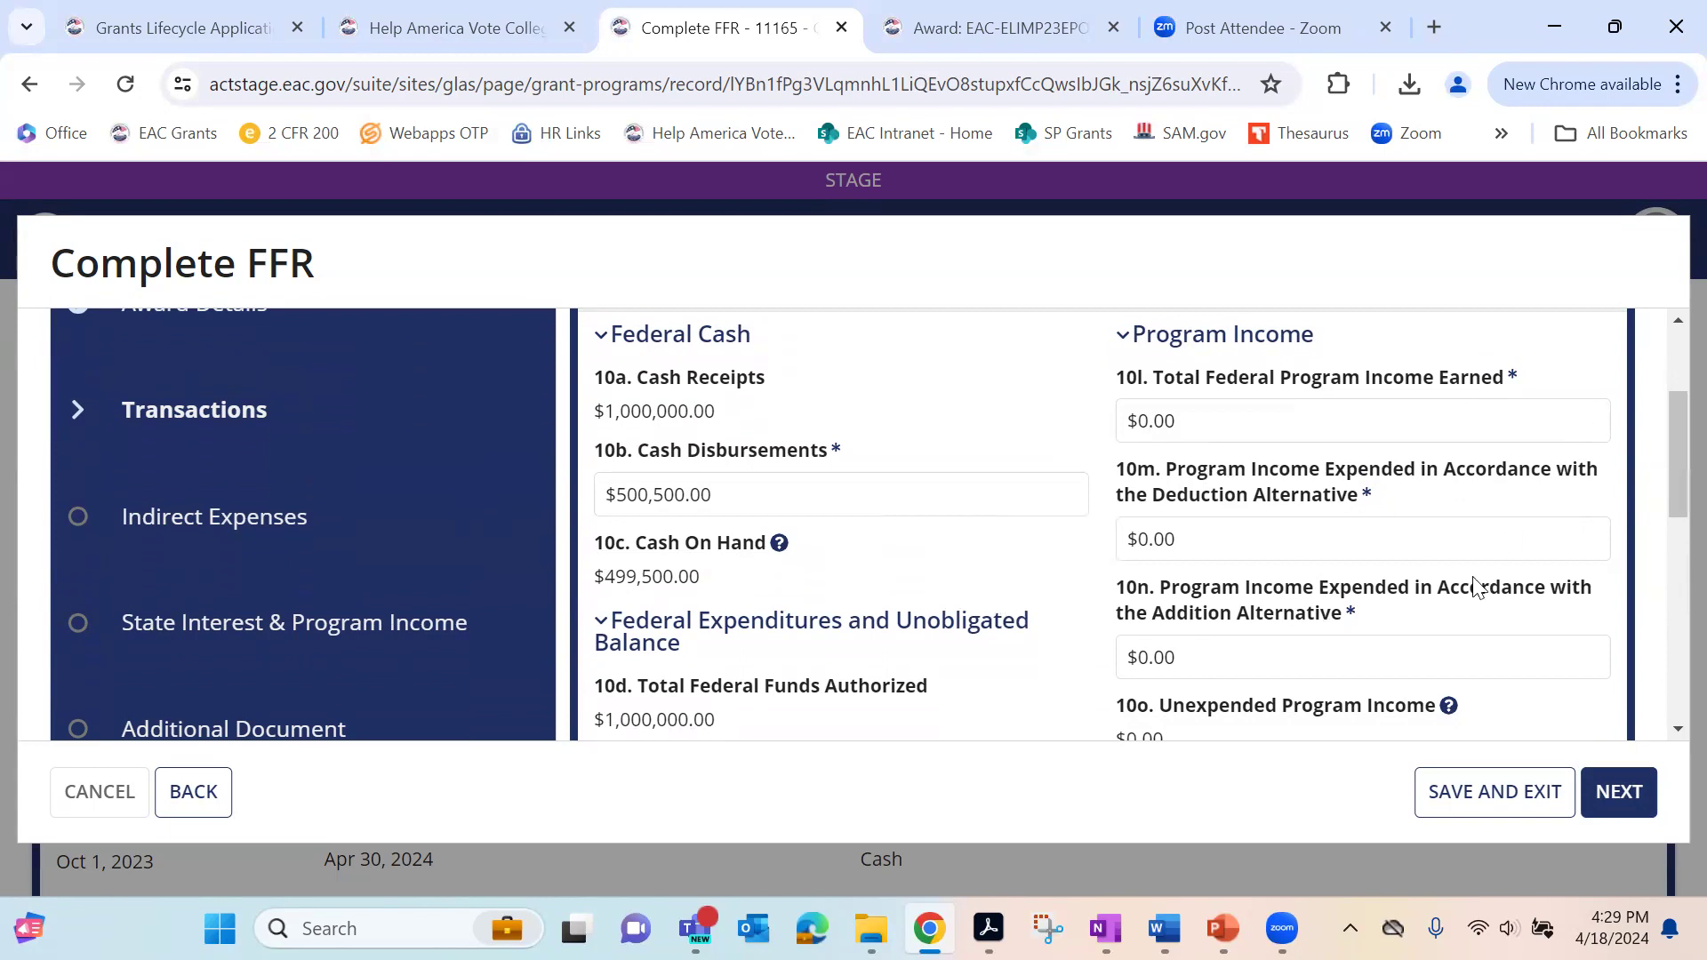
Step: Switch to Adobe Acrobat and read the FFR instructions for Transactions, from Federal Cash line 10a through Unobligated Balance line 10h
mouse_move(987, 928)
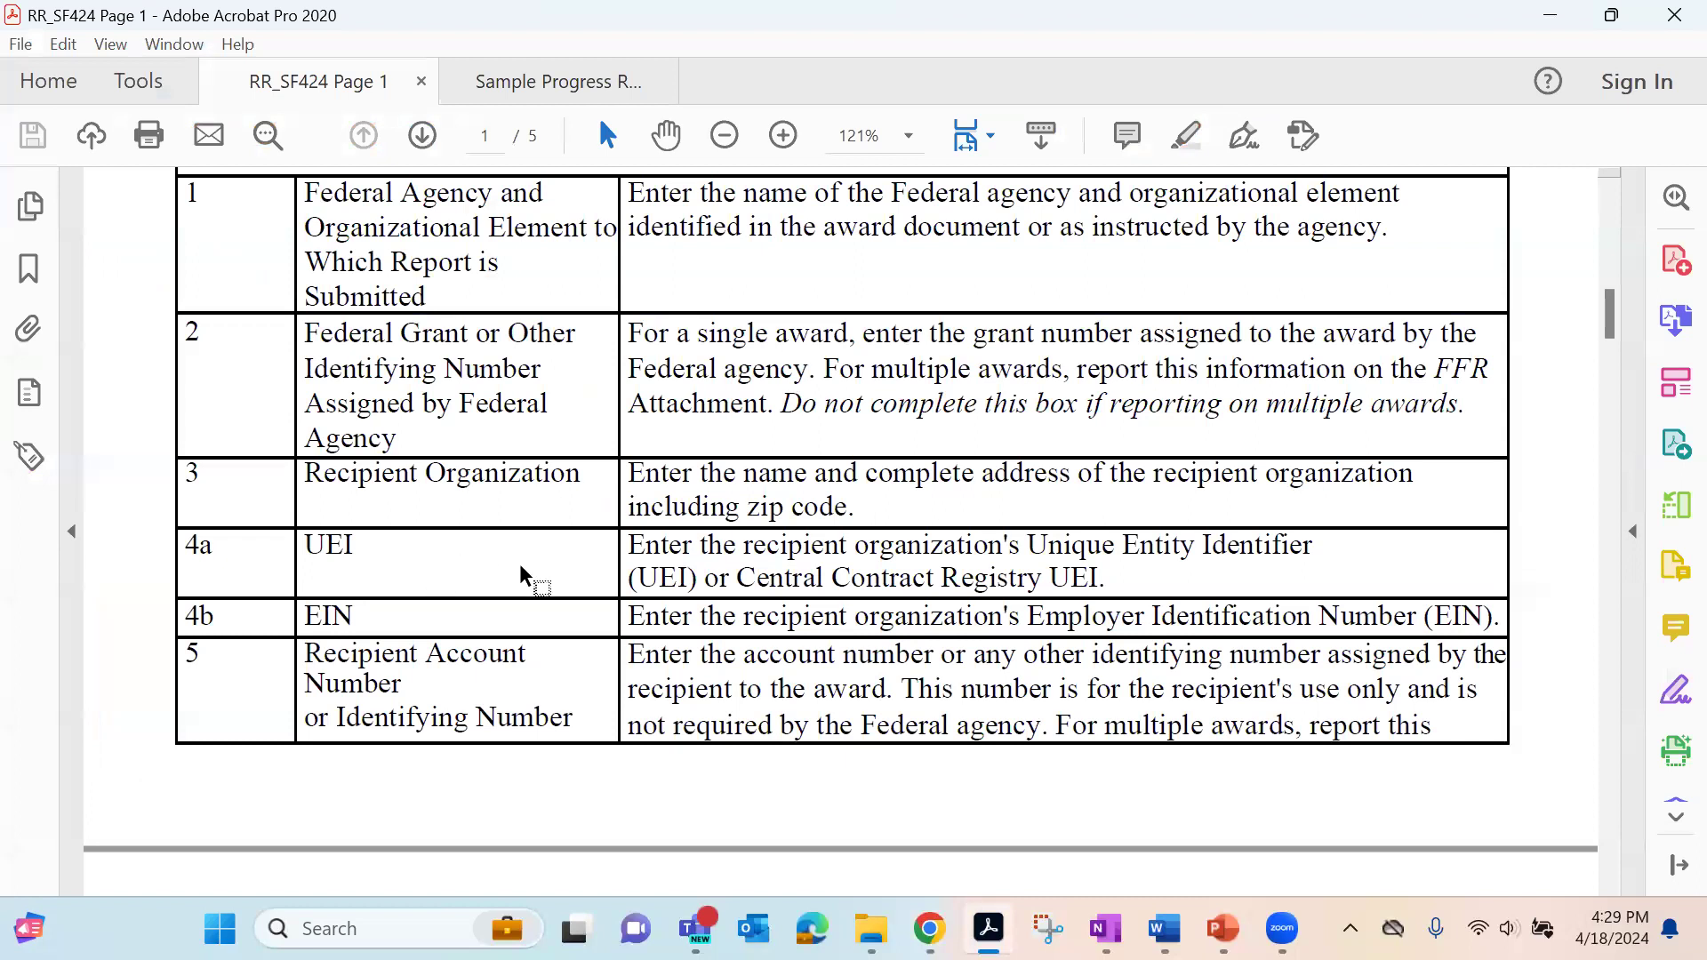
scroll(1526, 485, "down", 8)
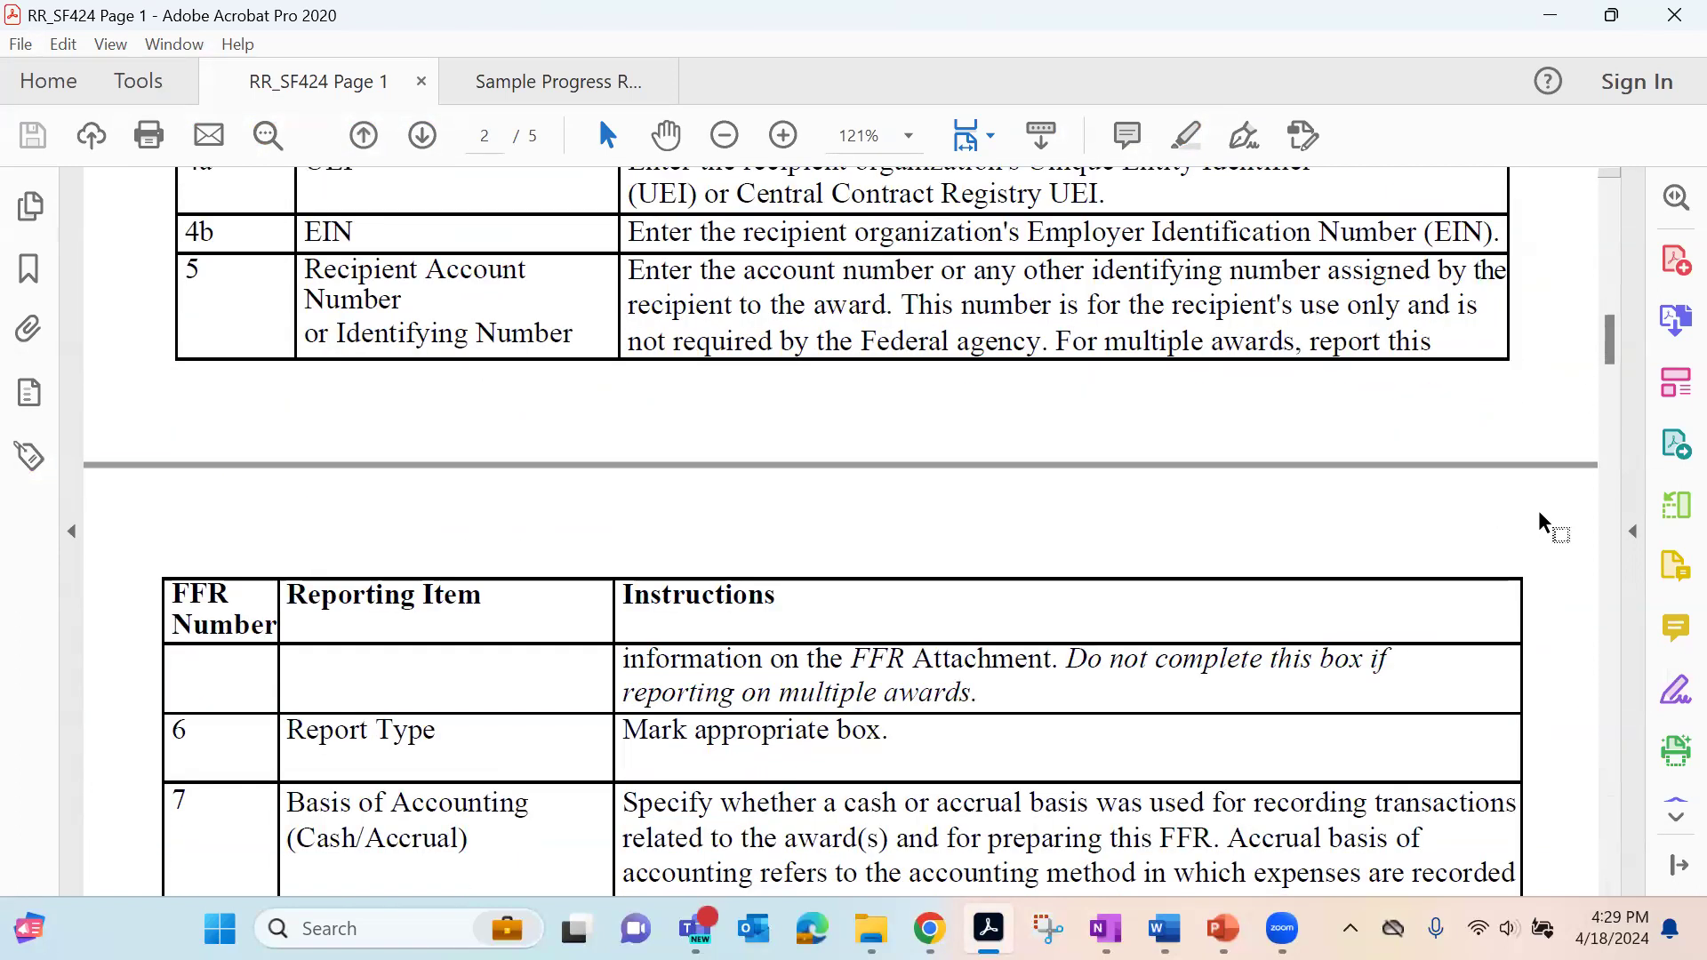
scroll(1545, 522, "down", 20)
scroll(1544, 523, "down", 3)
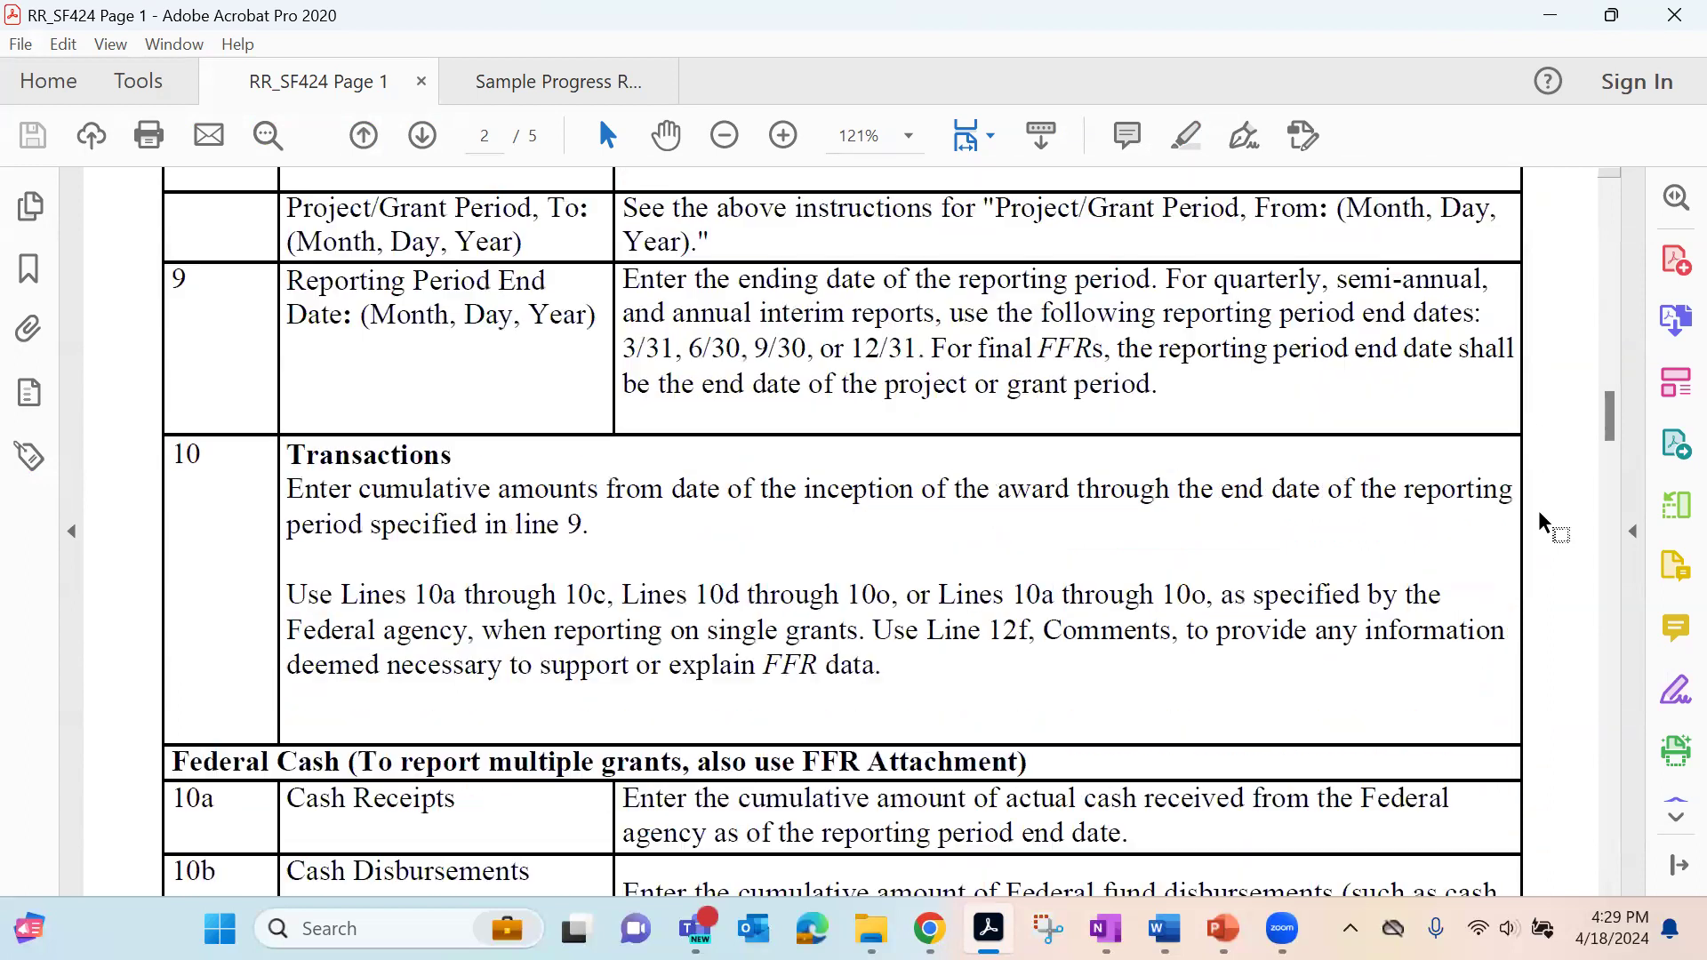
scroll(1544, 524, "down", 13)
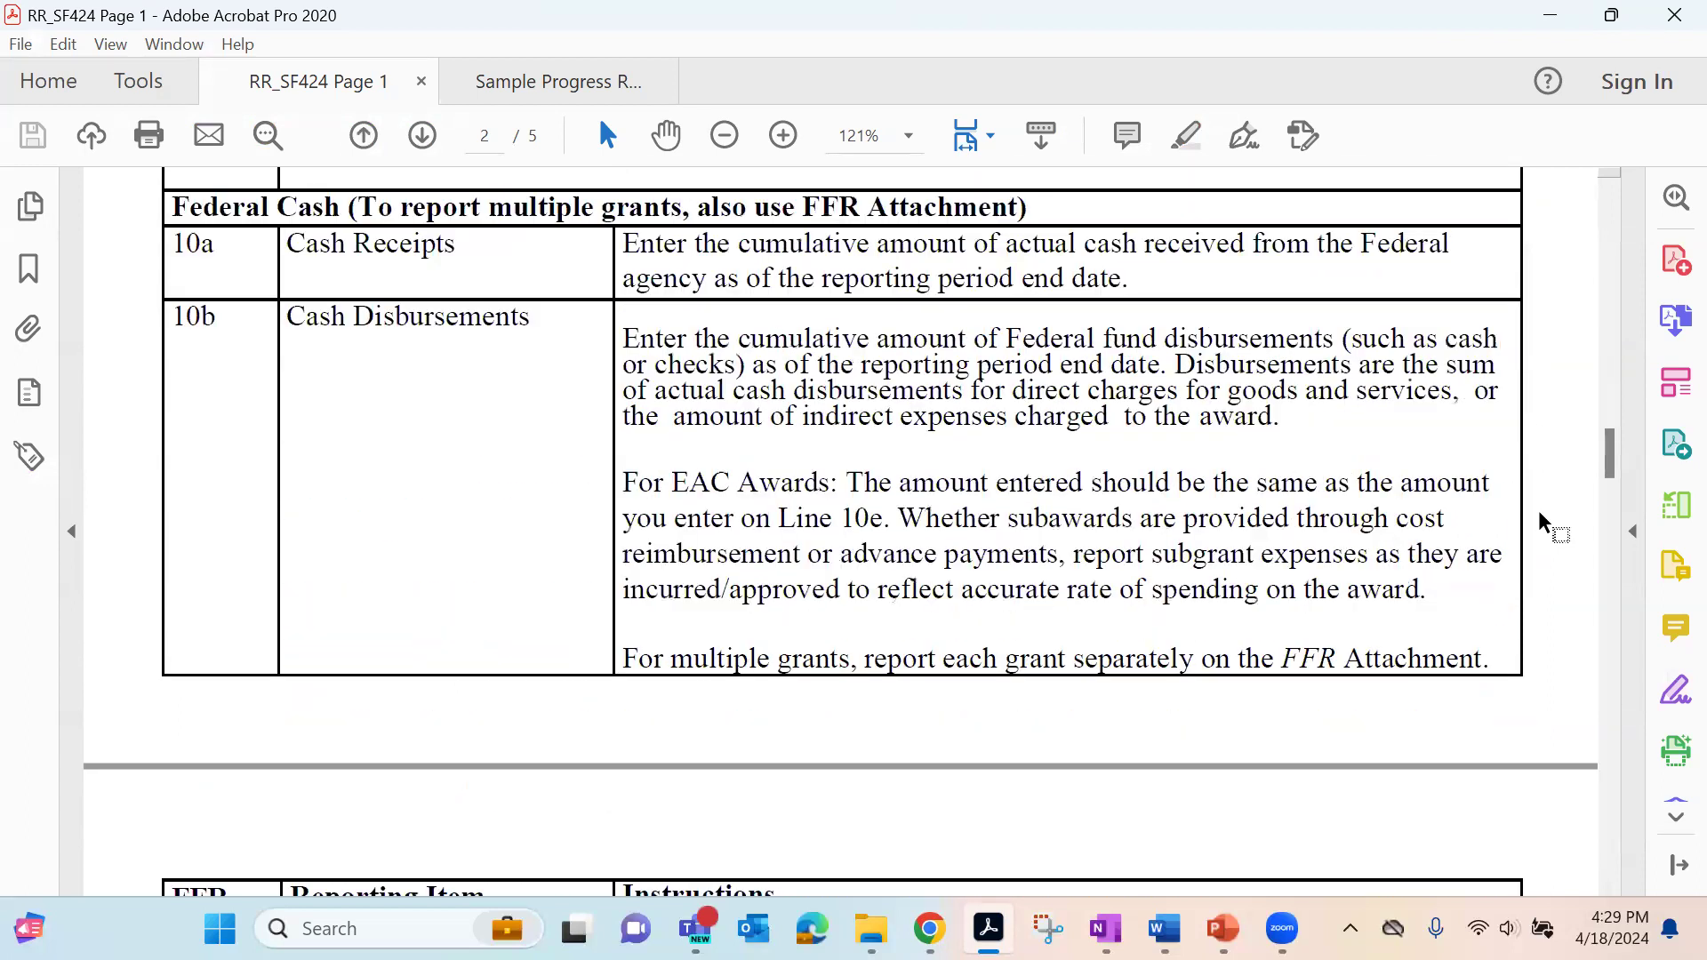
scroll(1545, 525, "down", 2)
scroll(1544, 524, "down", 16)
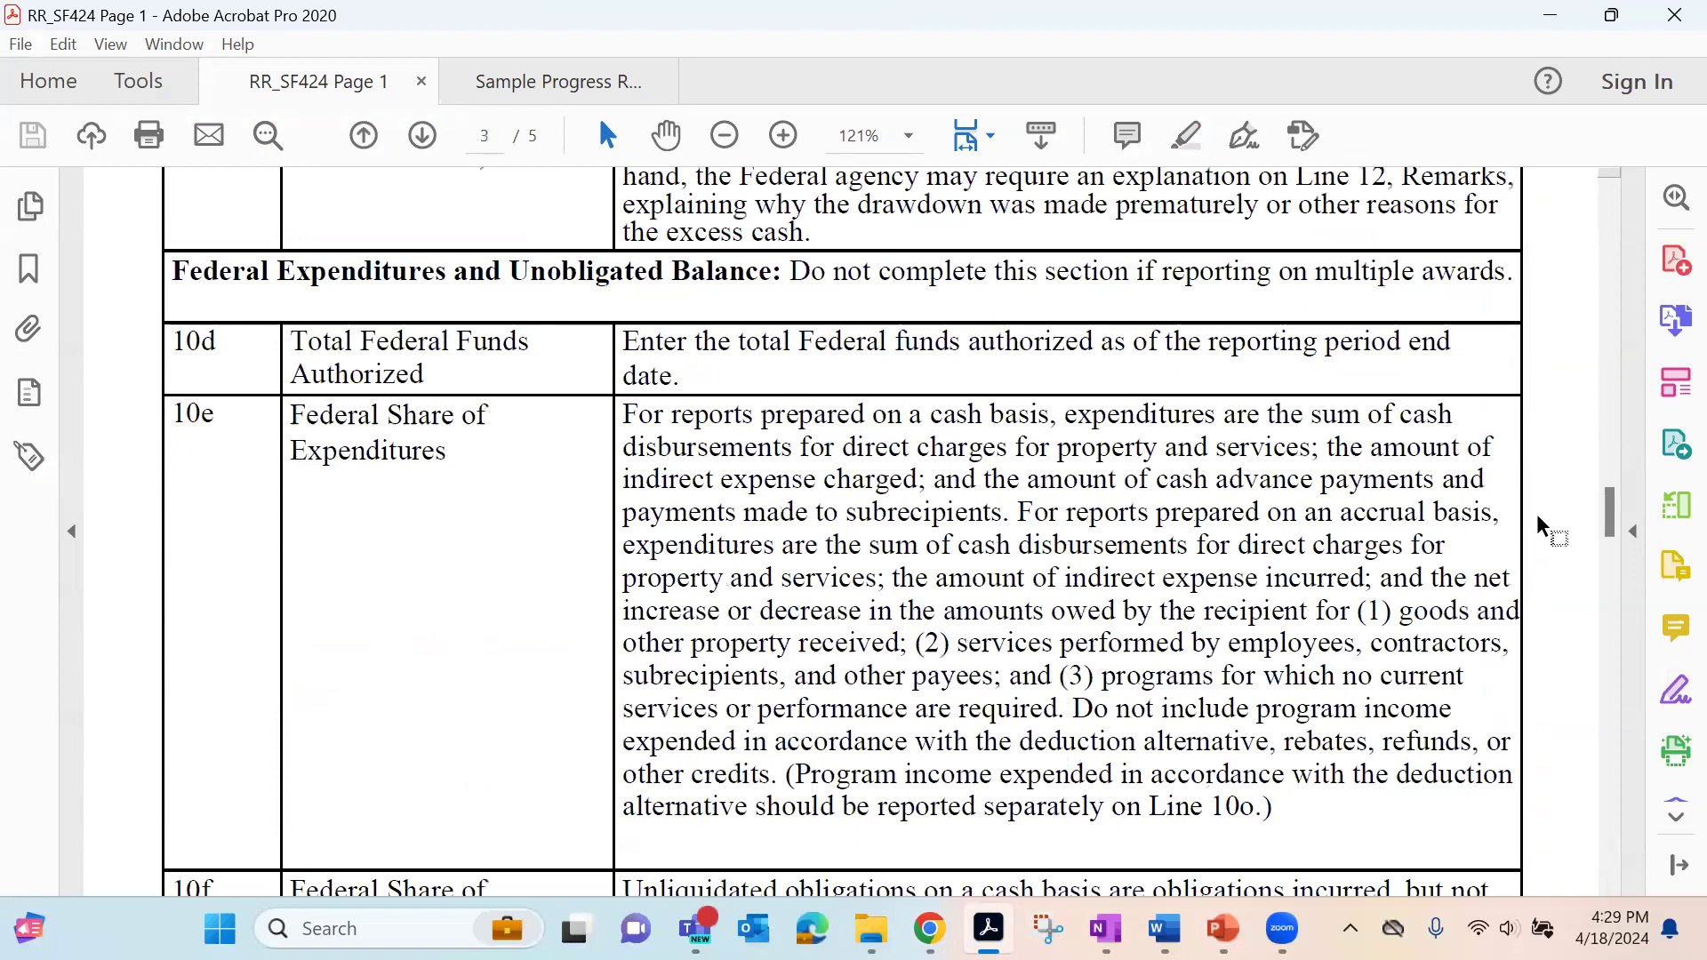
scroll(1544, 526, "down", 16)
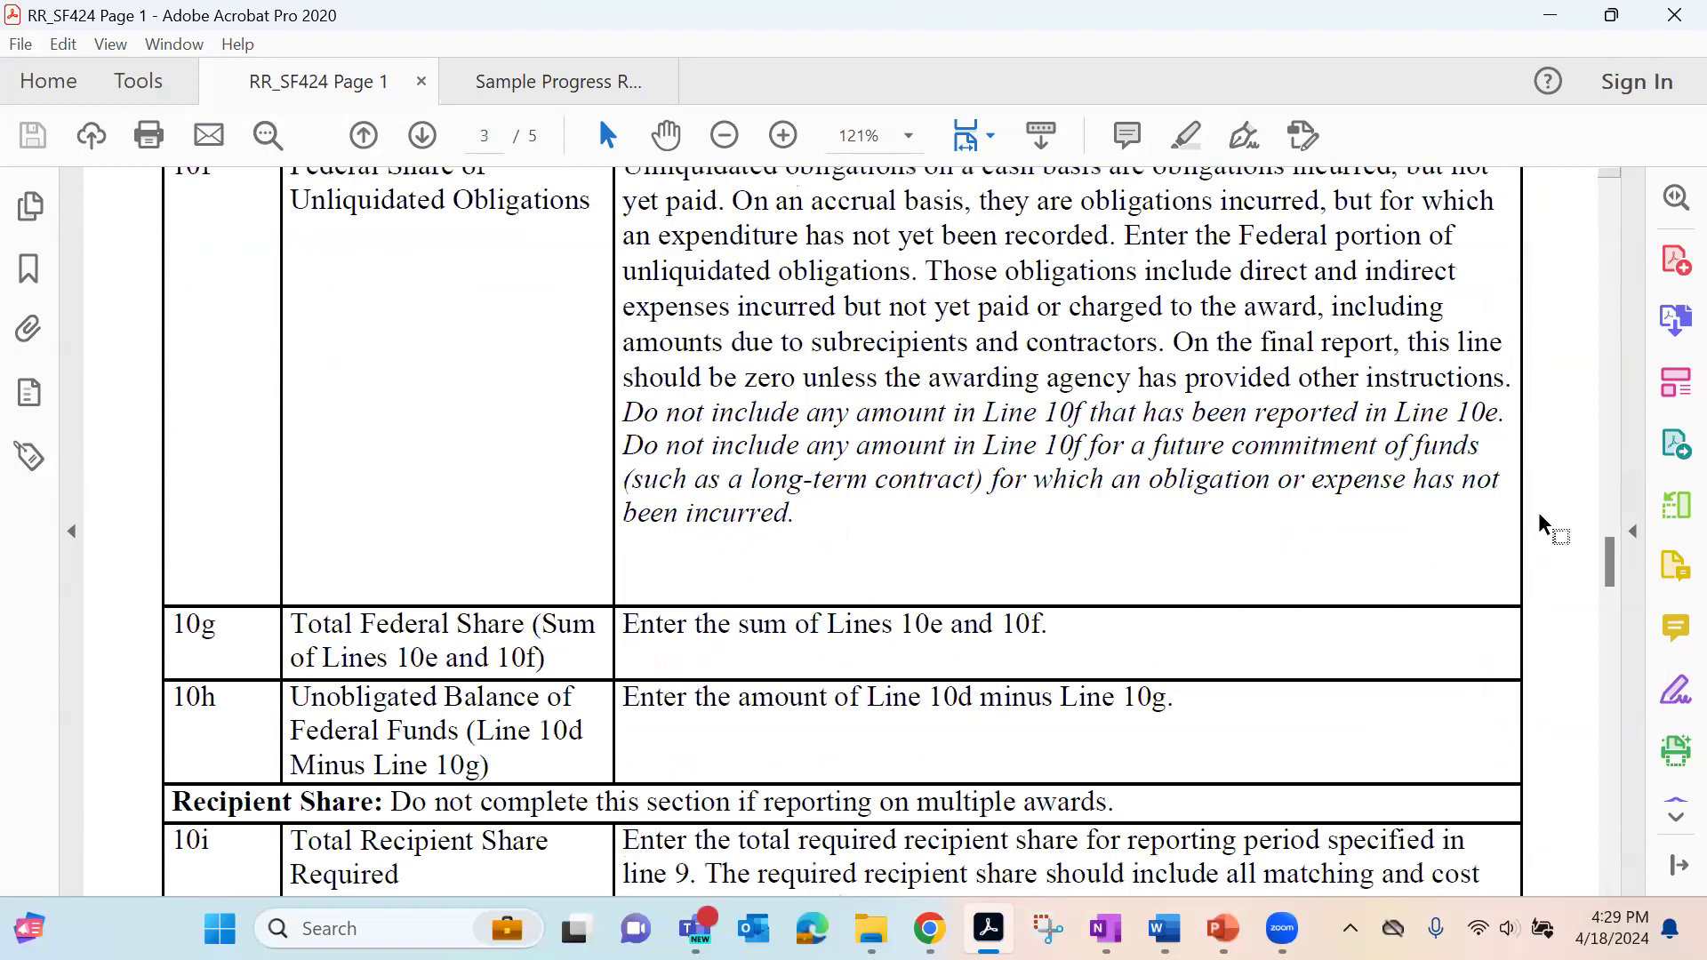
Step: Read the instructions for recipient share, program income, federal interest, indirect expense and remarks through line 12e.1
scroll(1545, 526, "down", 15)
scroll(1544, 526, "down", 17)
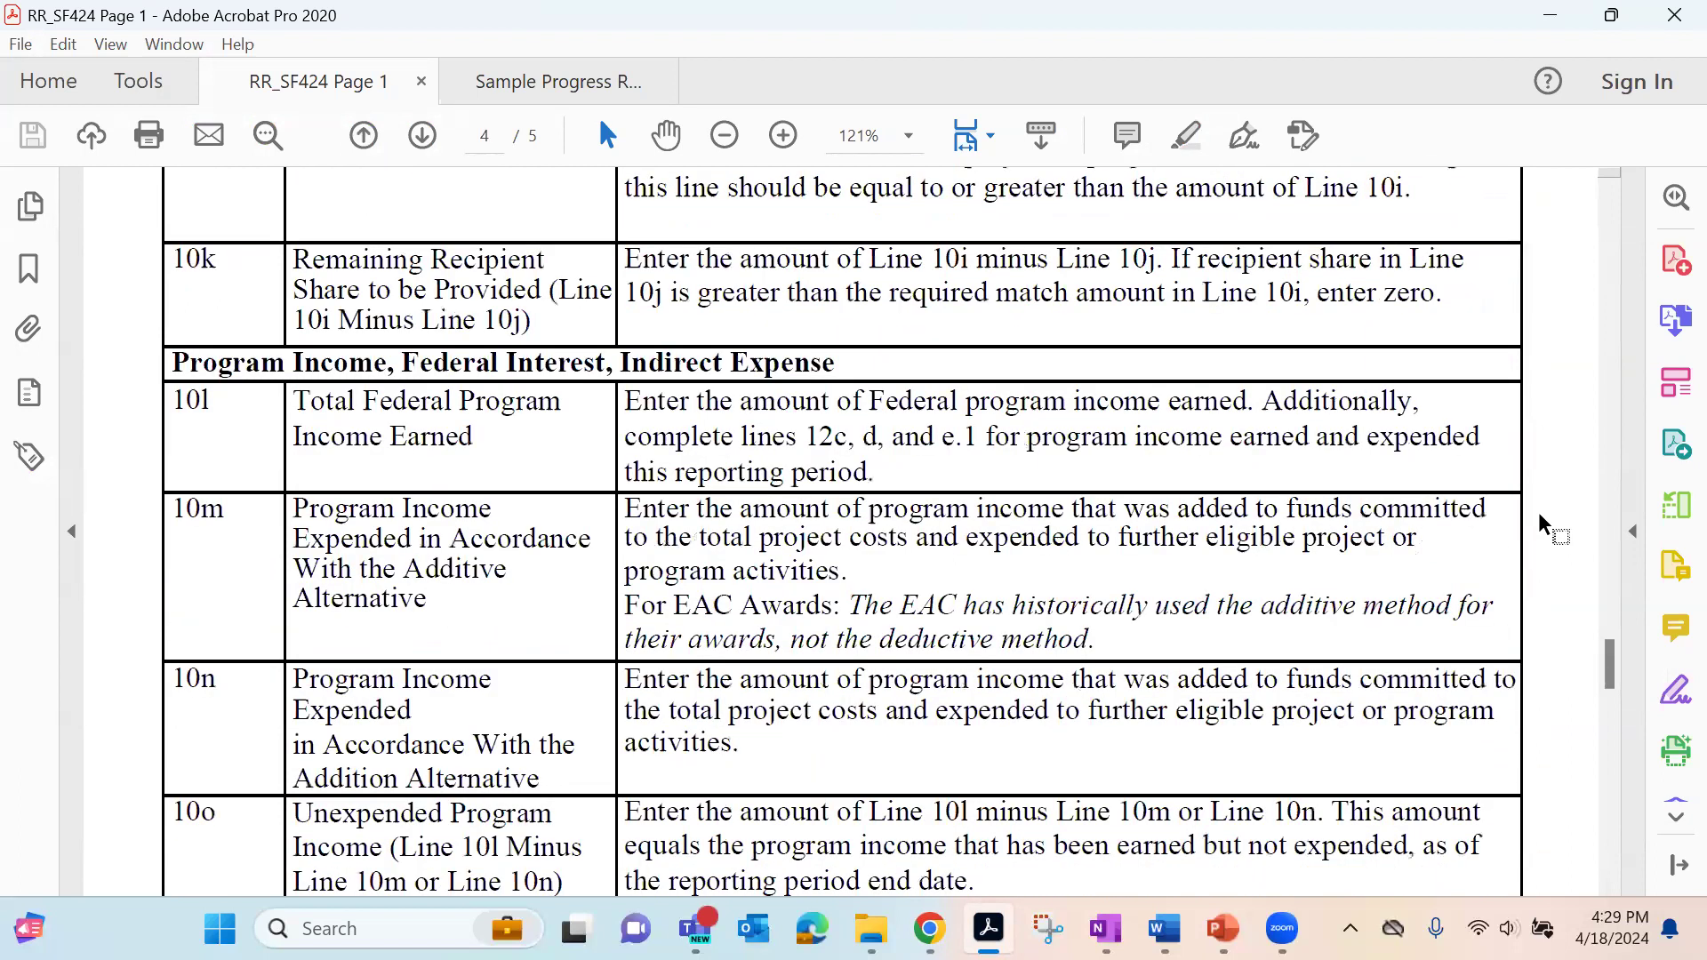
scroll(1544, 526, "down", 12)
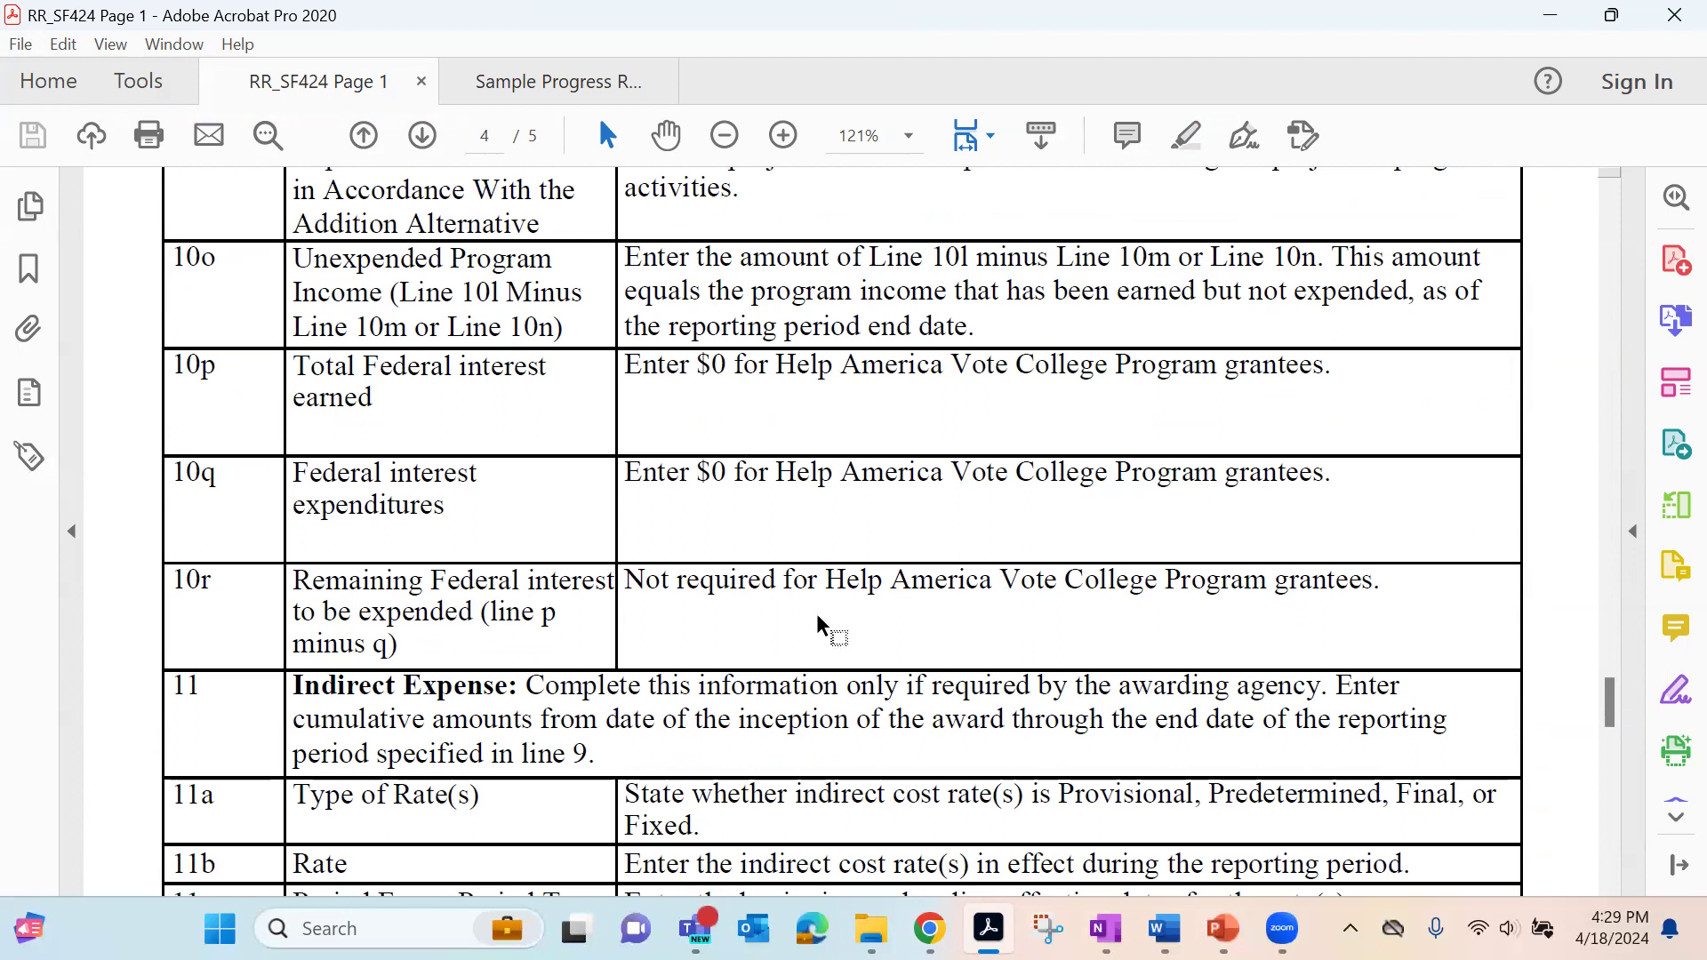
scroll(1423, 633, "down", 3)
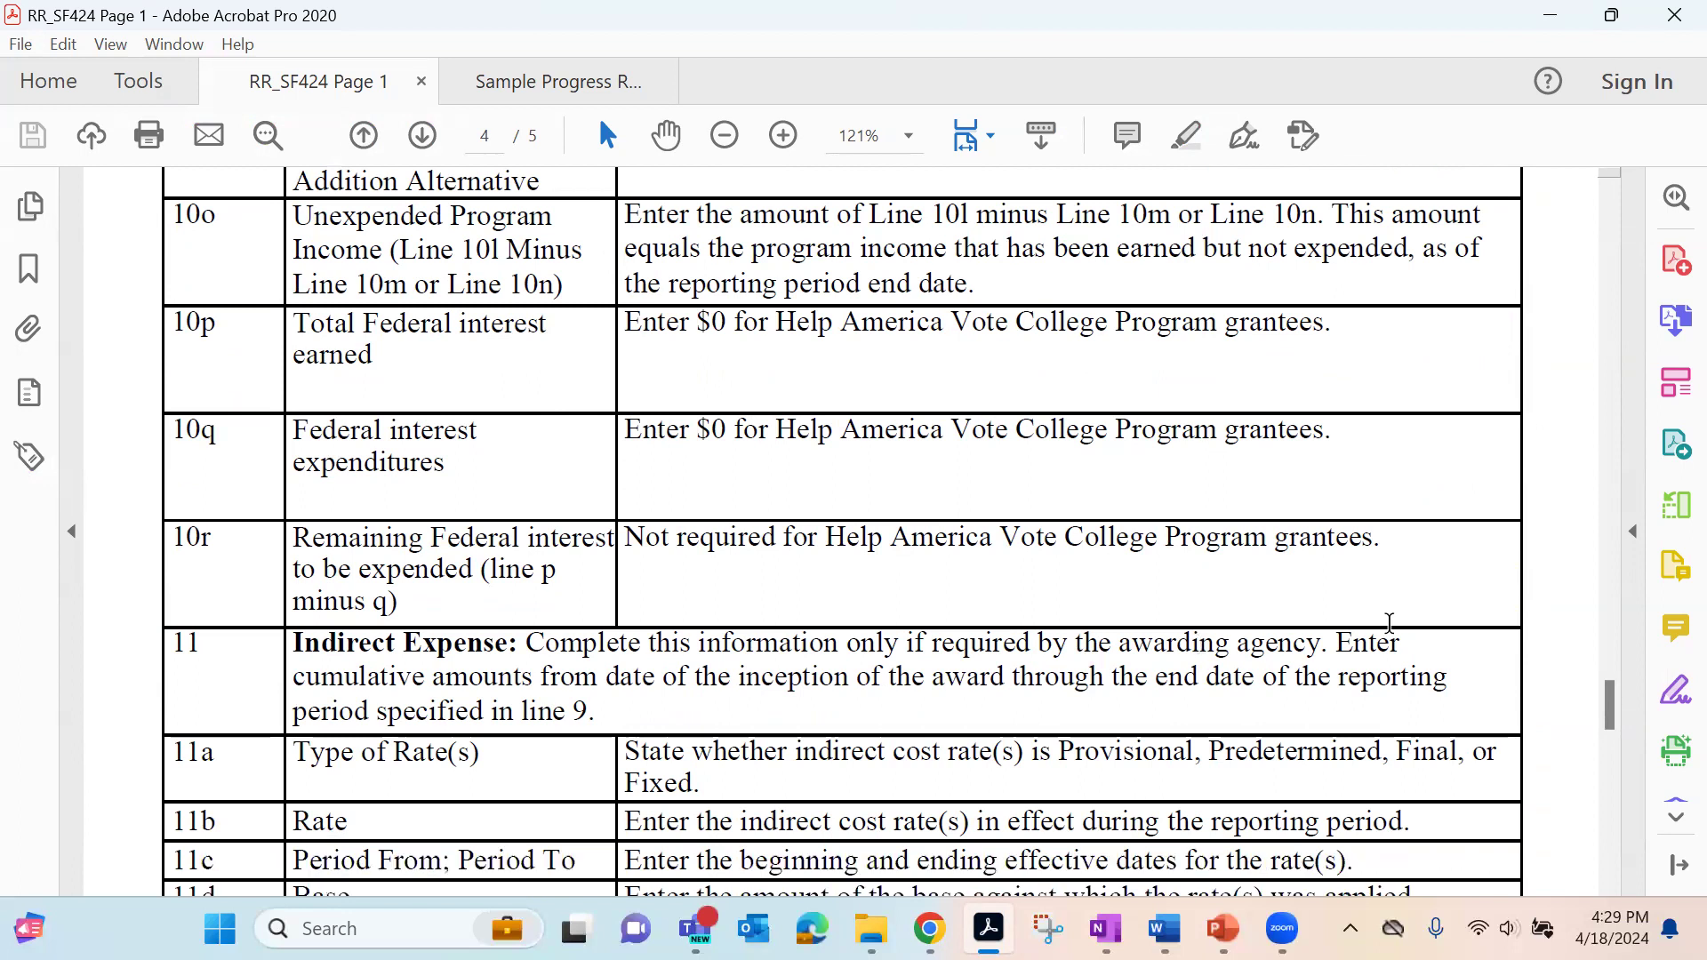
scroll(1250, 609, "down", 8)
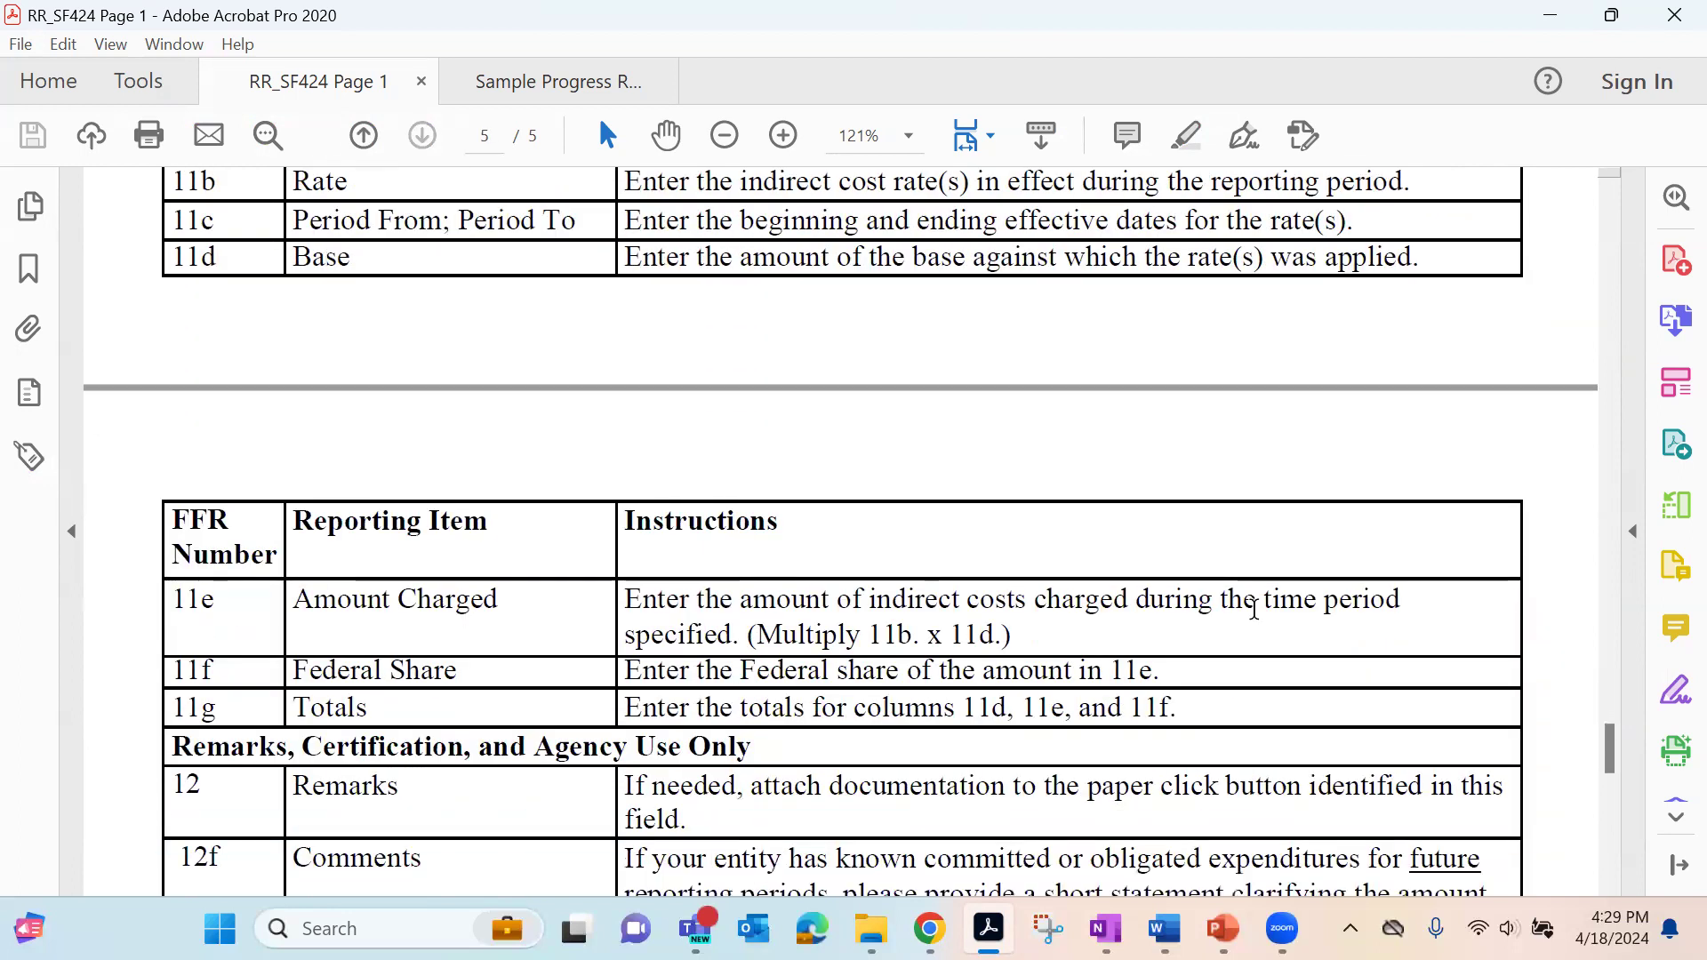
scroll(1255, 618, "down", 4)
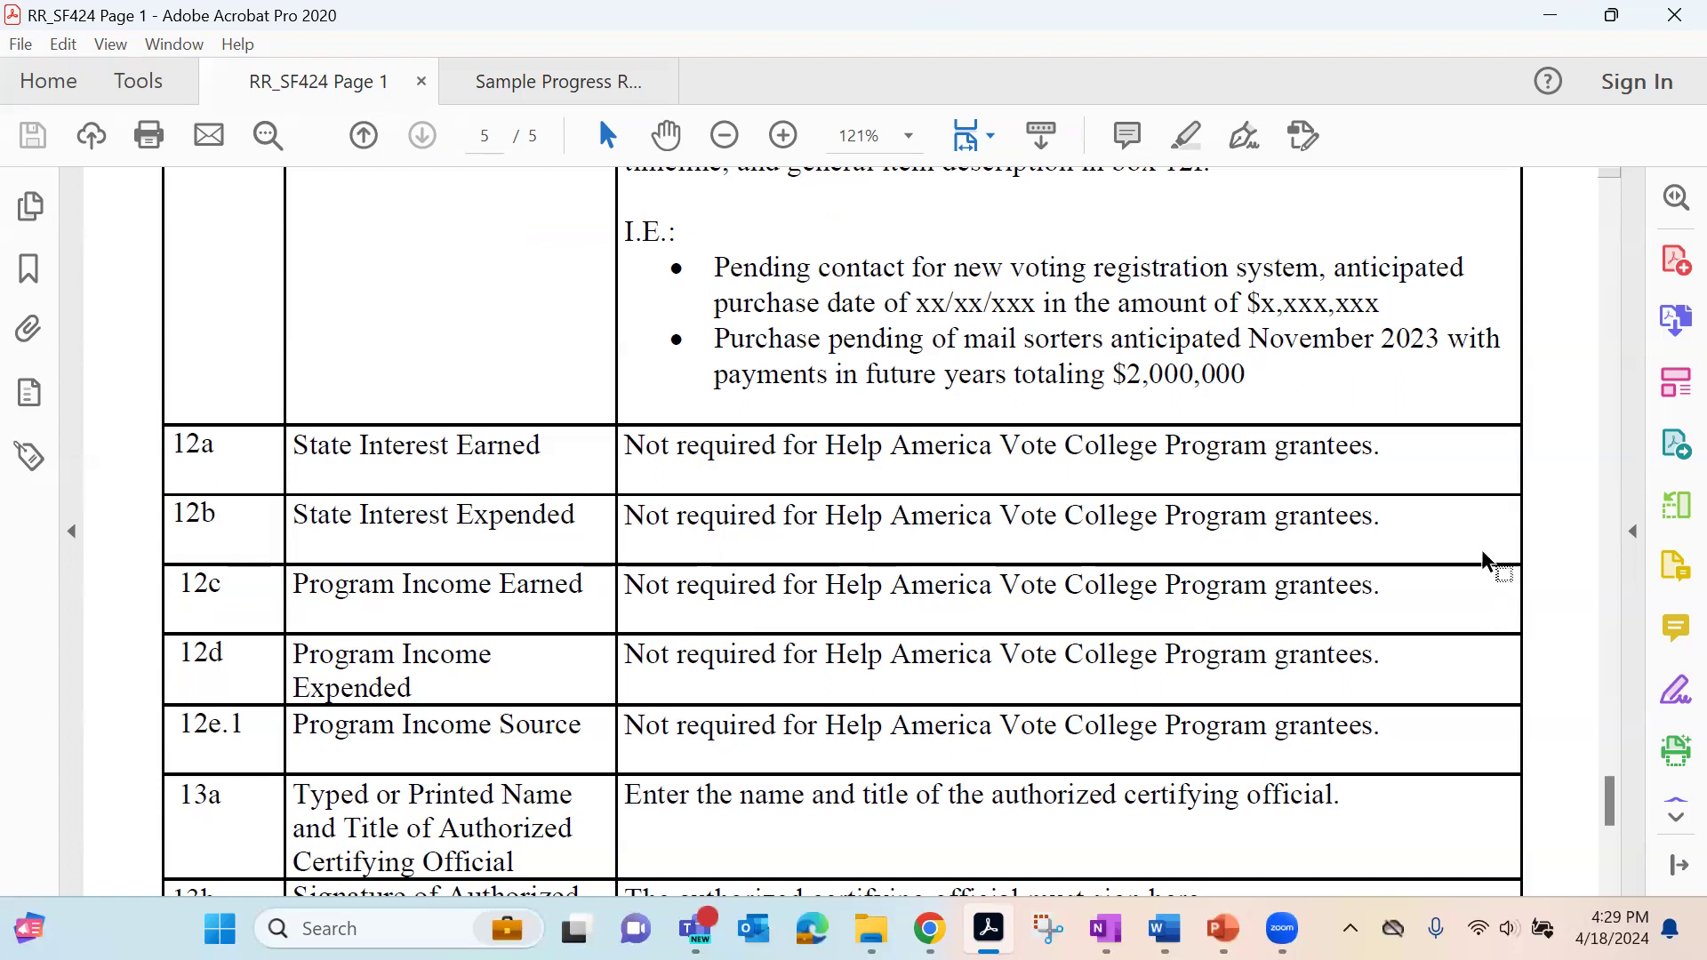
Step: Switch back to Chrome and continue the FFR from Transactions through State Interest & Program Income to the Additional Document section
left_click(1532, 23)
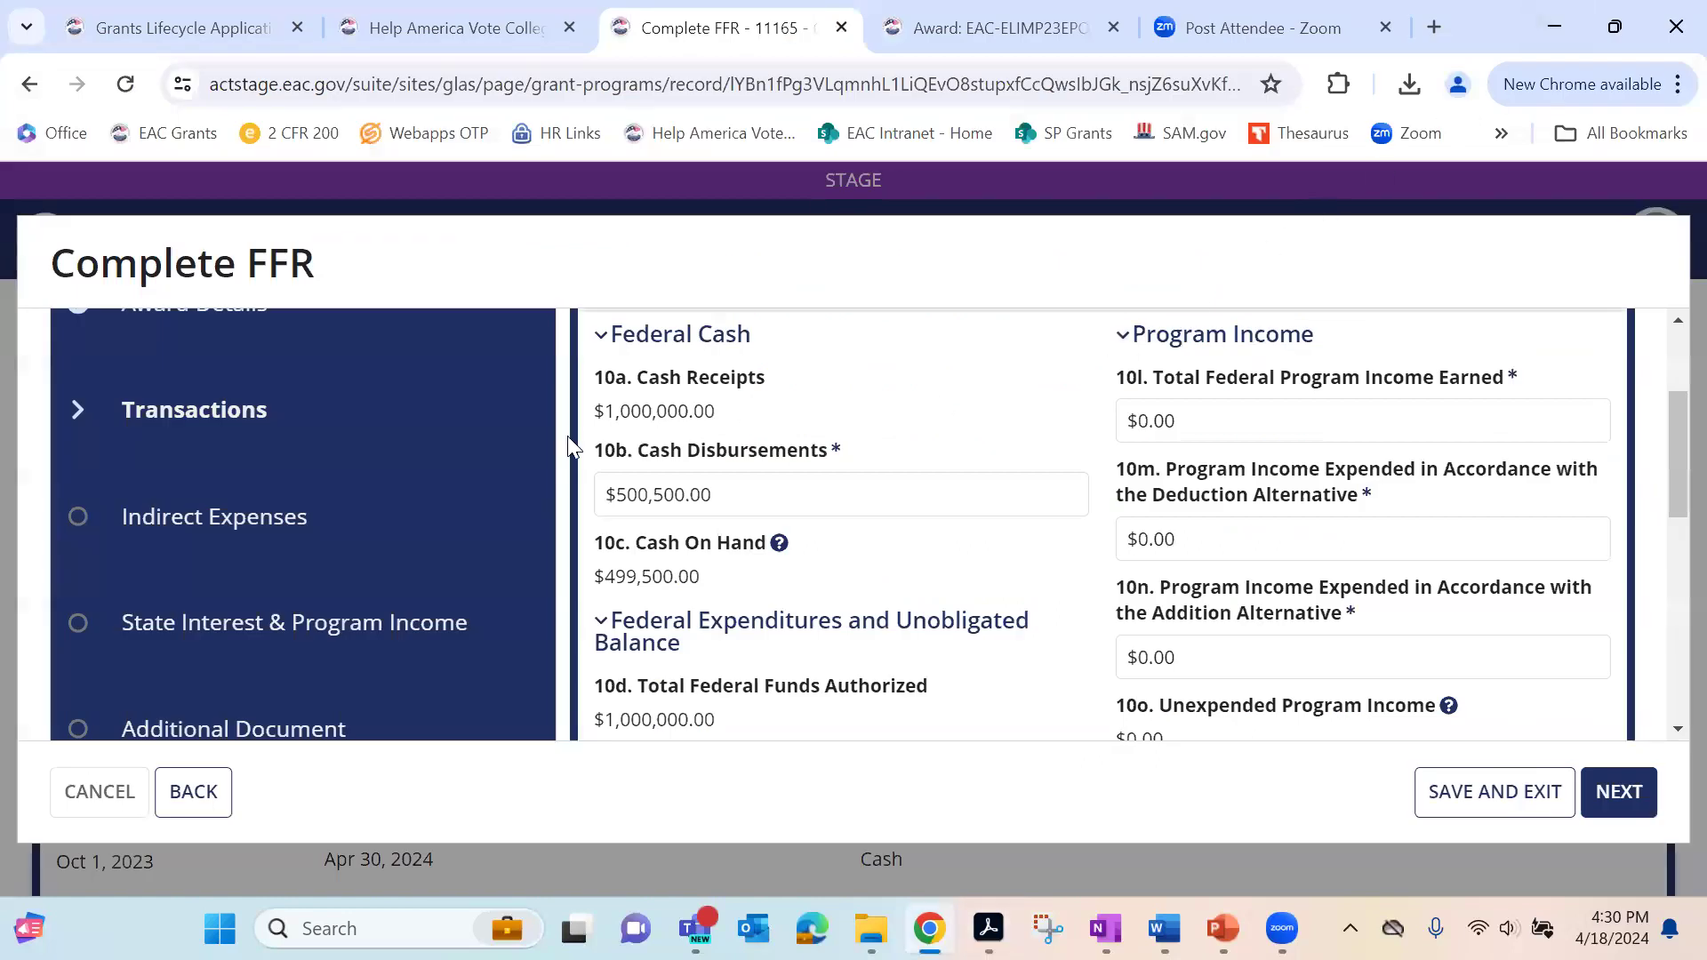
scroll(1417, 503, "down", 8)
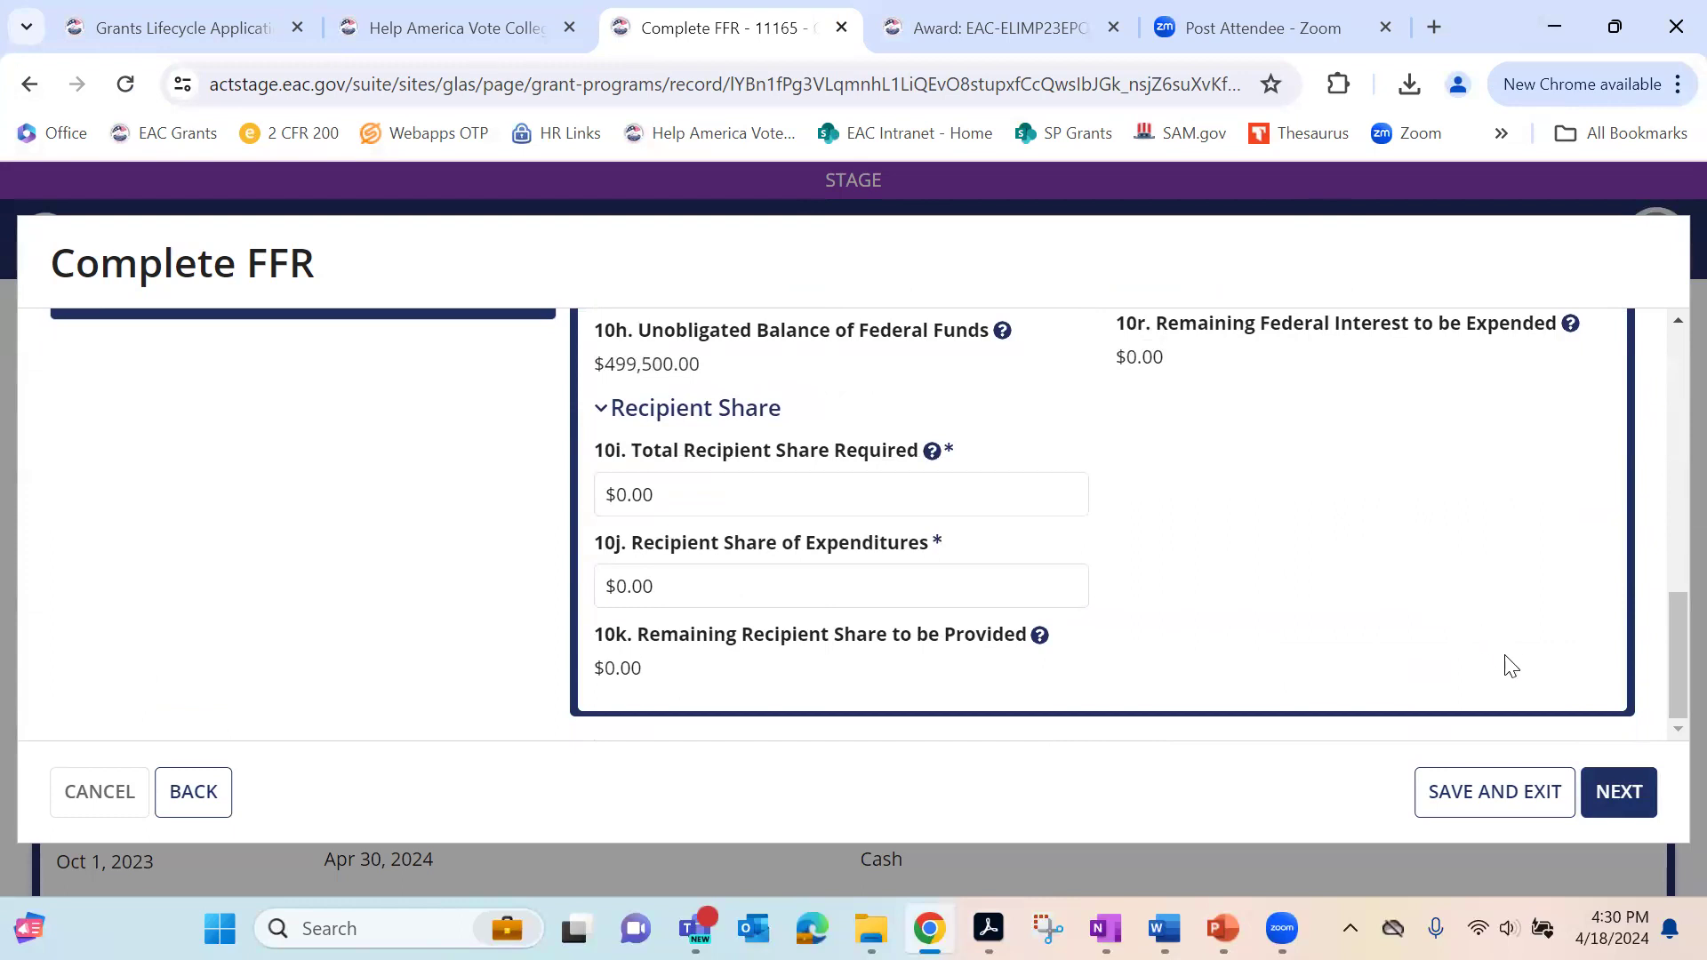
left_click(1608, 806)
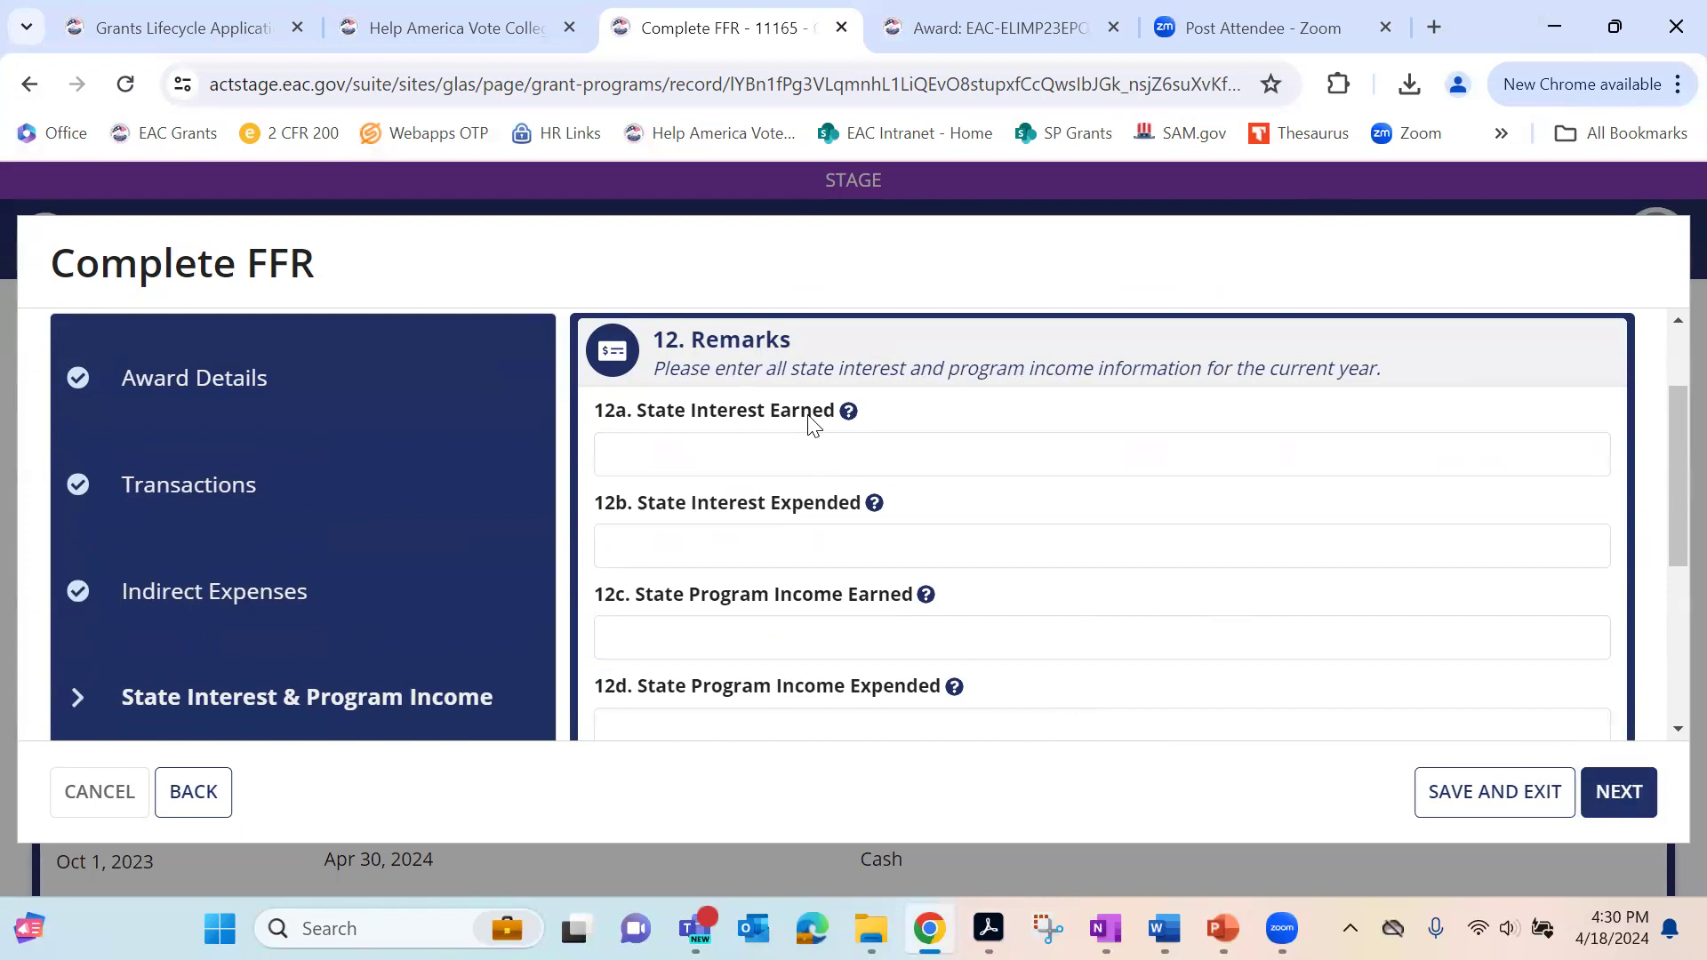
left_click(1606, 793)
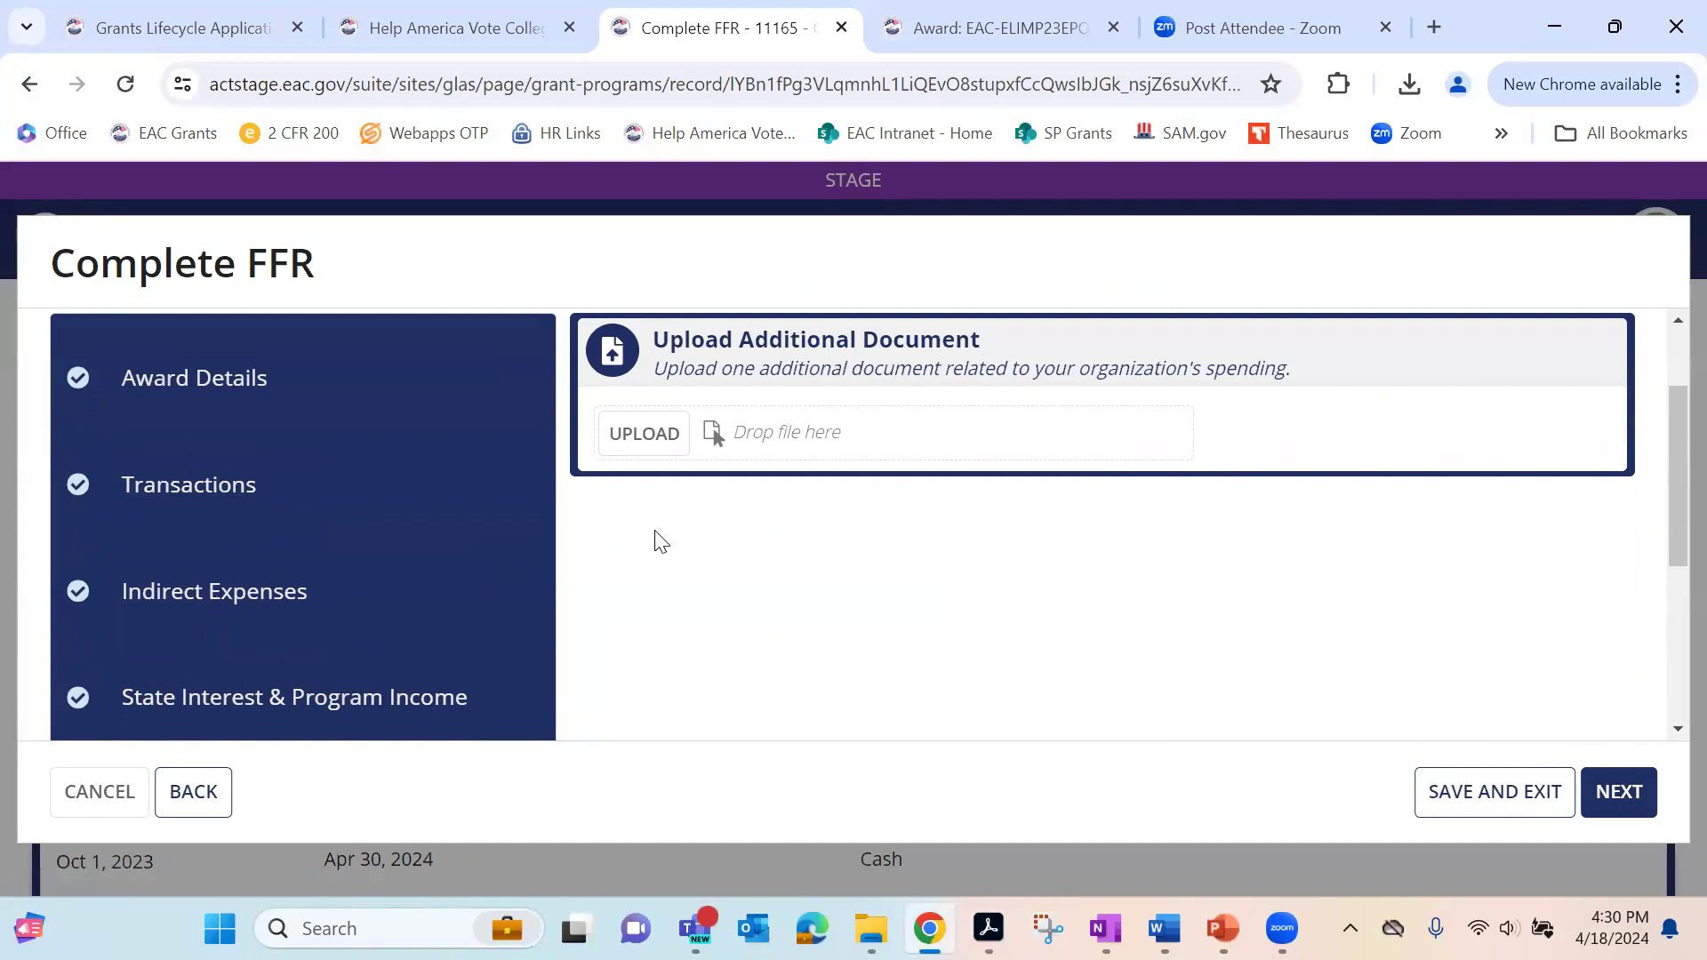
Step: Upload the PDF "Sample Progress Report Q1" from the Desktop folder as the additional document
scroll(679, 560, "up", 2)
left_click(658, 569)
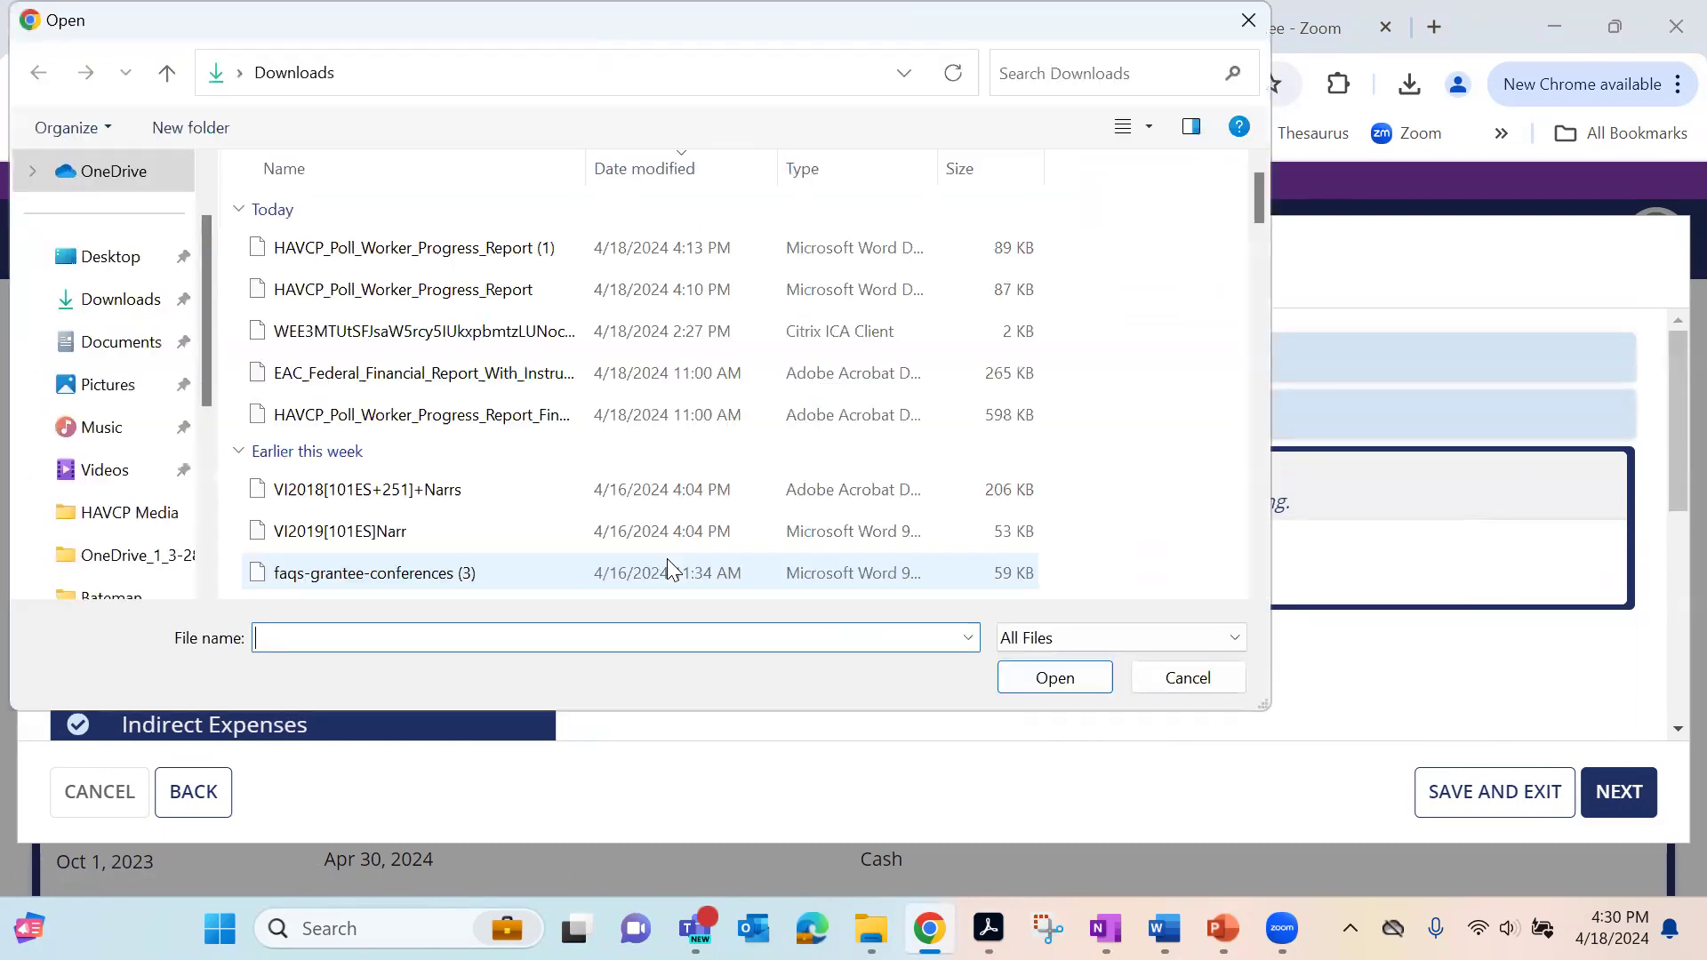
left_click(81, 261)
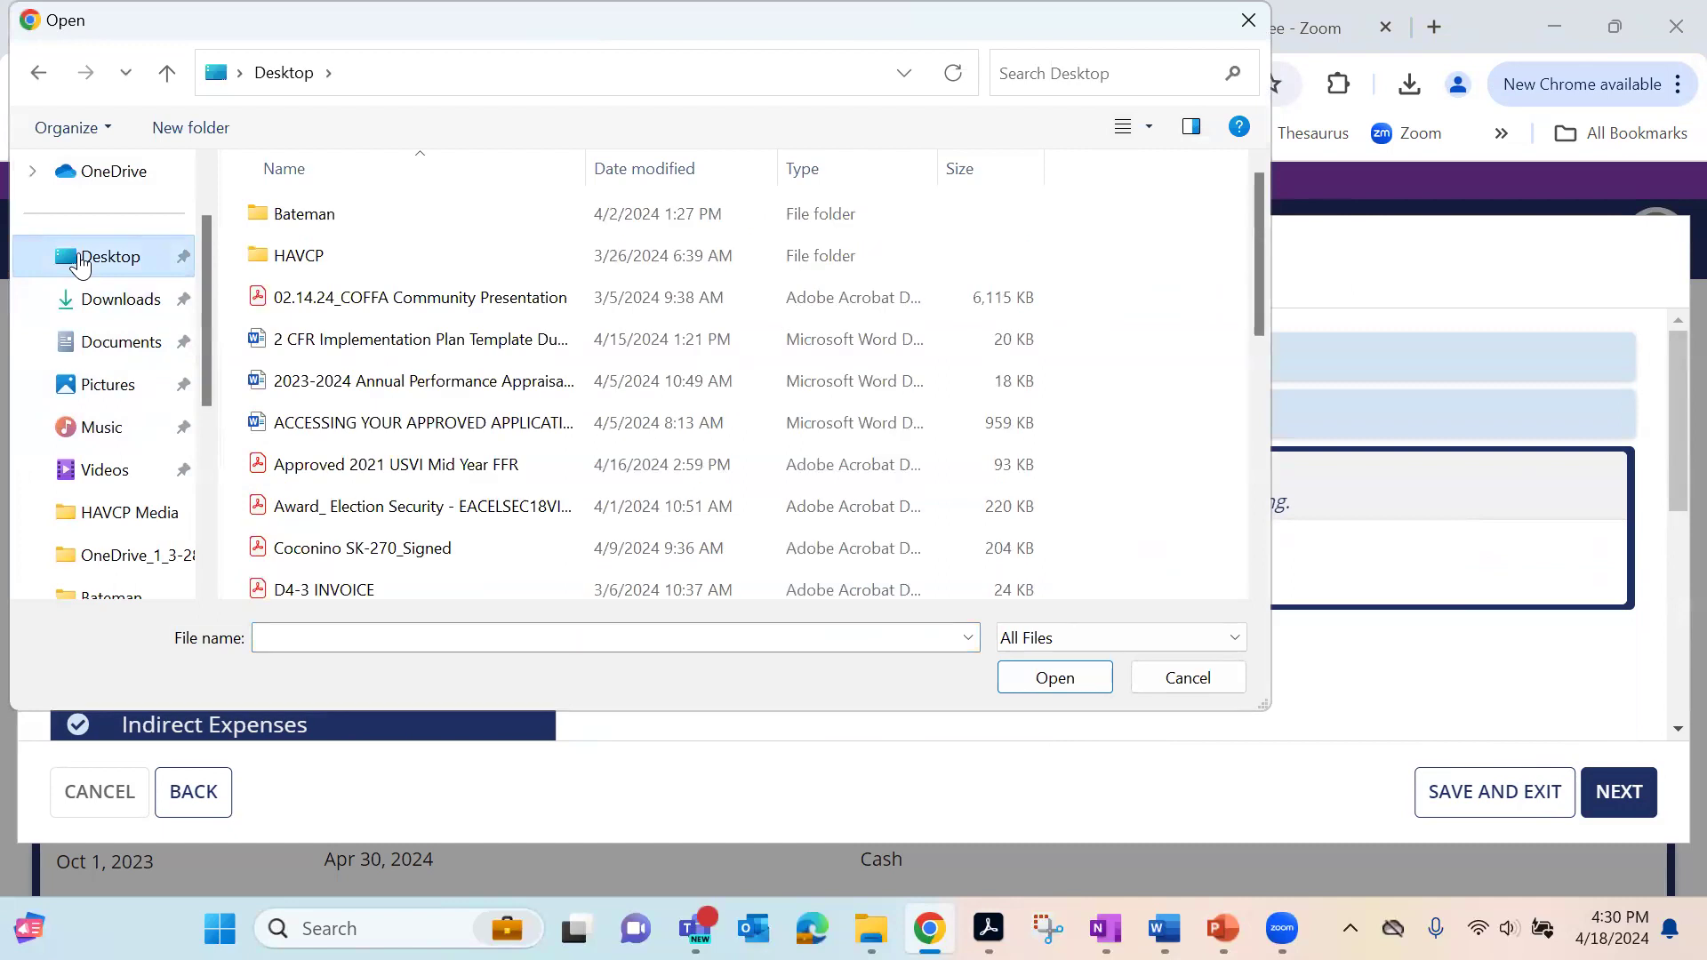
scroll(473, 320, "down", 5)
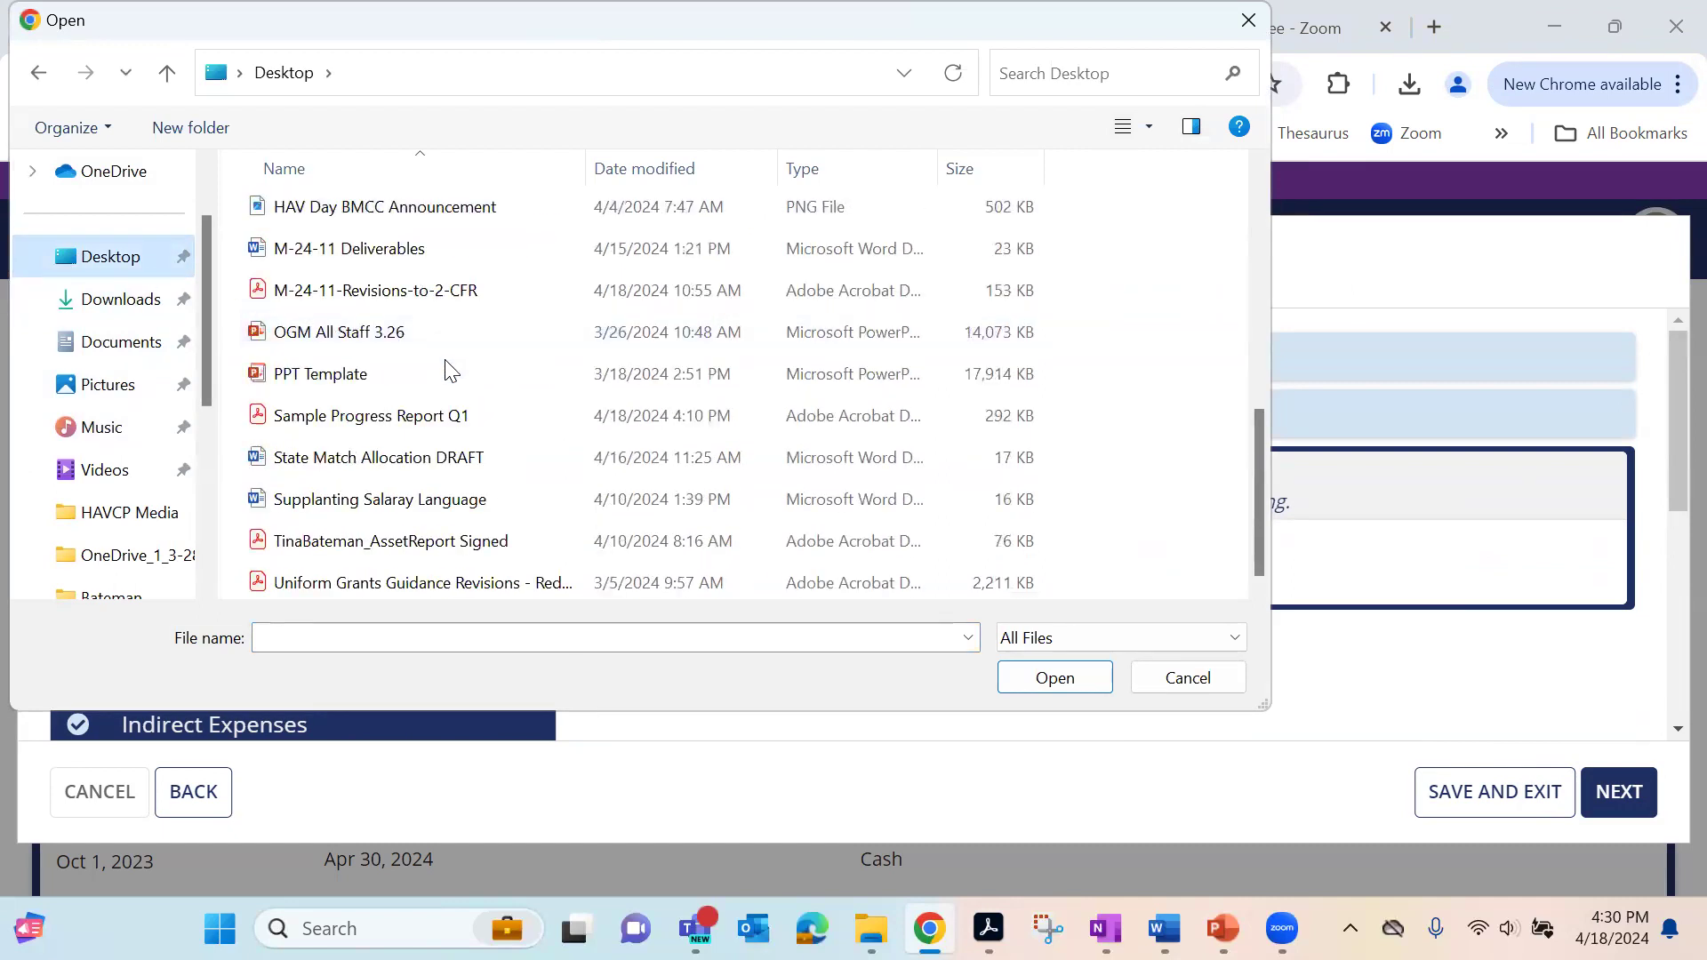
left_click(427, 415)
left_click(1035, 680)
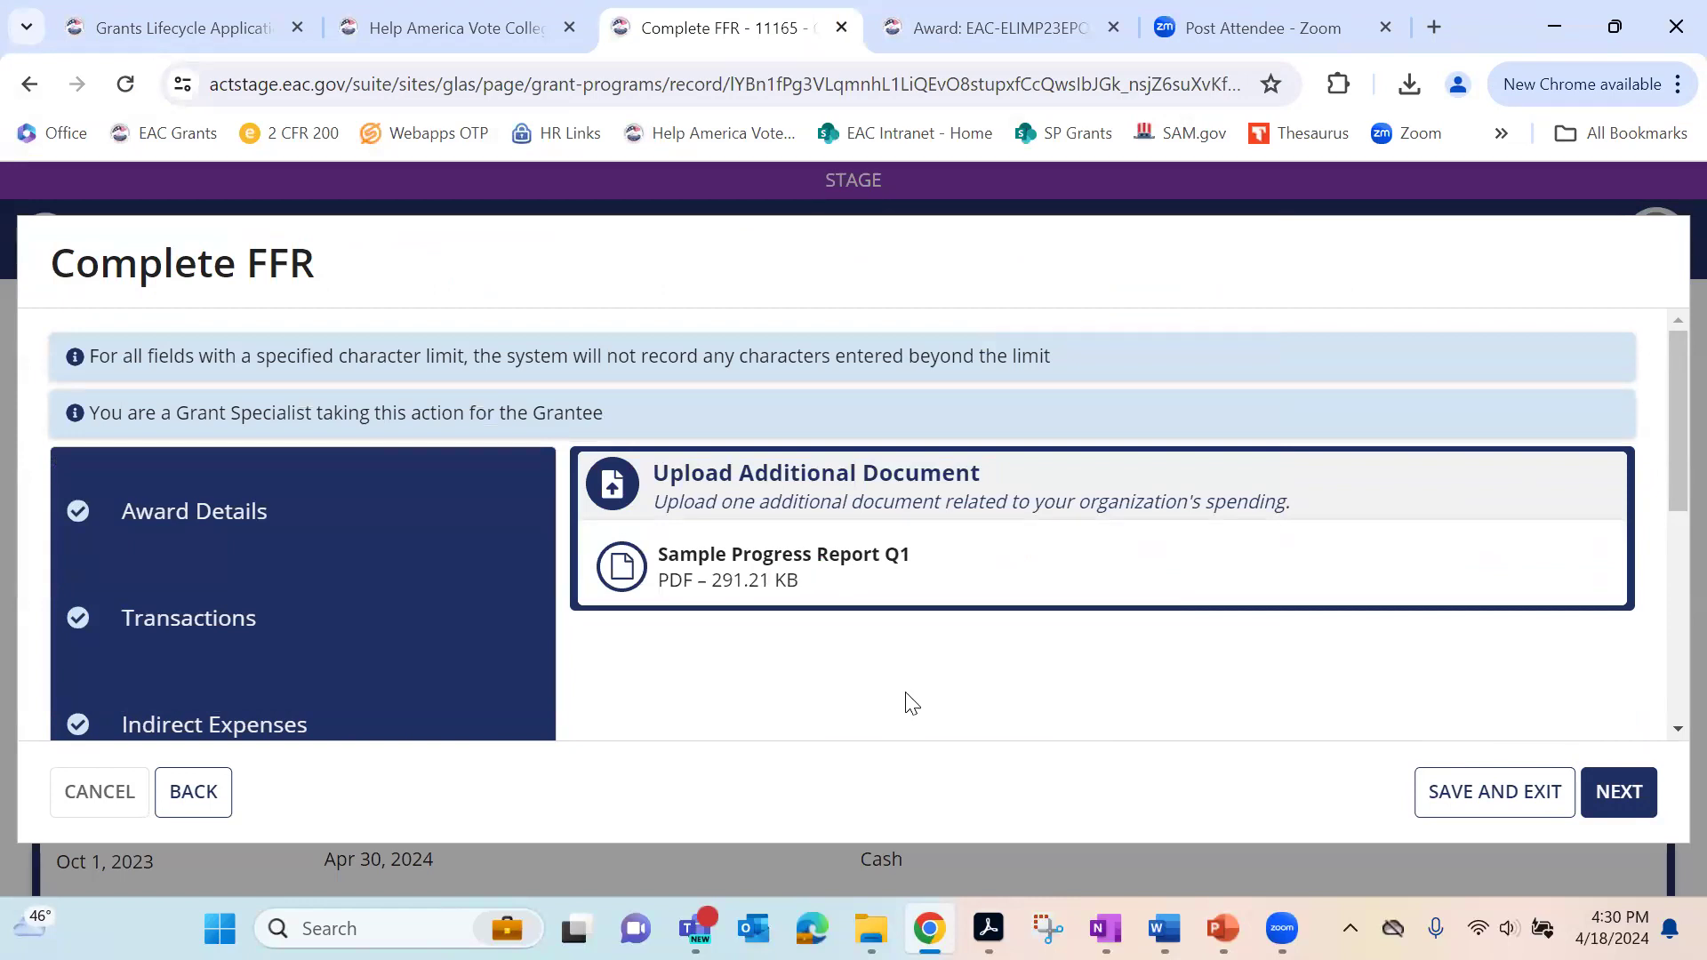
Step: Continue to the 12f Comments section and activate its comments field
scroll(1188, 674, "down", 4)
left_click(1615, 789)
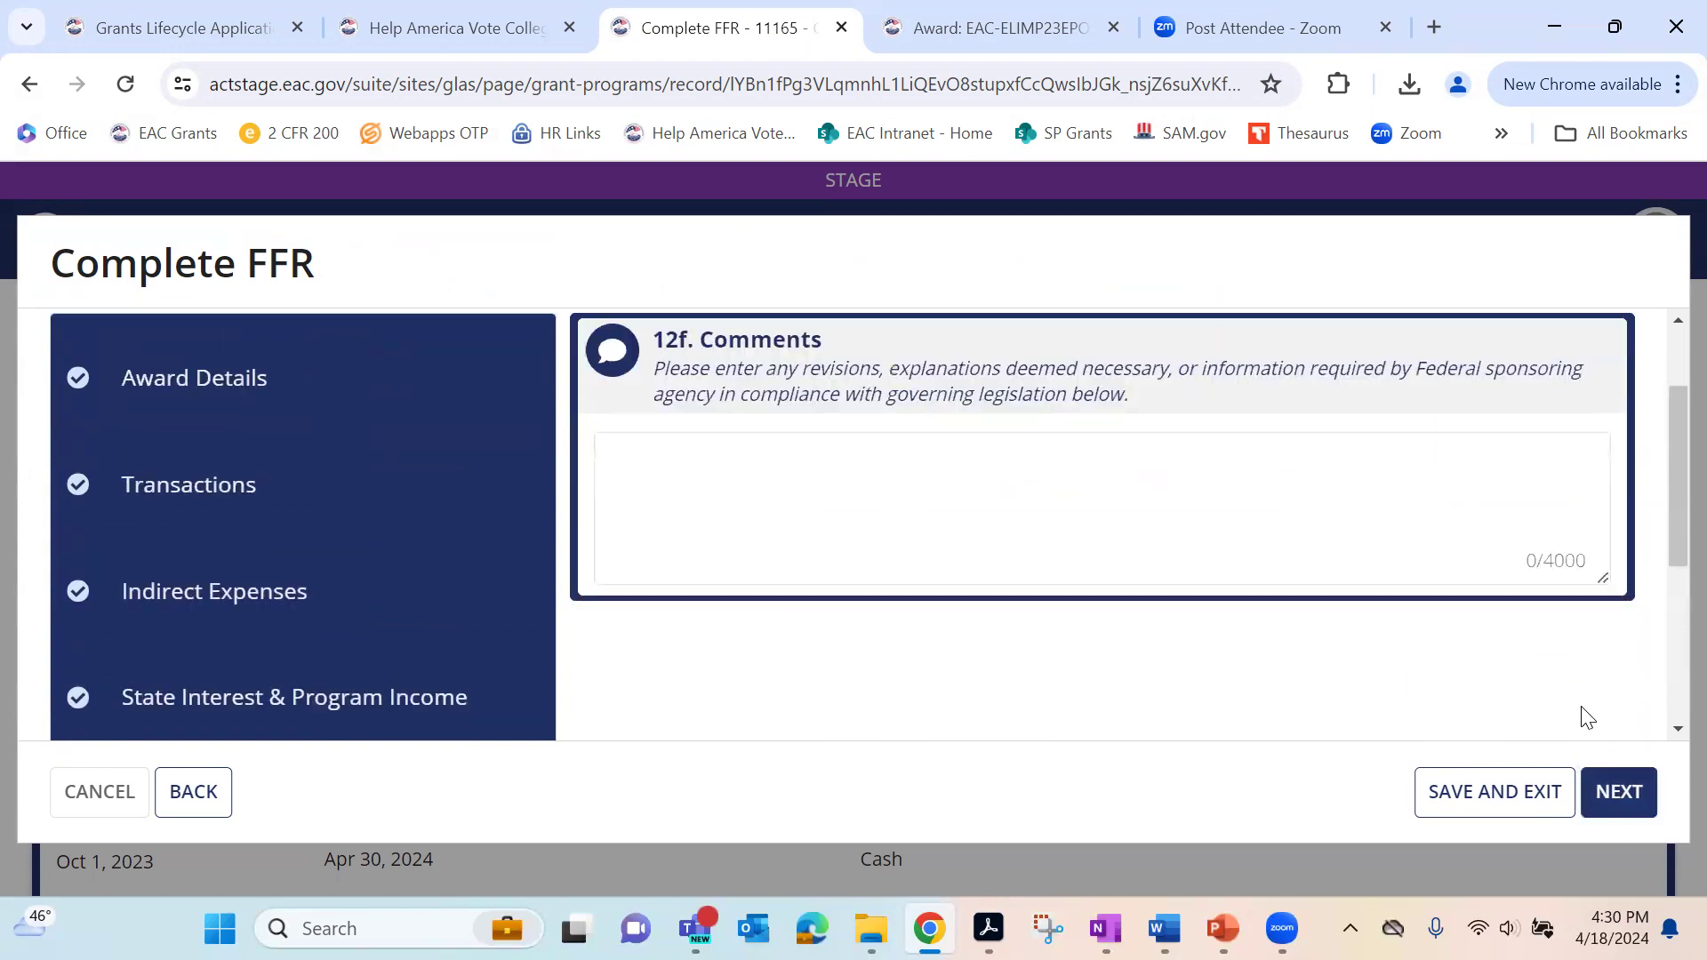
left_click(893, 469)
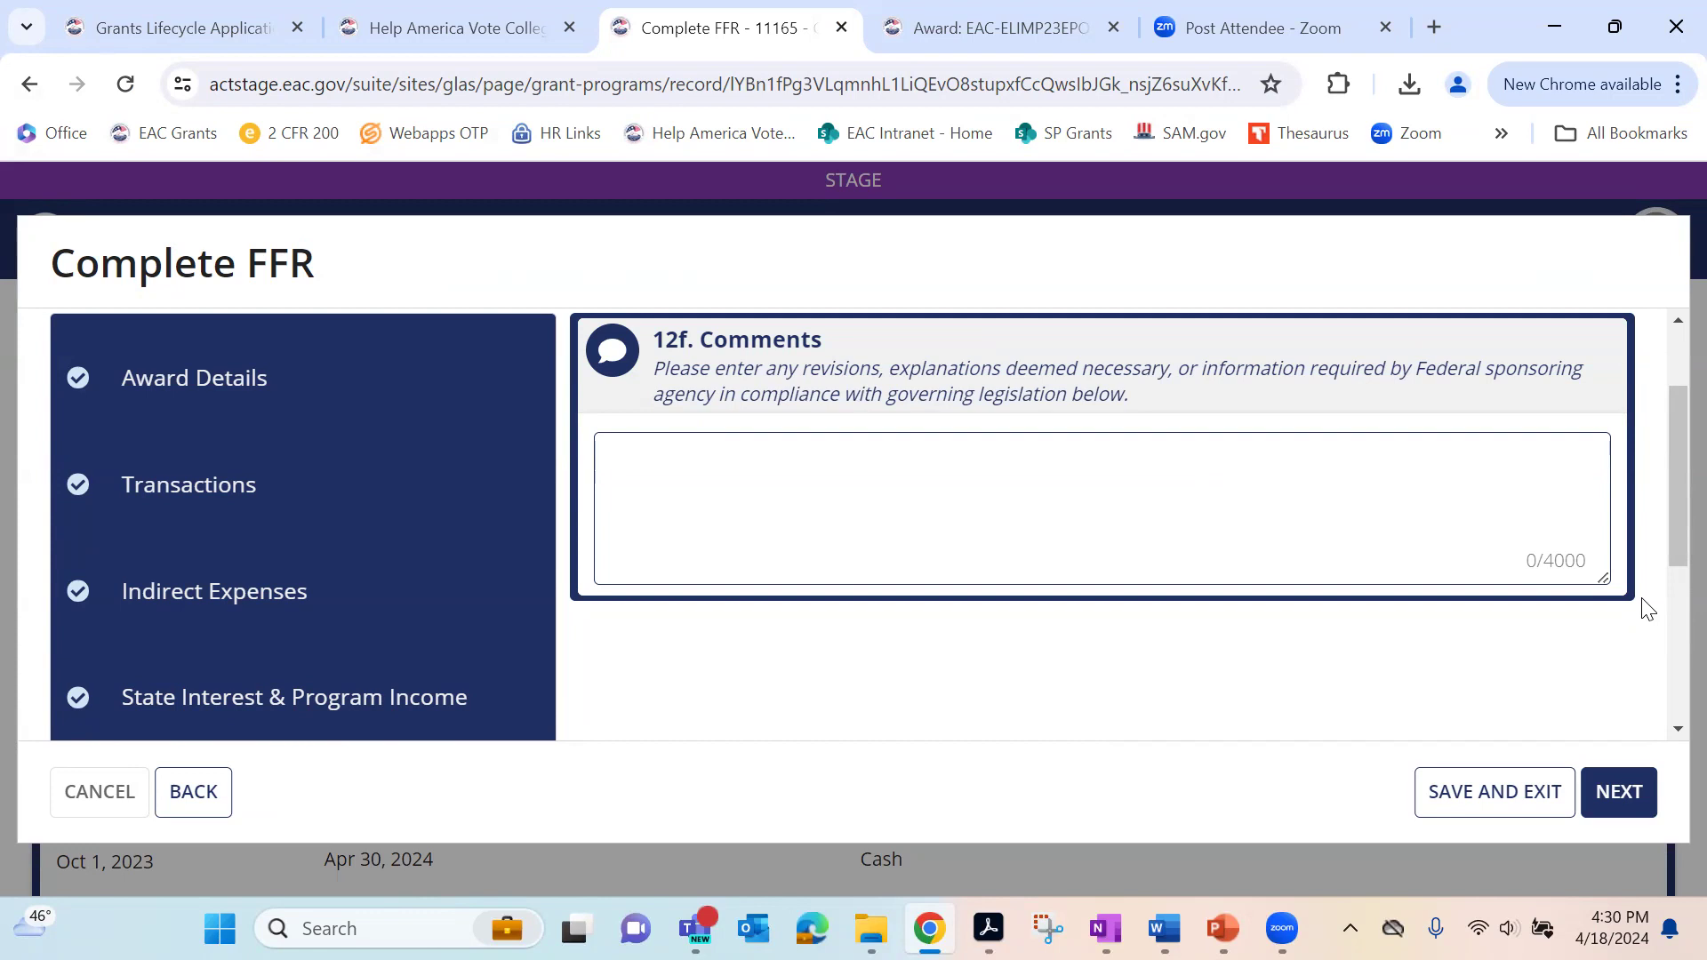
Step: Advance to Certification, review the certification statement and signature fields, and save and exit the FFR without signing or submitting
left_click(1618, 801)
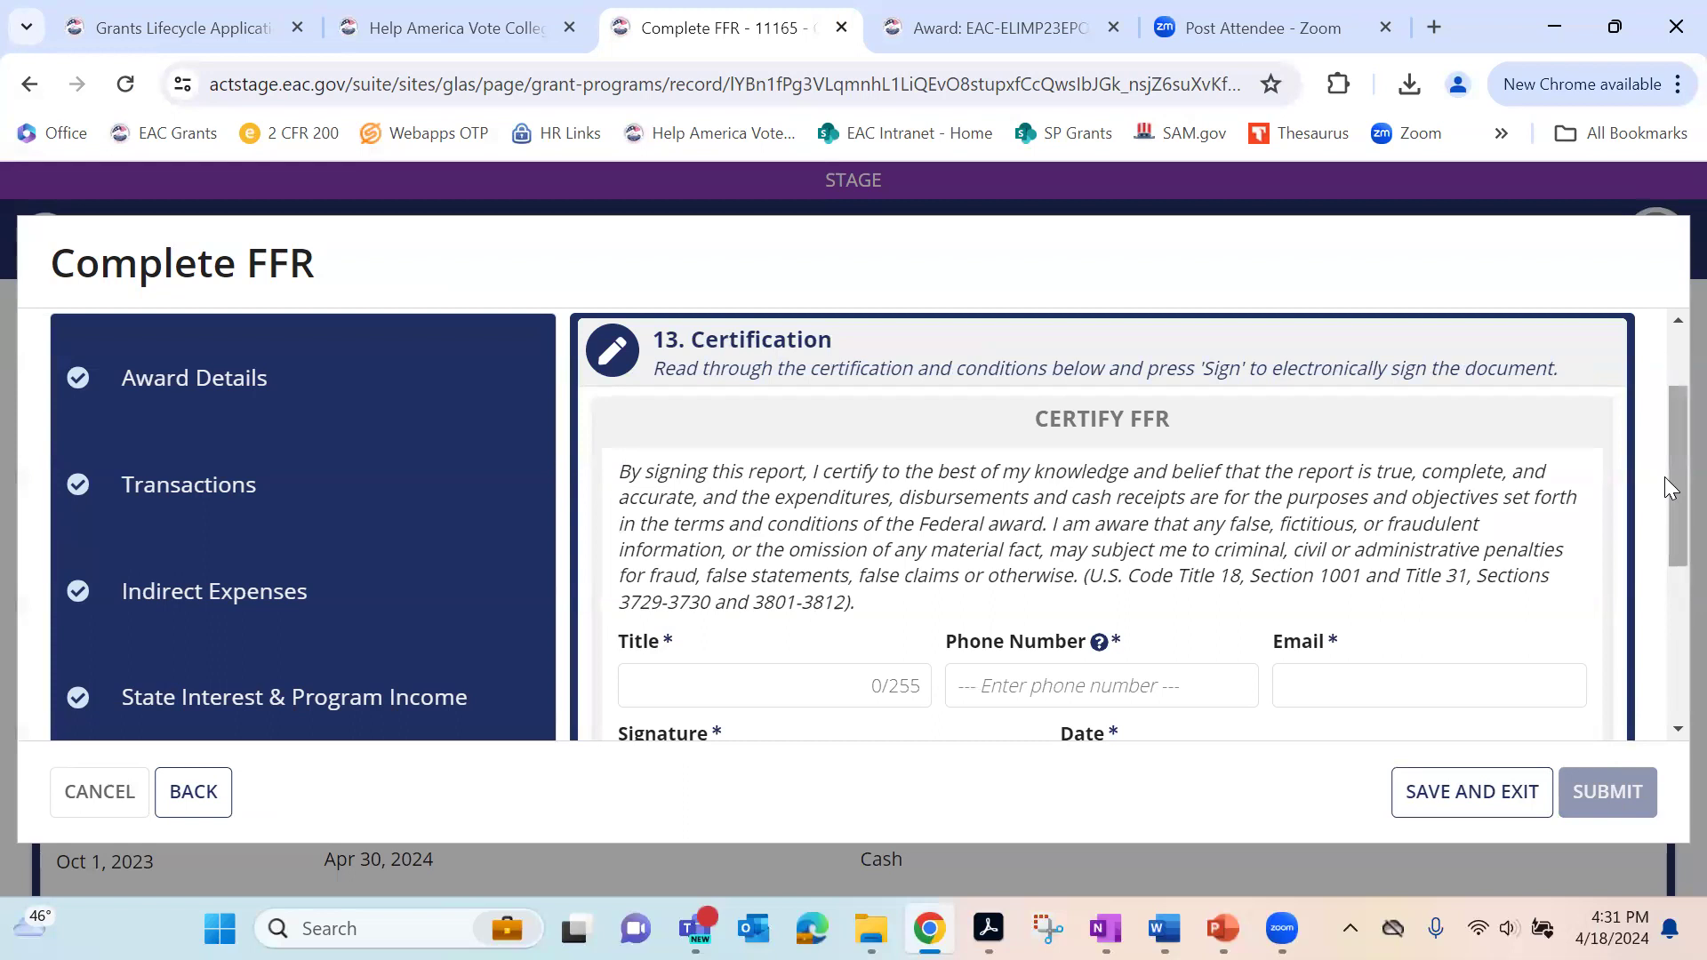
mouse_move(1664, 444)
left_mouse_down()
mouse_move(1664, 535)
mouse_move(1664, 489)
left_mouse_up()
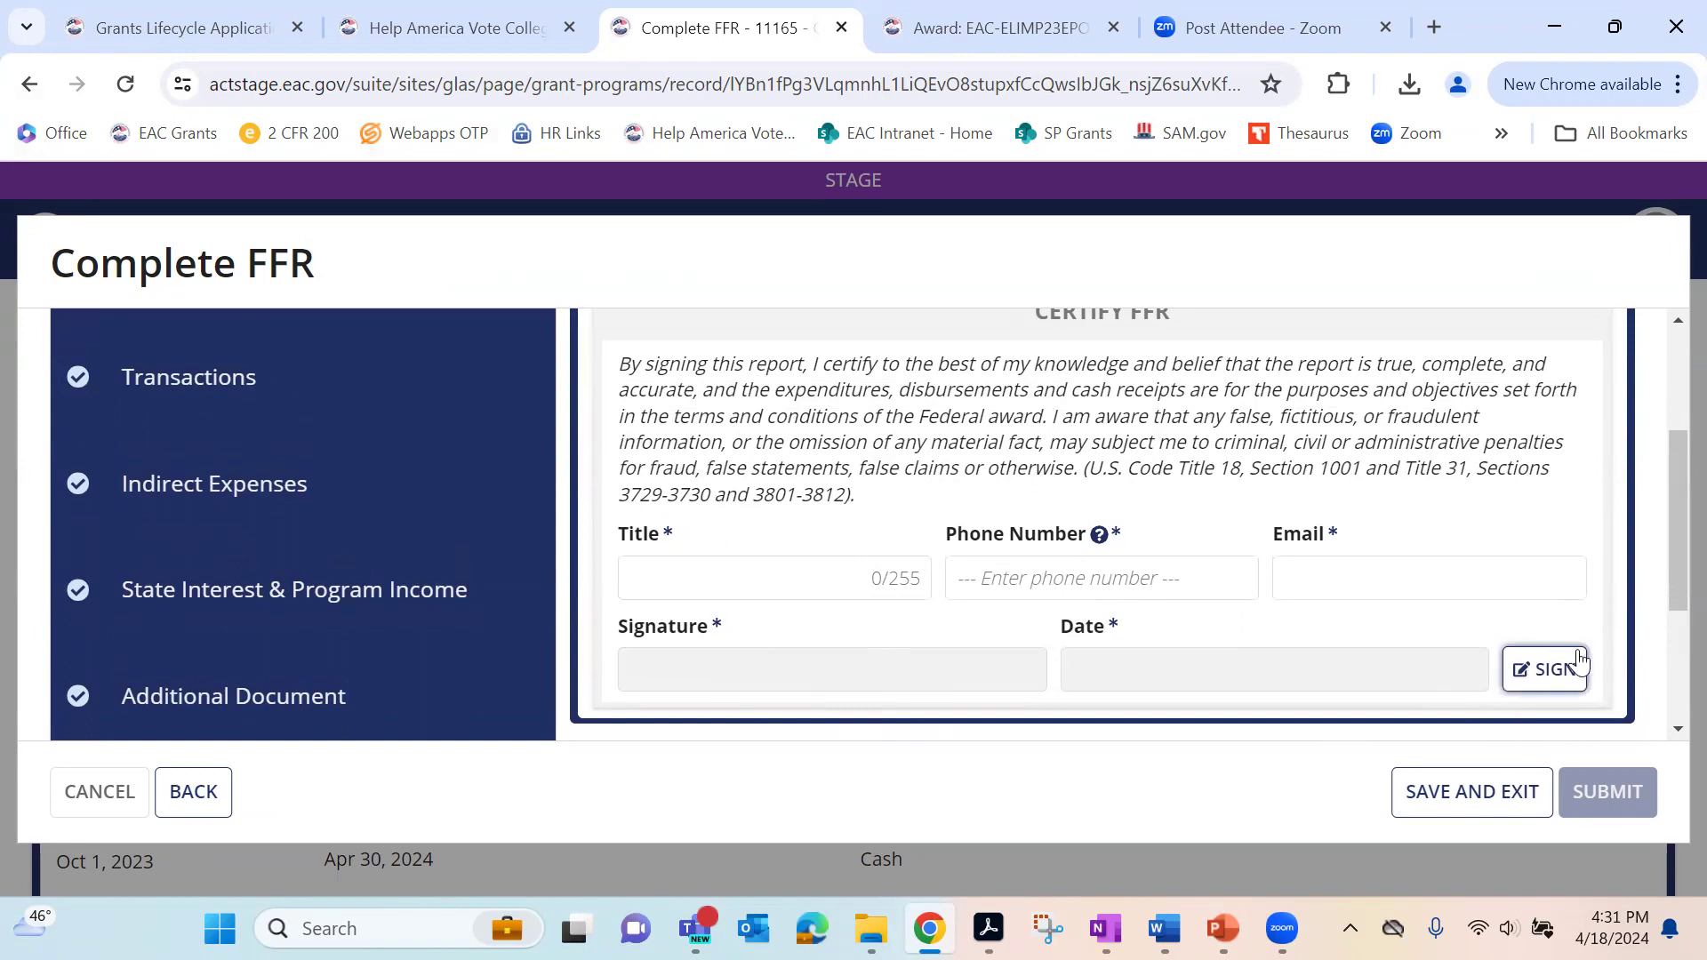
scroll(1623, 623, "down", 3)
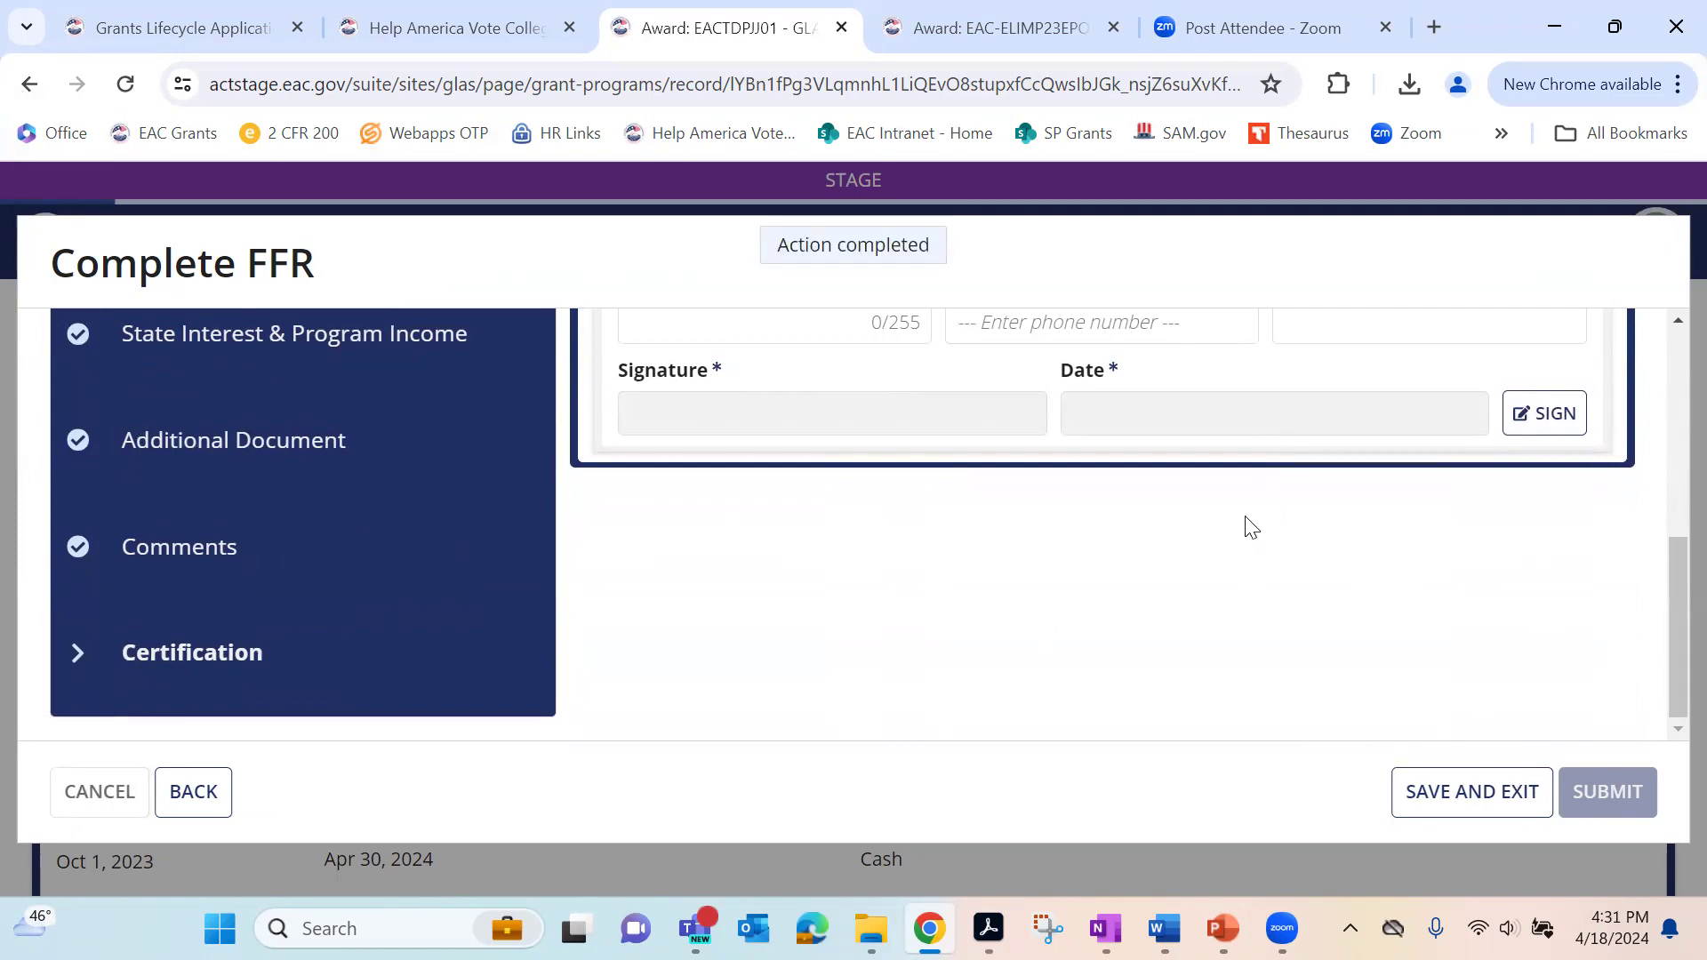
Step: Review the saved FFR 11165 page, including its financial lines, status, reporting period and available actions
scroll(1219, 533, "down", 9)
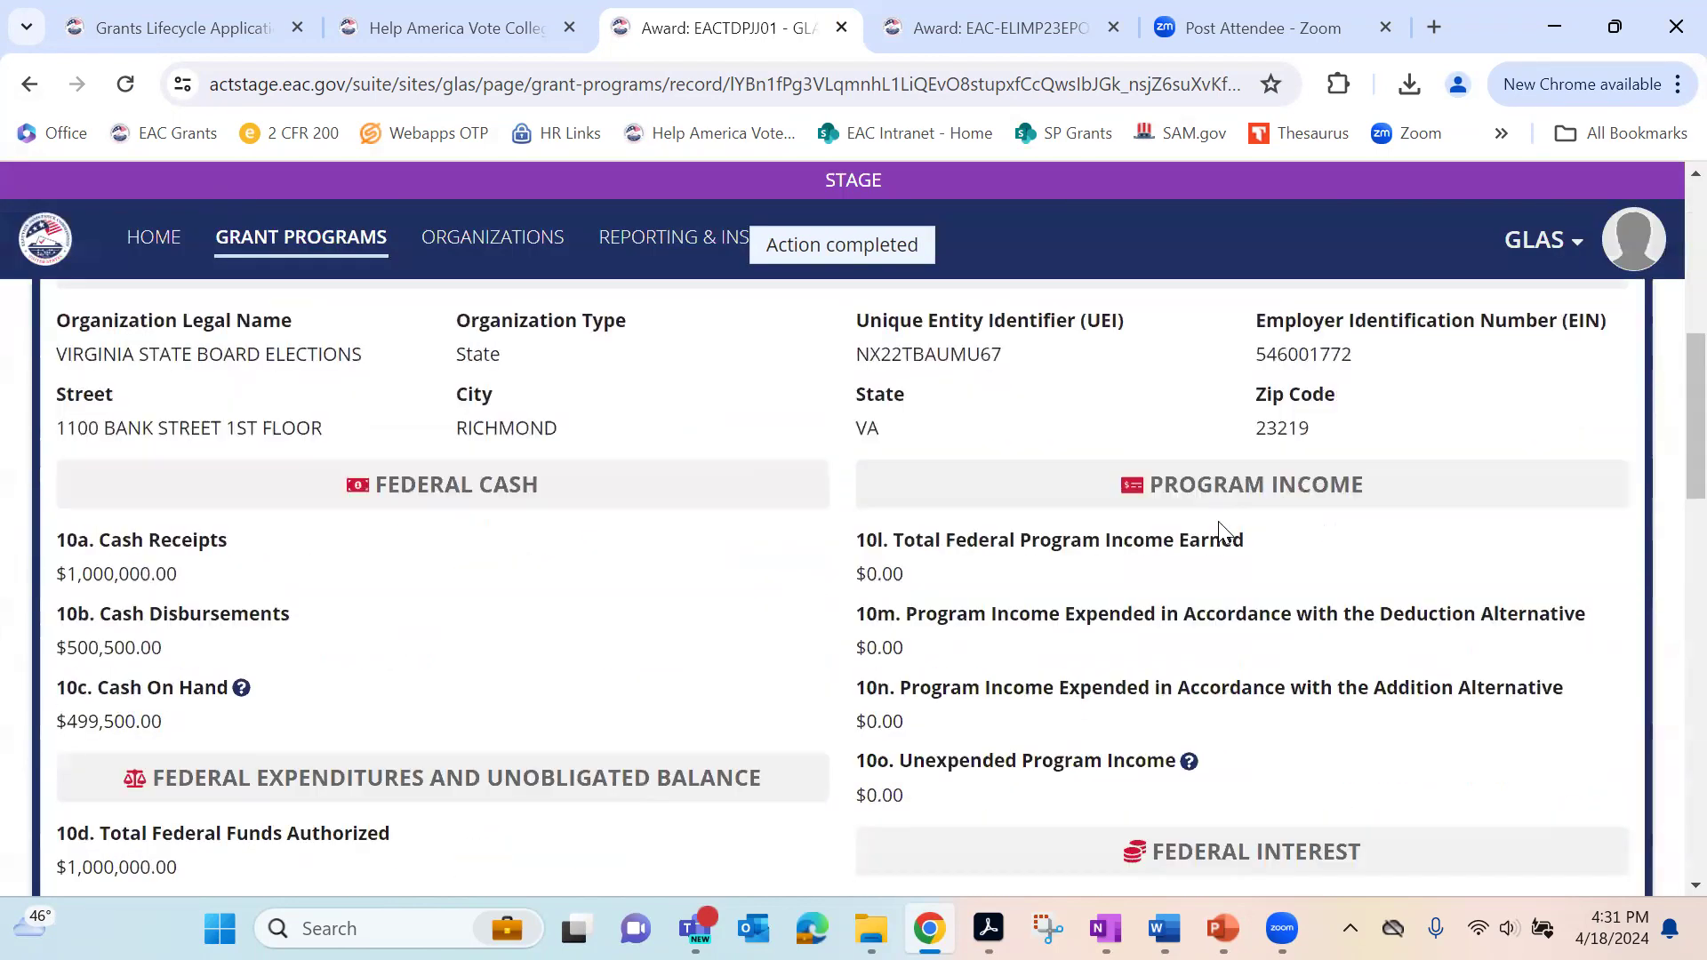
scroll(1218, 521, "up", 4)
scroll(721, 476, "up", 2)
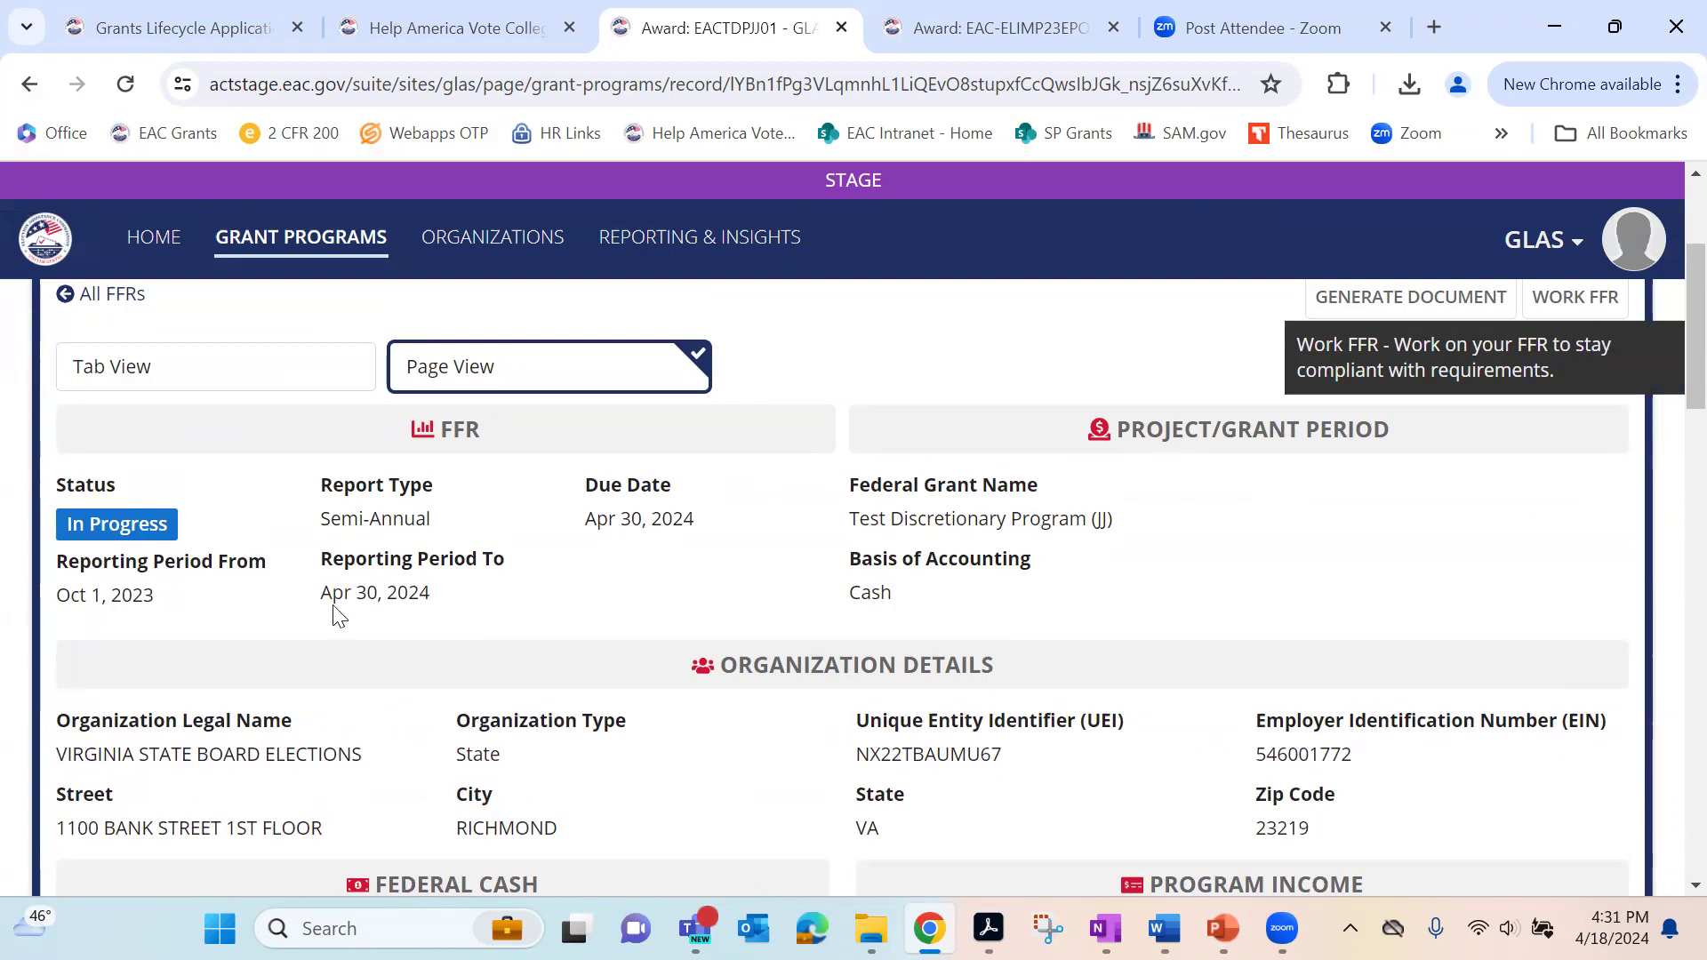
scroll(325, 633, "up", 3)
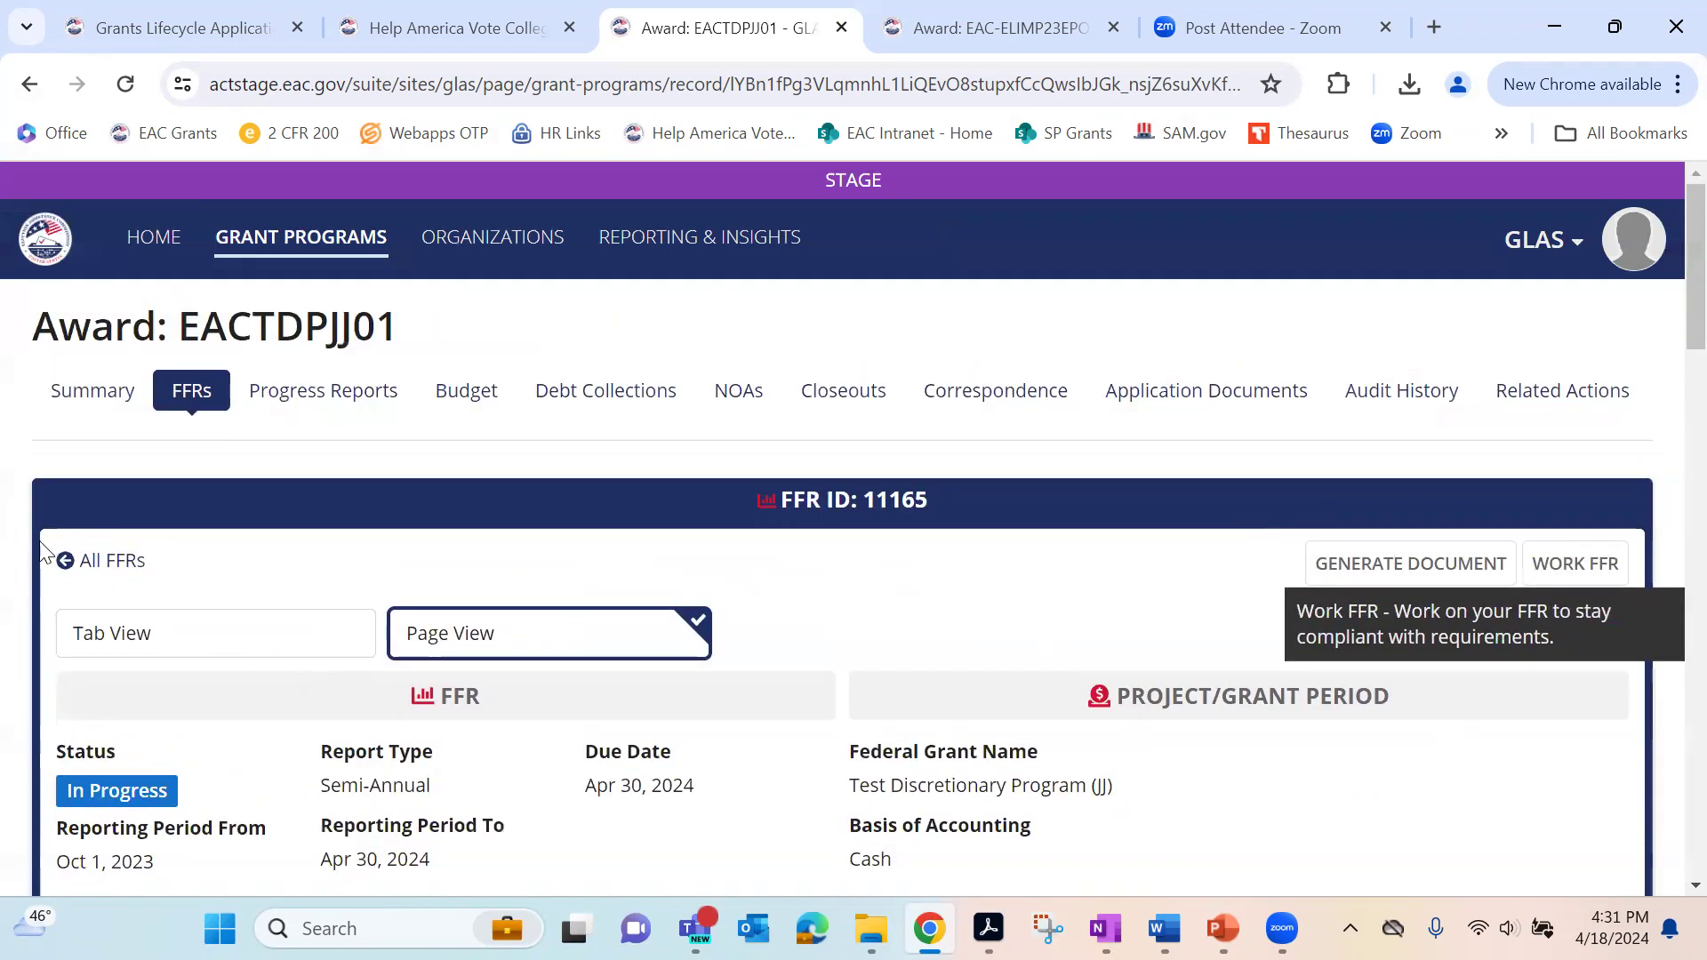